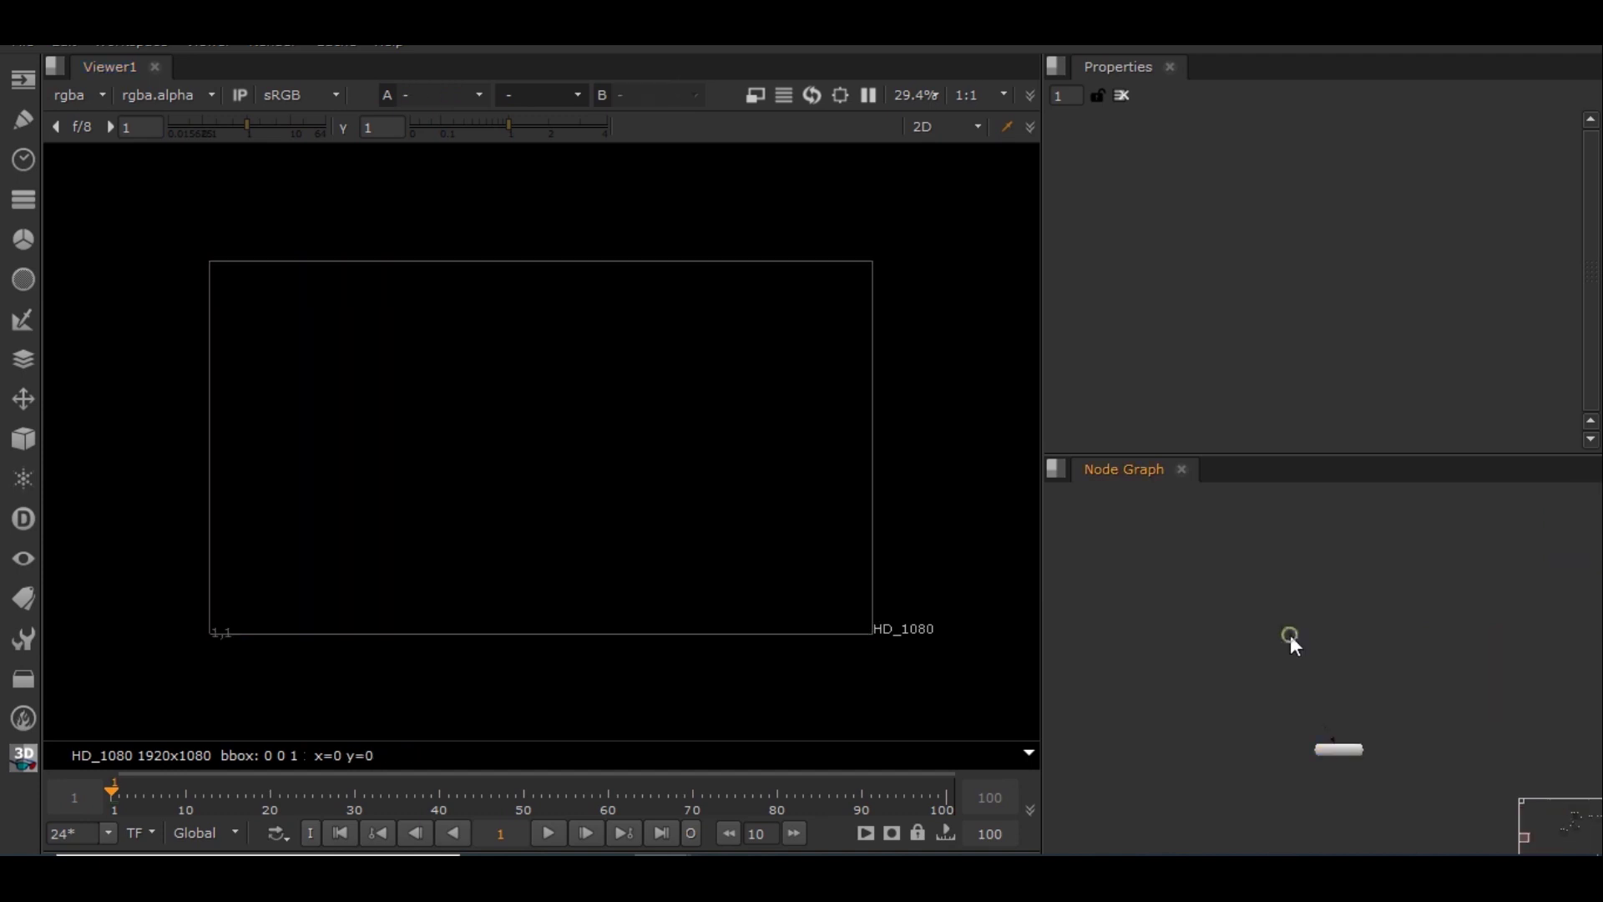
# Add a CheckerBoard node and a Constant node to the node graph
pyautogui.press('Tab')
pyautogui.write('che')
pyautogui.press('Down')
pyautogui.press('Return')
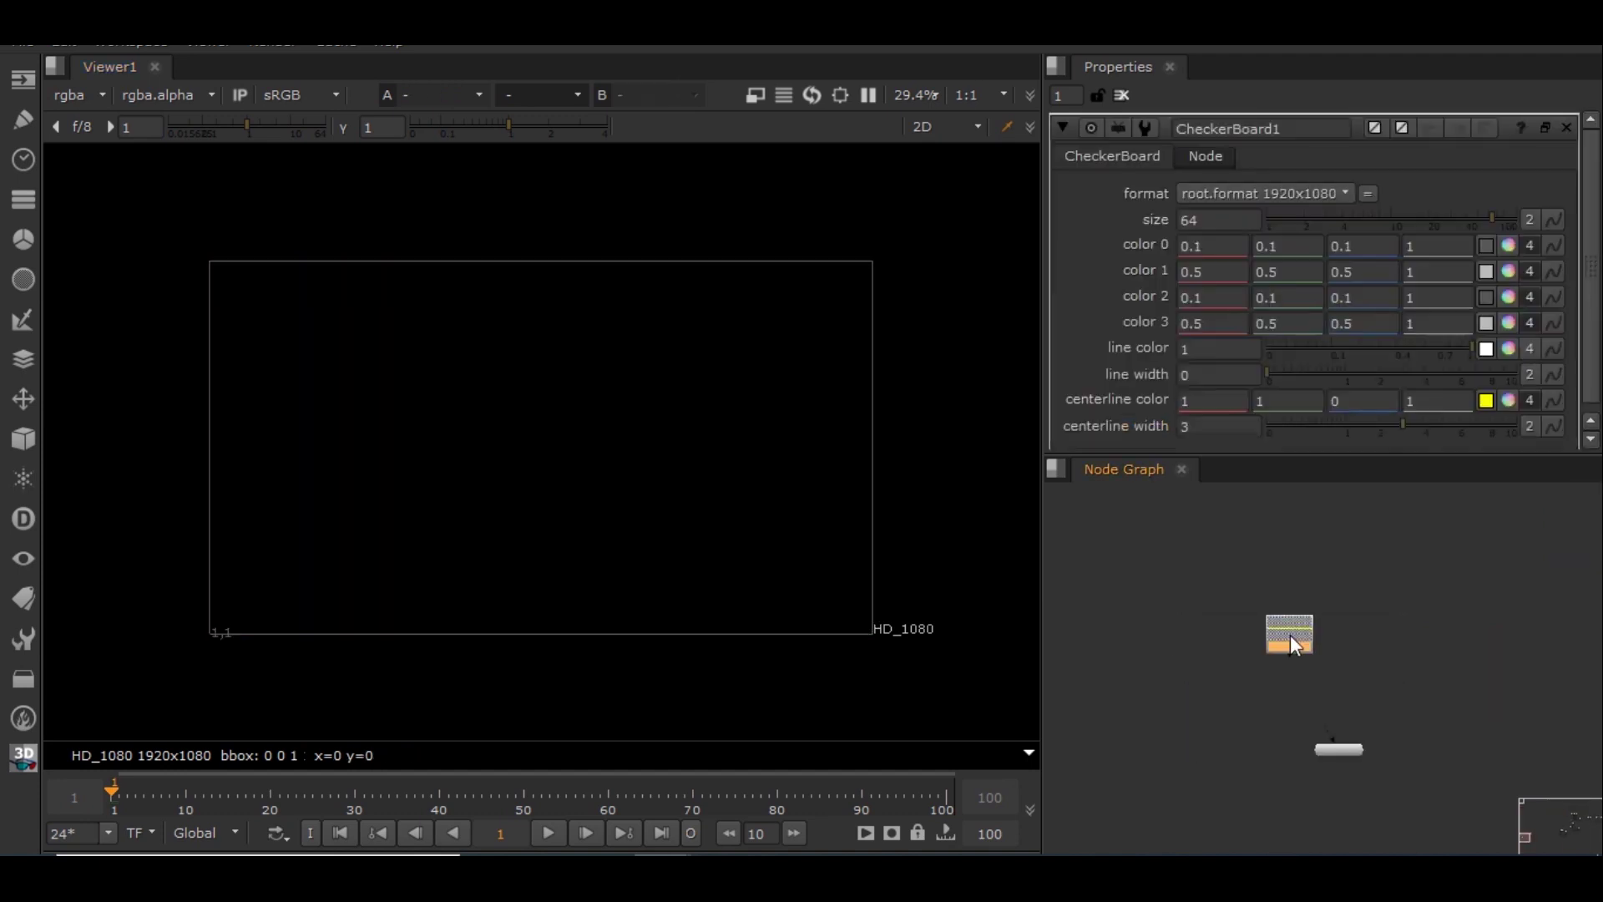
pyautogui.press('Tab')
pyautogui.write('Constant')
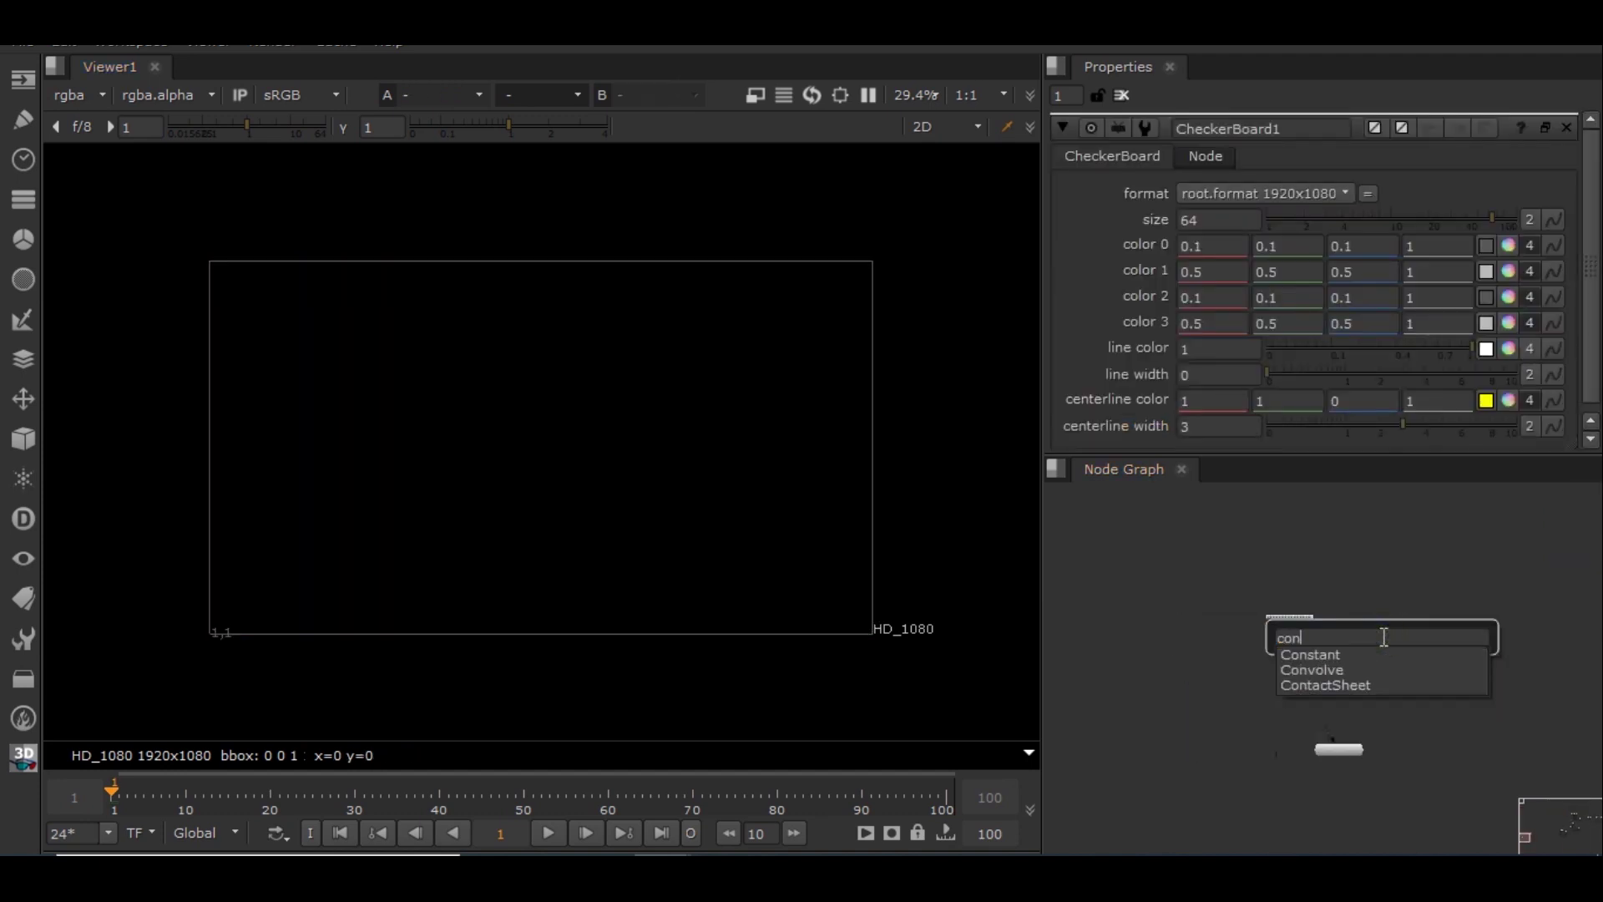
pyautogui.press('Return')
# Limit the Constant's channels to alpha only
pyautogui.scroll(2, 1412, 627)
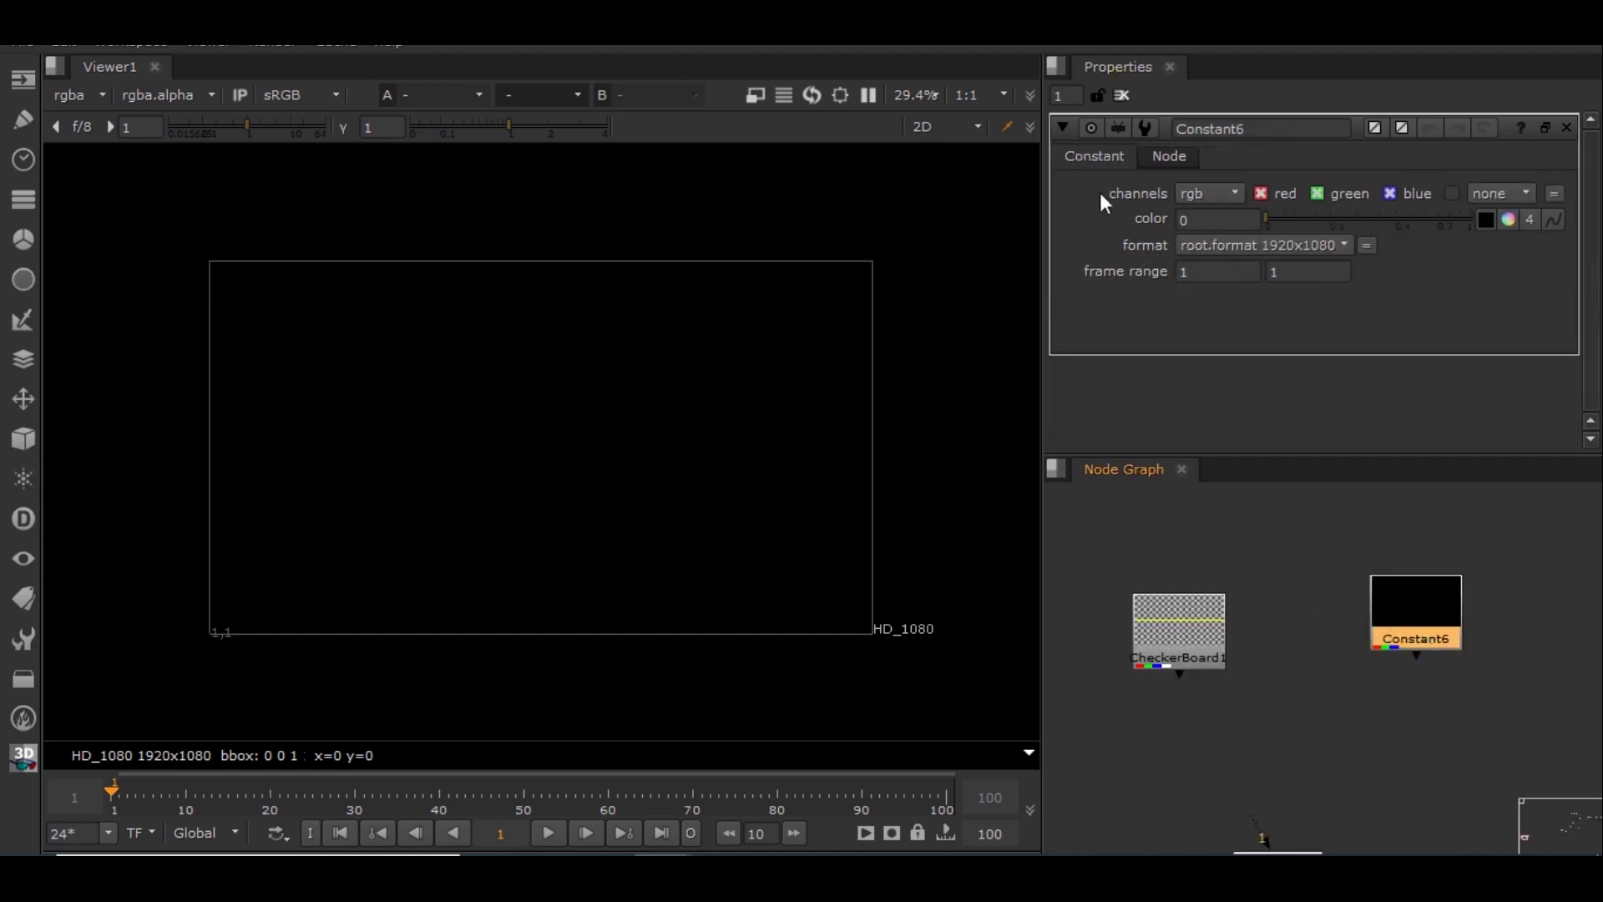
pyautogui.click(1227, 204)
pyautogui.click(1259, 287)
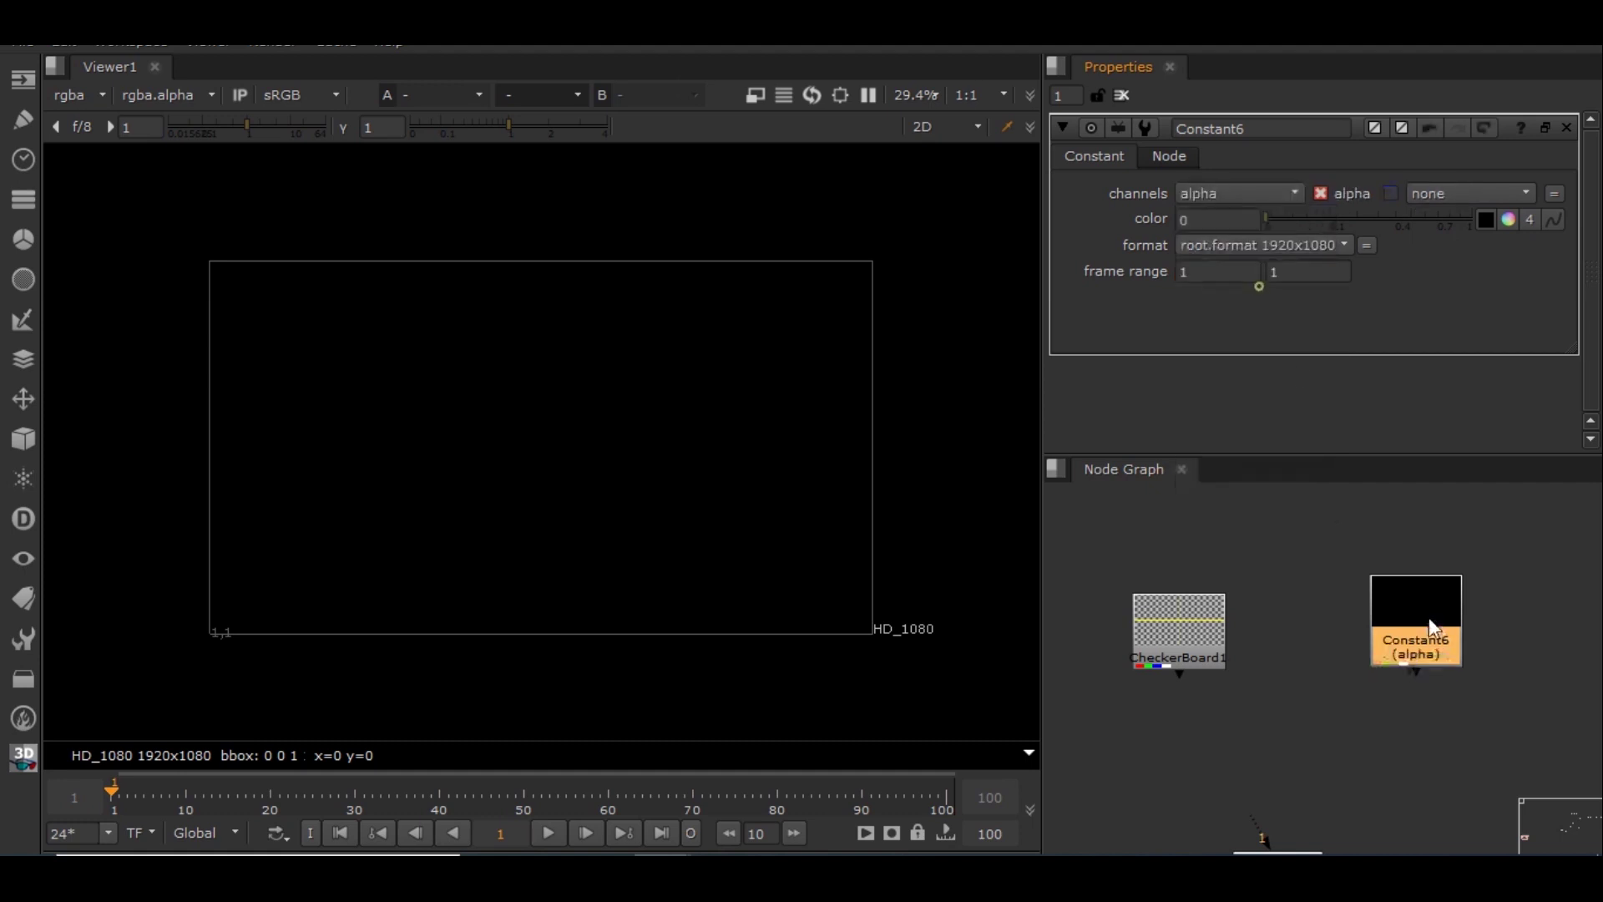
pyautogui.scroll(-3, 1414, 680)
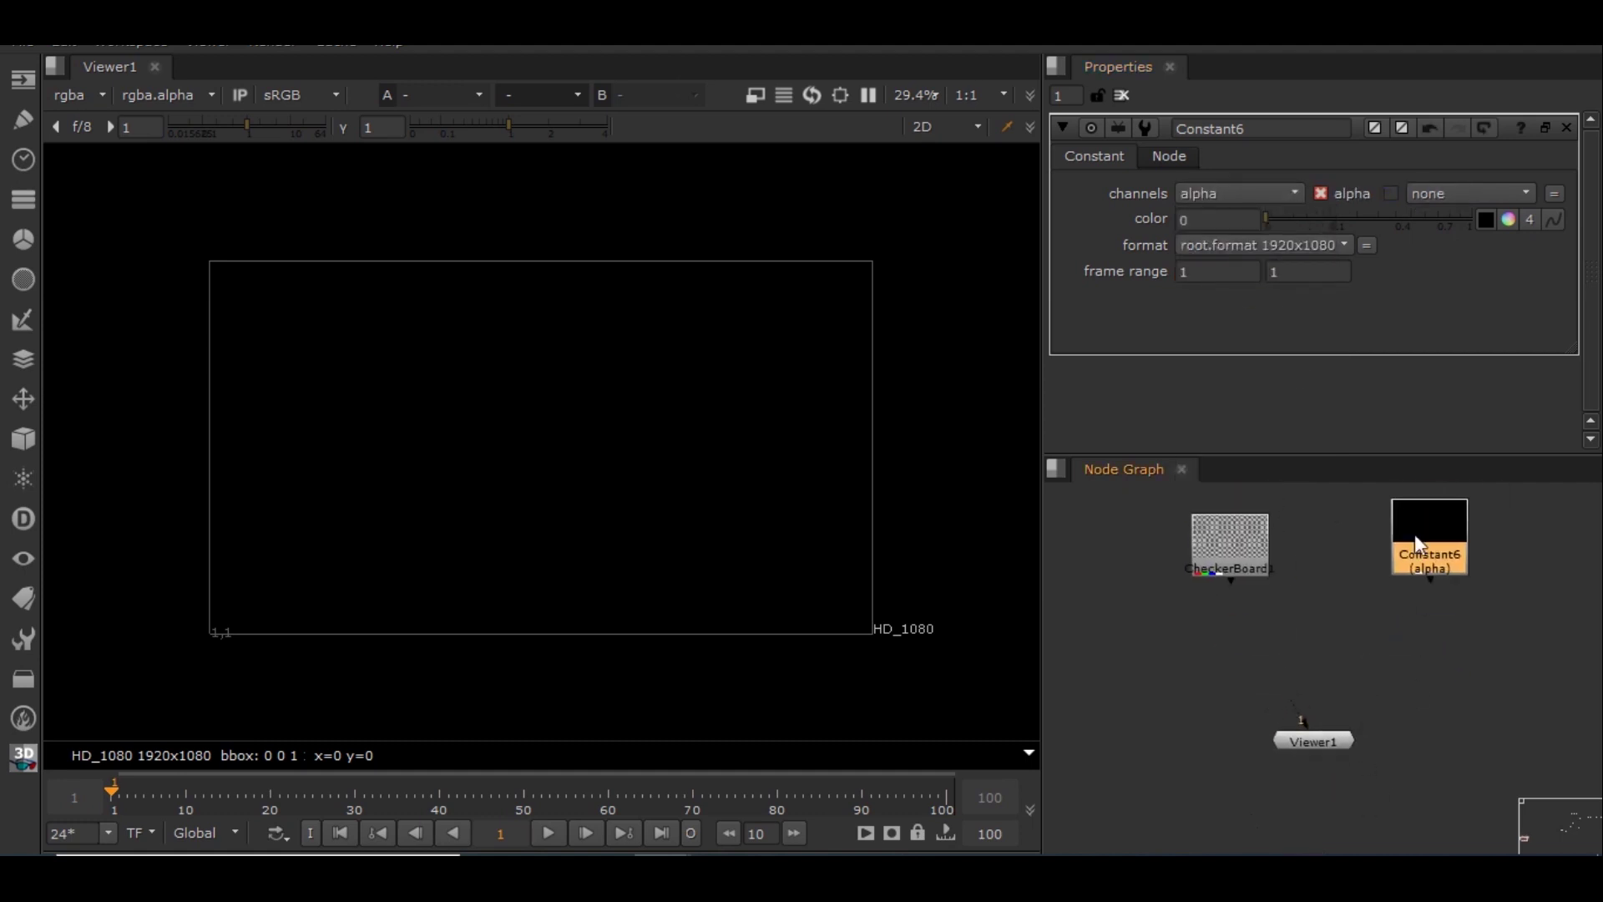
pyautogui.press('Tab')
# Add a Radial node under the Constant and connect Viewer1 to it
pyautogui.write('radial')
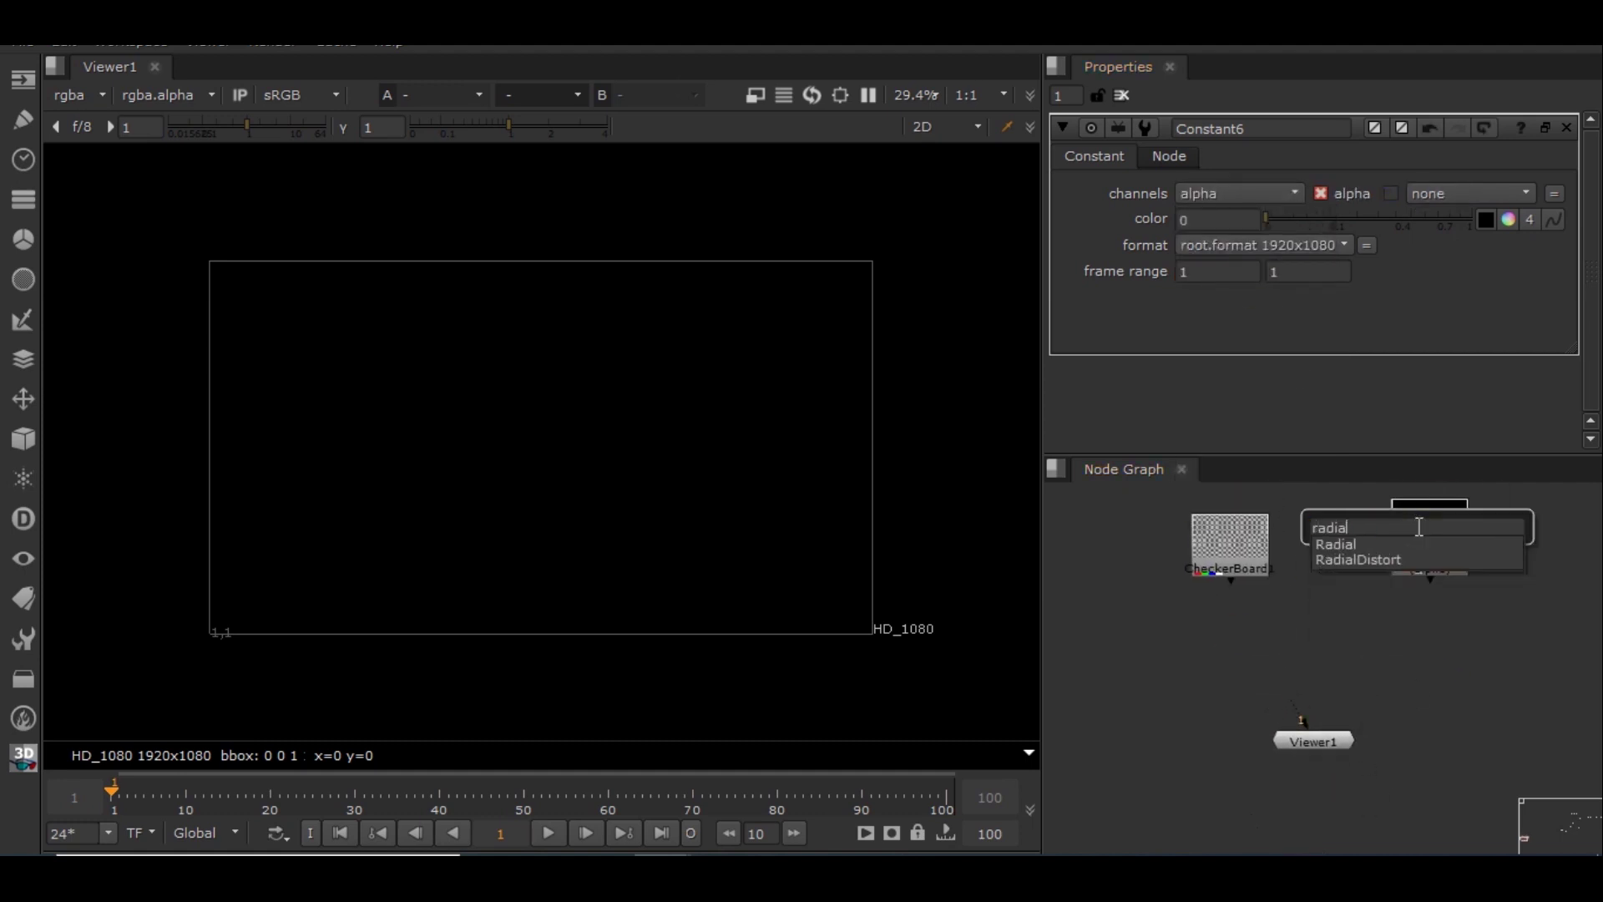
pyautogui.press('Return')
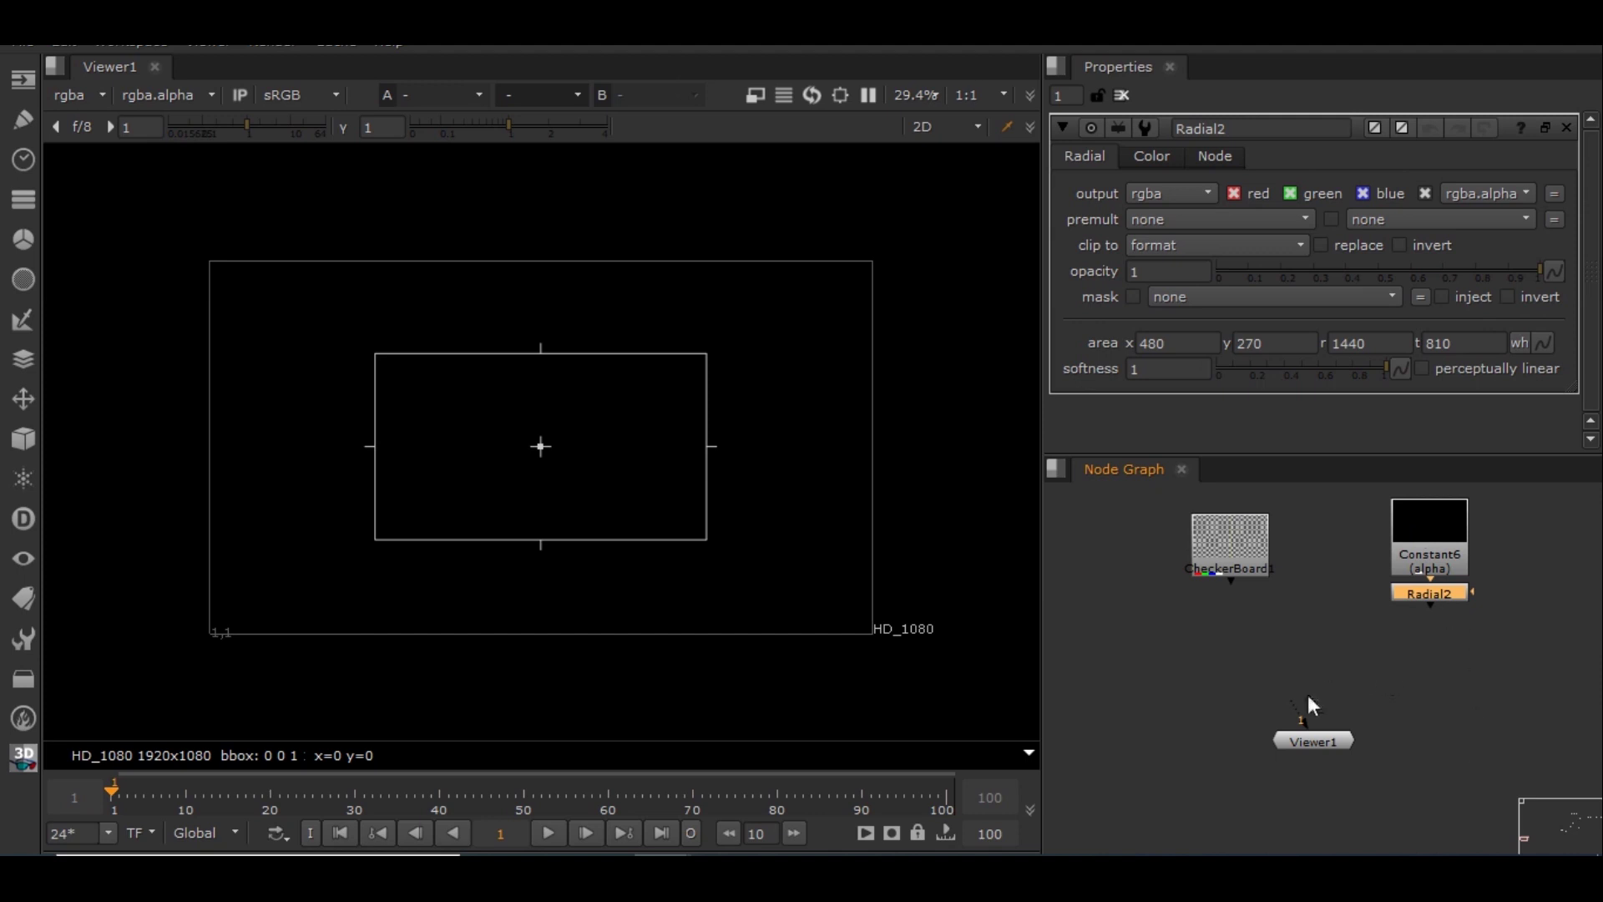
pyautogui.moveTo(1298, 716); pyautogui.dragTo(1417, 600)
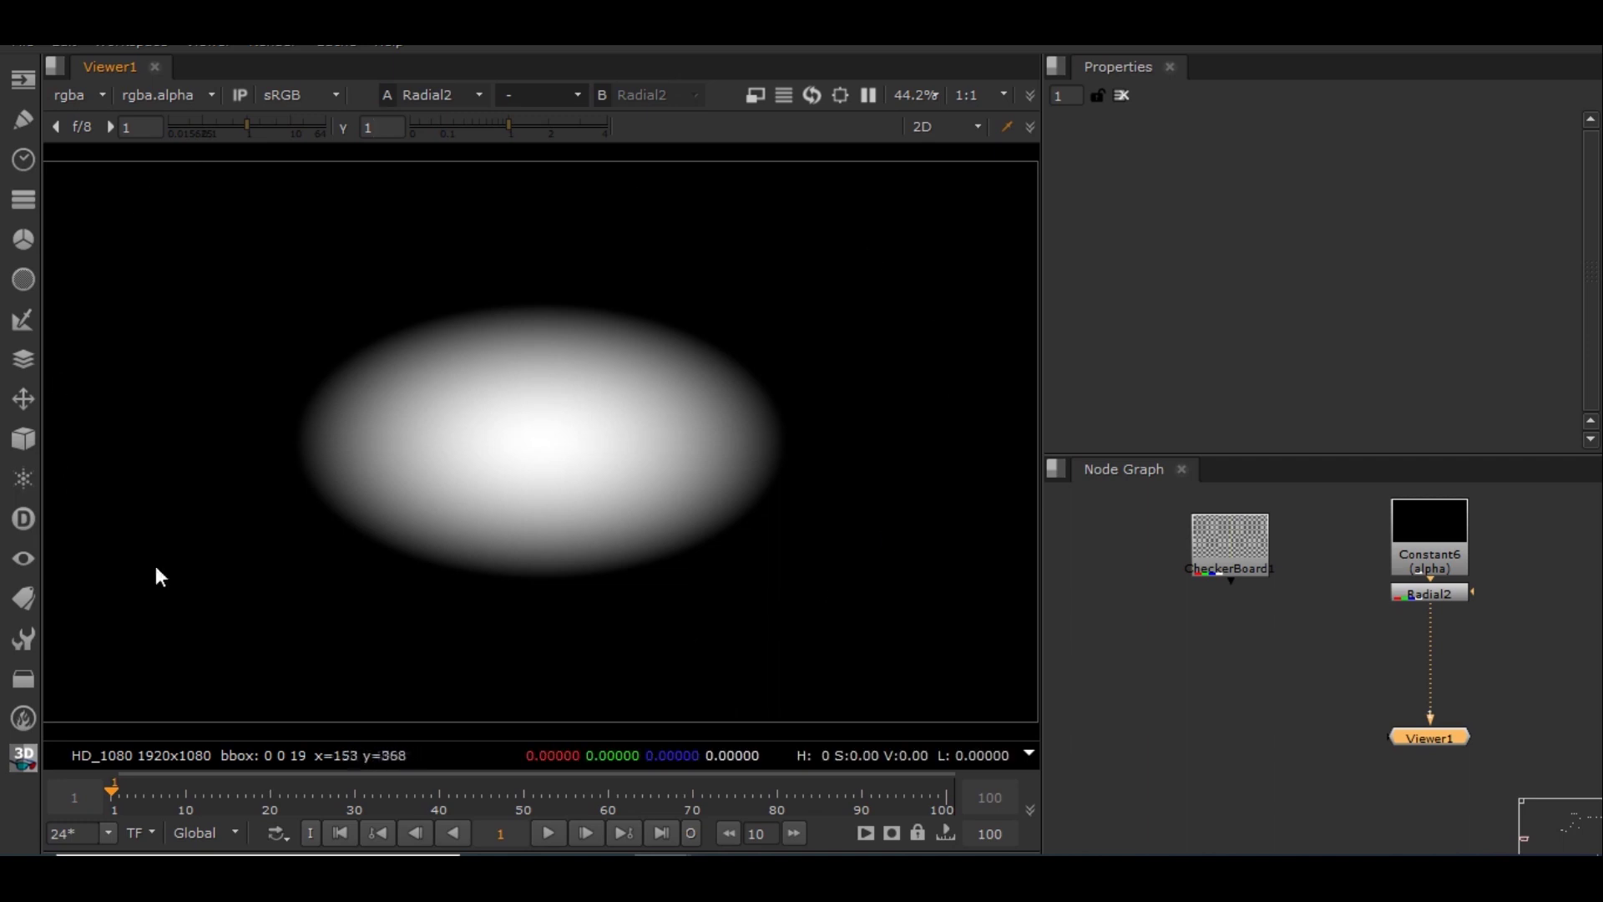
# Zoom the viewer to inspect the soft ellipse and move Viewer1 slightly down
pyautogui.scroll(5, 545, 448)
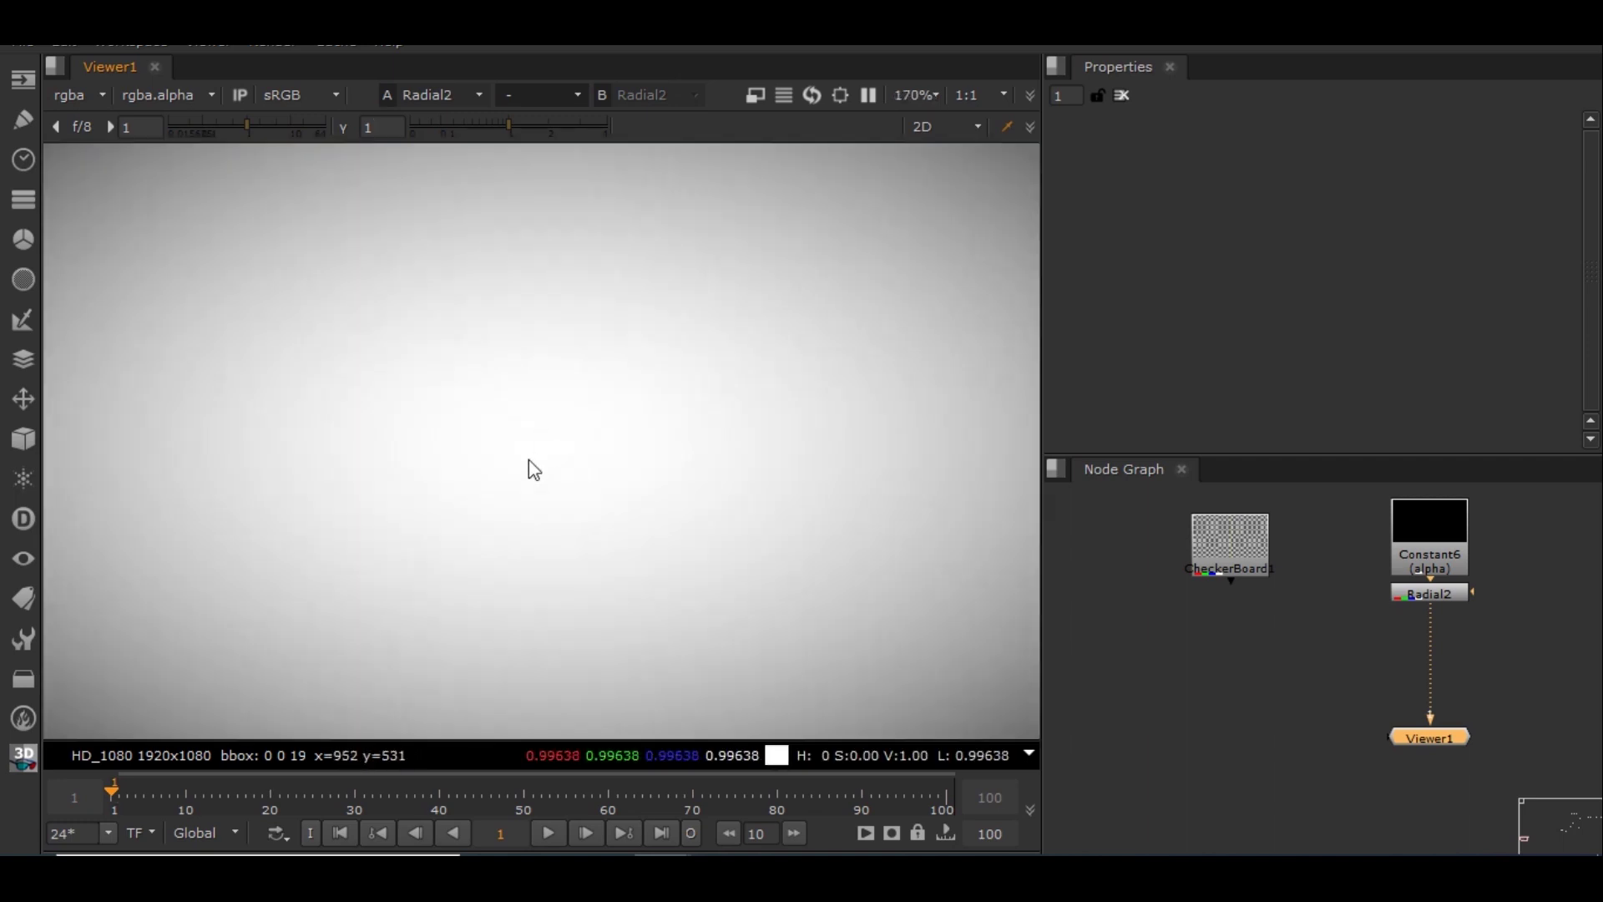
pyautogui.scroll(-3, 548, 460)
pyautogui.scroll(-1, 551, 454)
pyautogui.scroll(3, 843, 401)
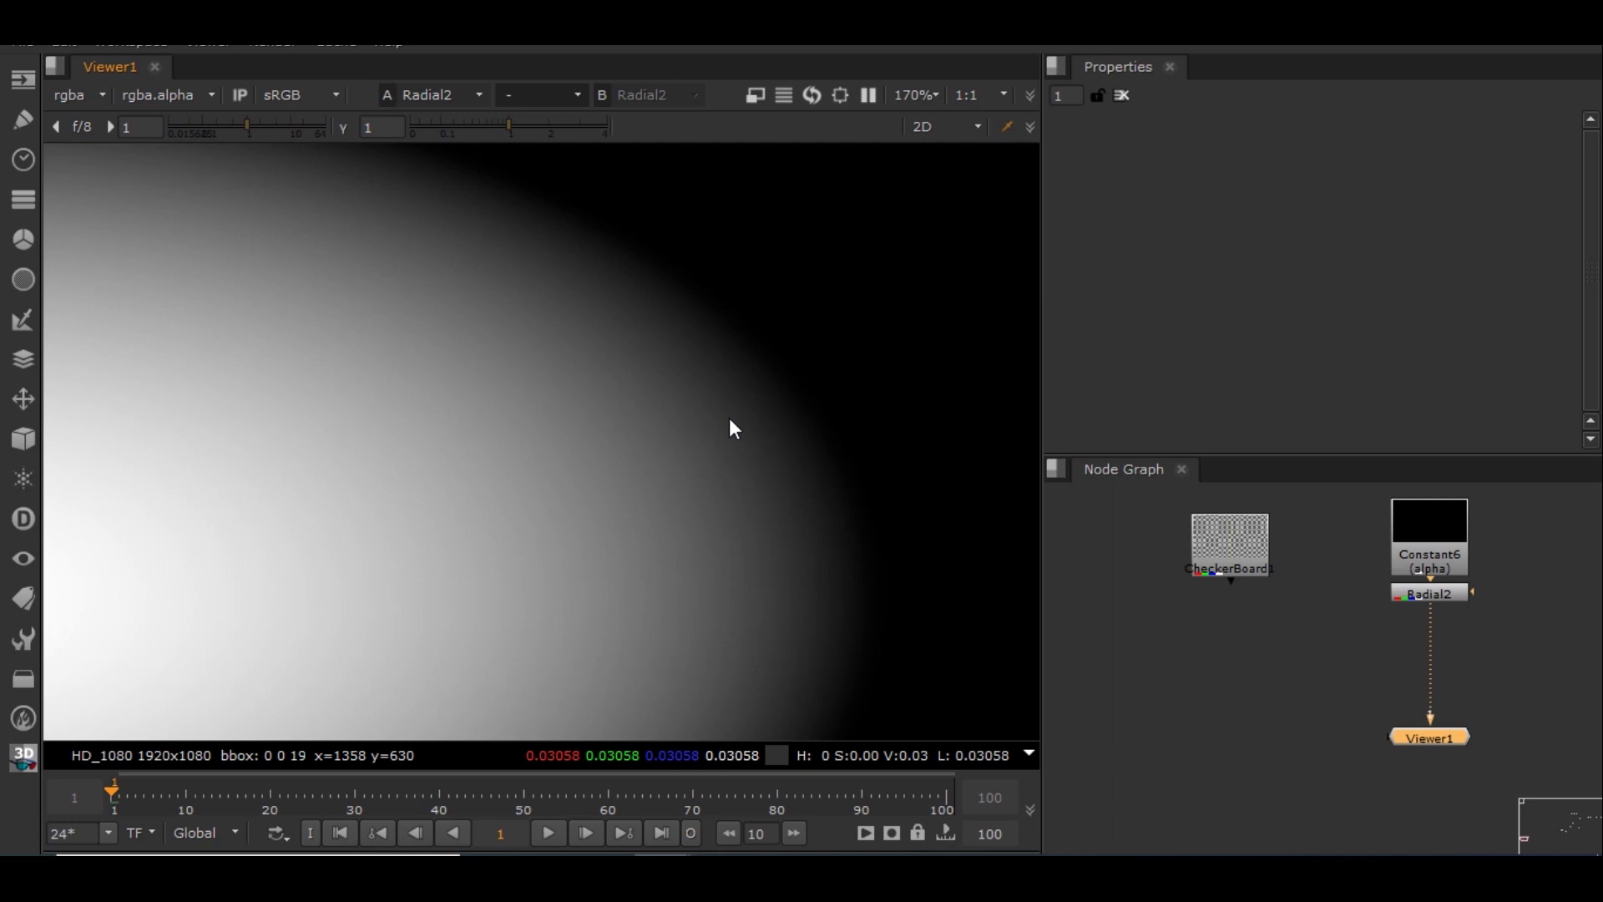
pyautogui.scroll(-6, 730, 418)
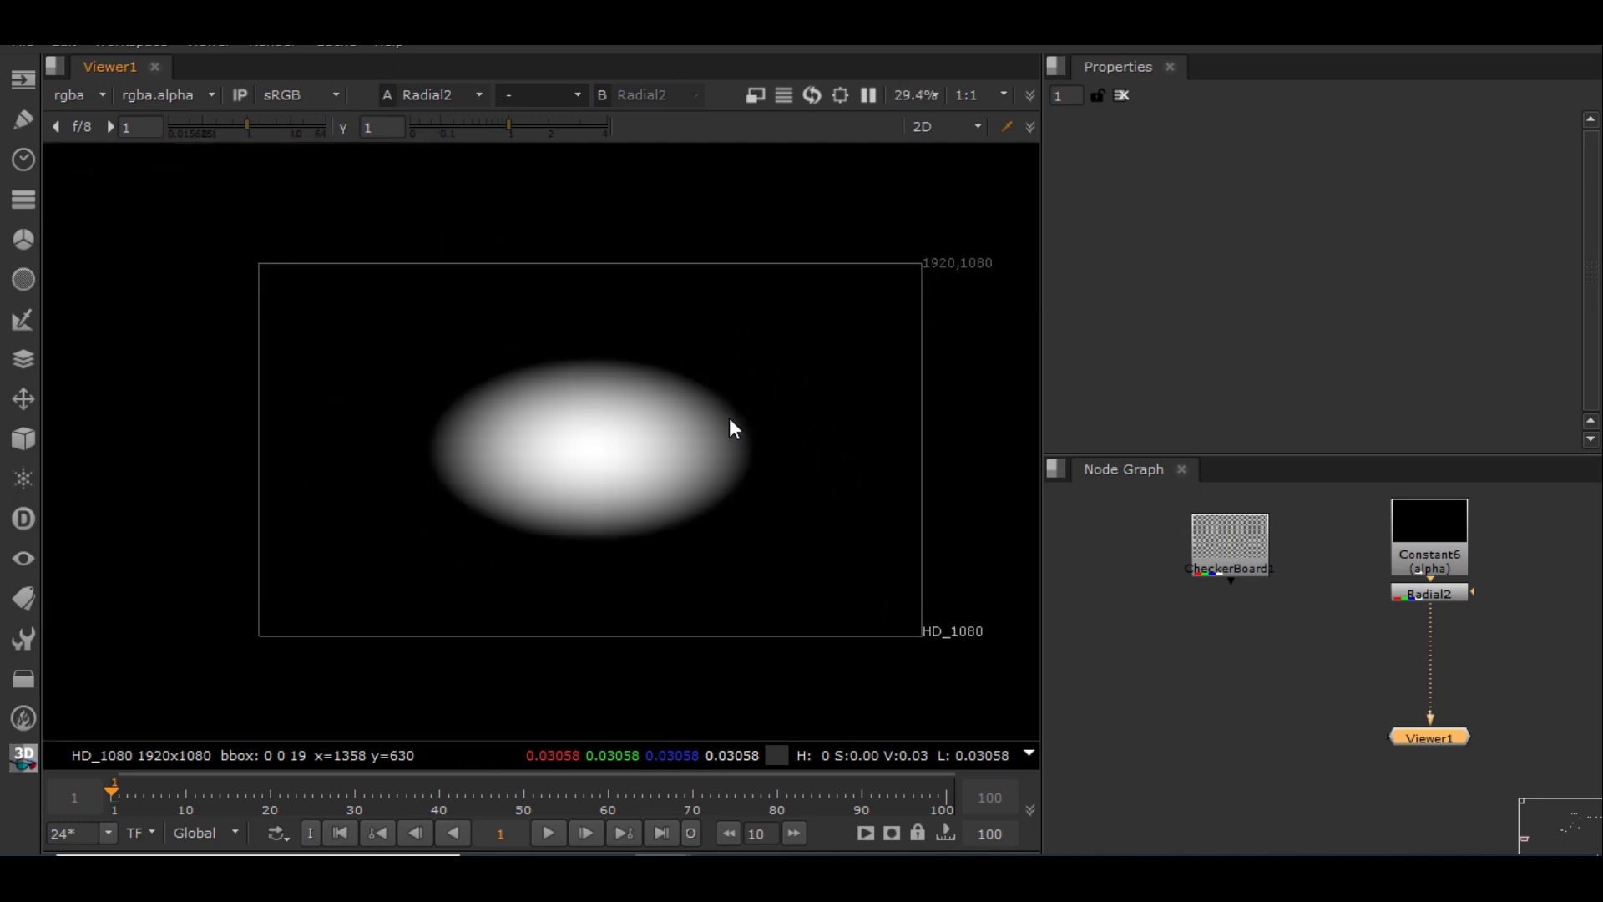
pyautogui.moveTo(1440, 745); pyautogui.dragTo(1440, 795)
# Add a Merge node with its operation set to multiply
pyautogui.click(1324, 662)
pyautogui.press('Tab')
pyautogui.write('mer')
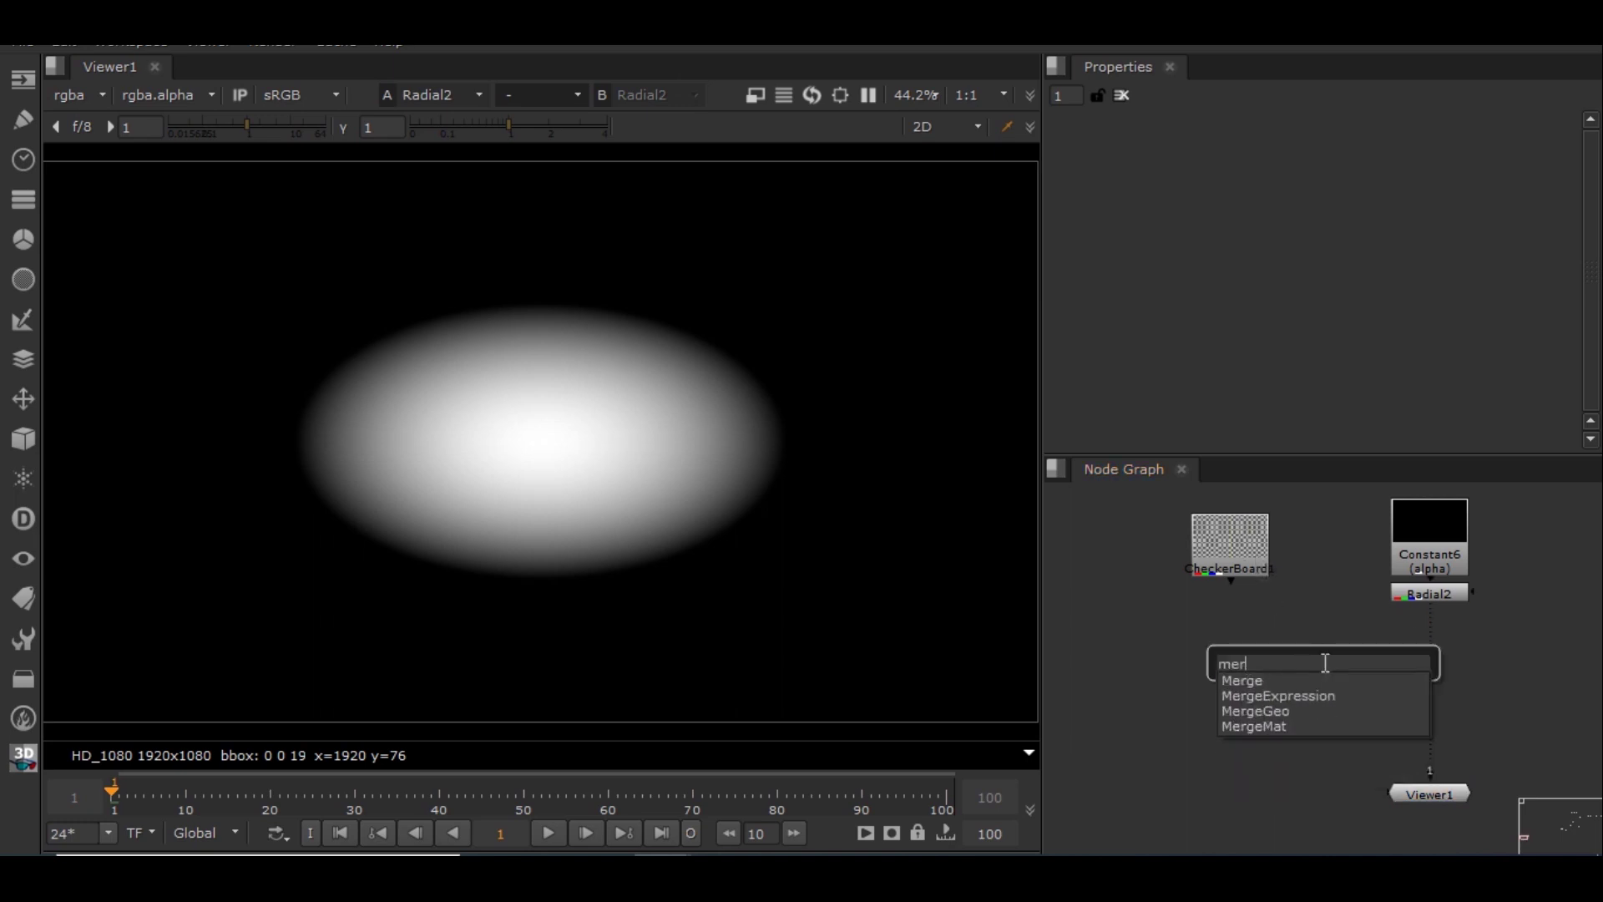
pyautogui.press('Return')
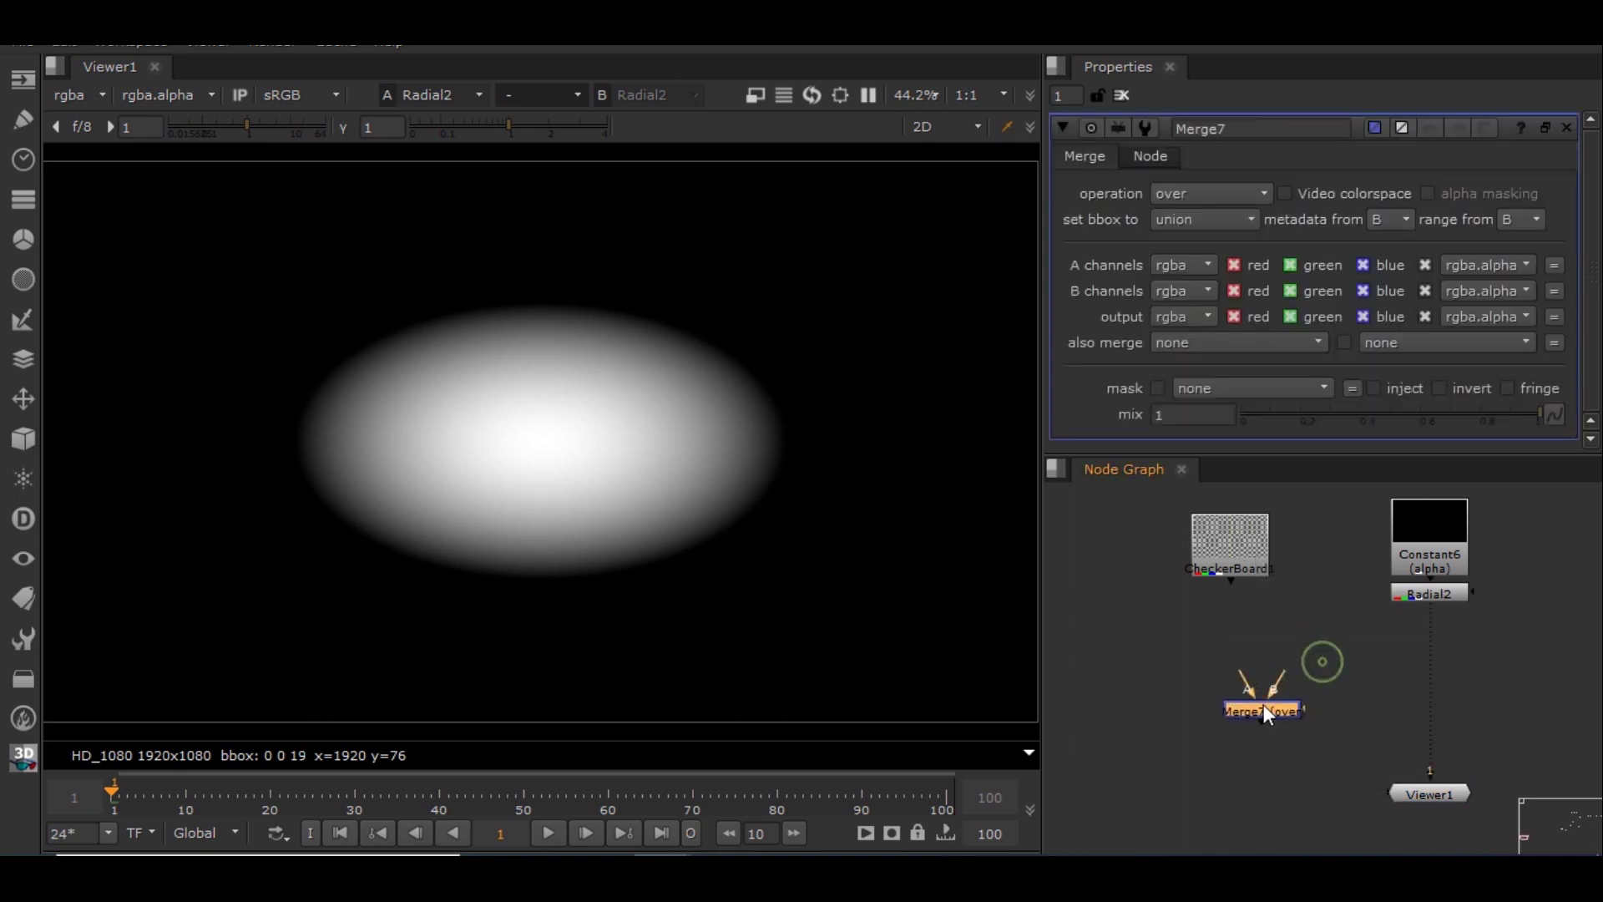
pyautogui.scroll(3, 1302, 715)
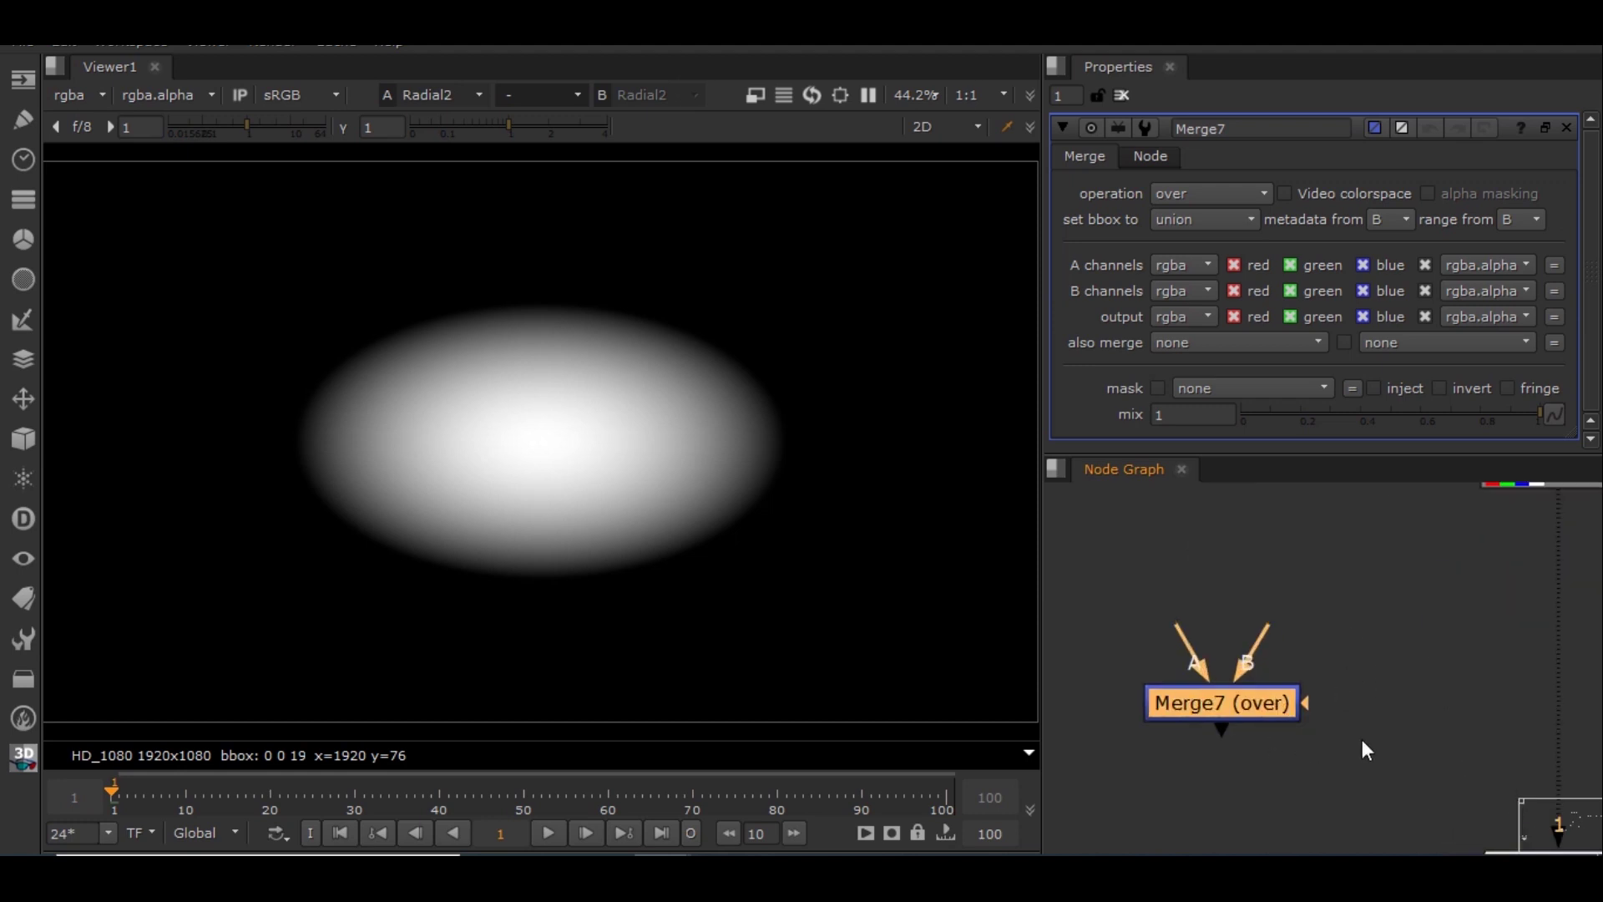
pyautogui.click(1435, 718)
pyautogui.click(1261, 698)
pyautogui.click(1240, 190)
pyautogui.click(1228, 460)
pyautogui.scroll(-3, 1542, 520)
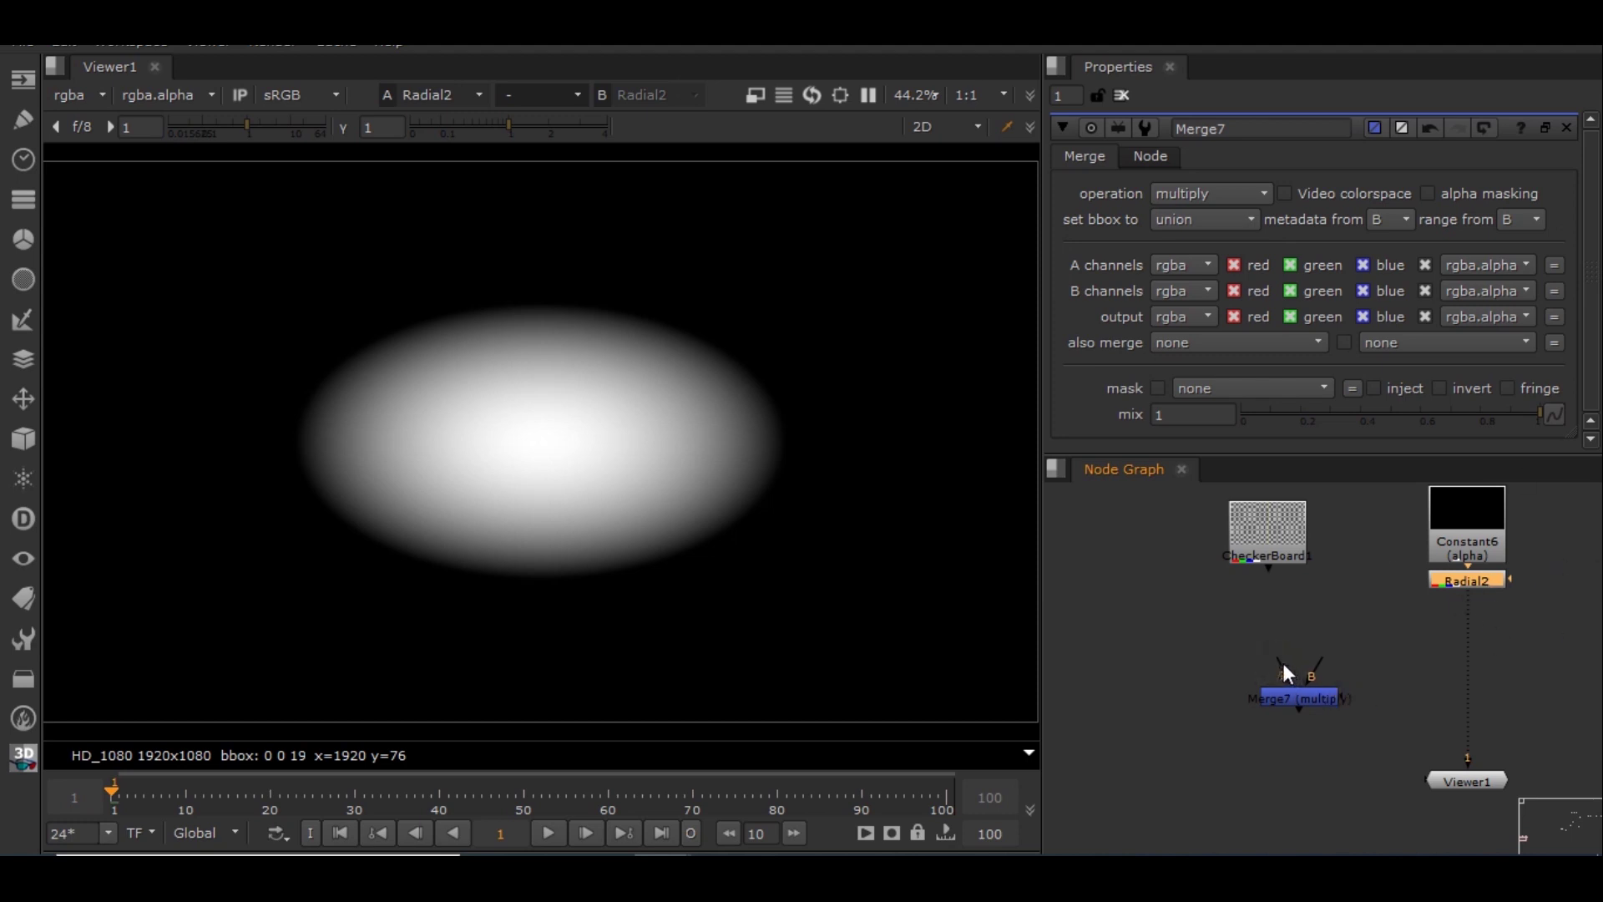
# Feed Radial2 into Merge7's A input and CheckerBoard1 into B, viewing Merge7 instead of the Radial
pyautogui.moveTo(1281, 663); pyautogui.dragTo(1454, 587)
pyautogui.moveTo(1303, 708); pyautogui.dragTo(1282, 537)
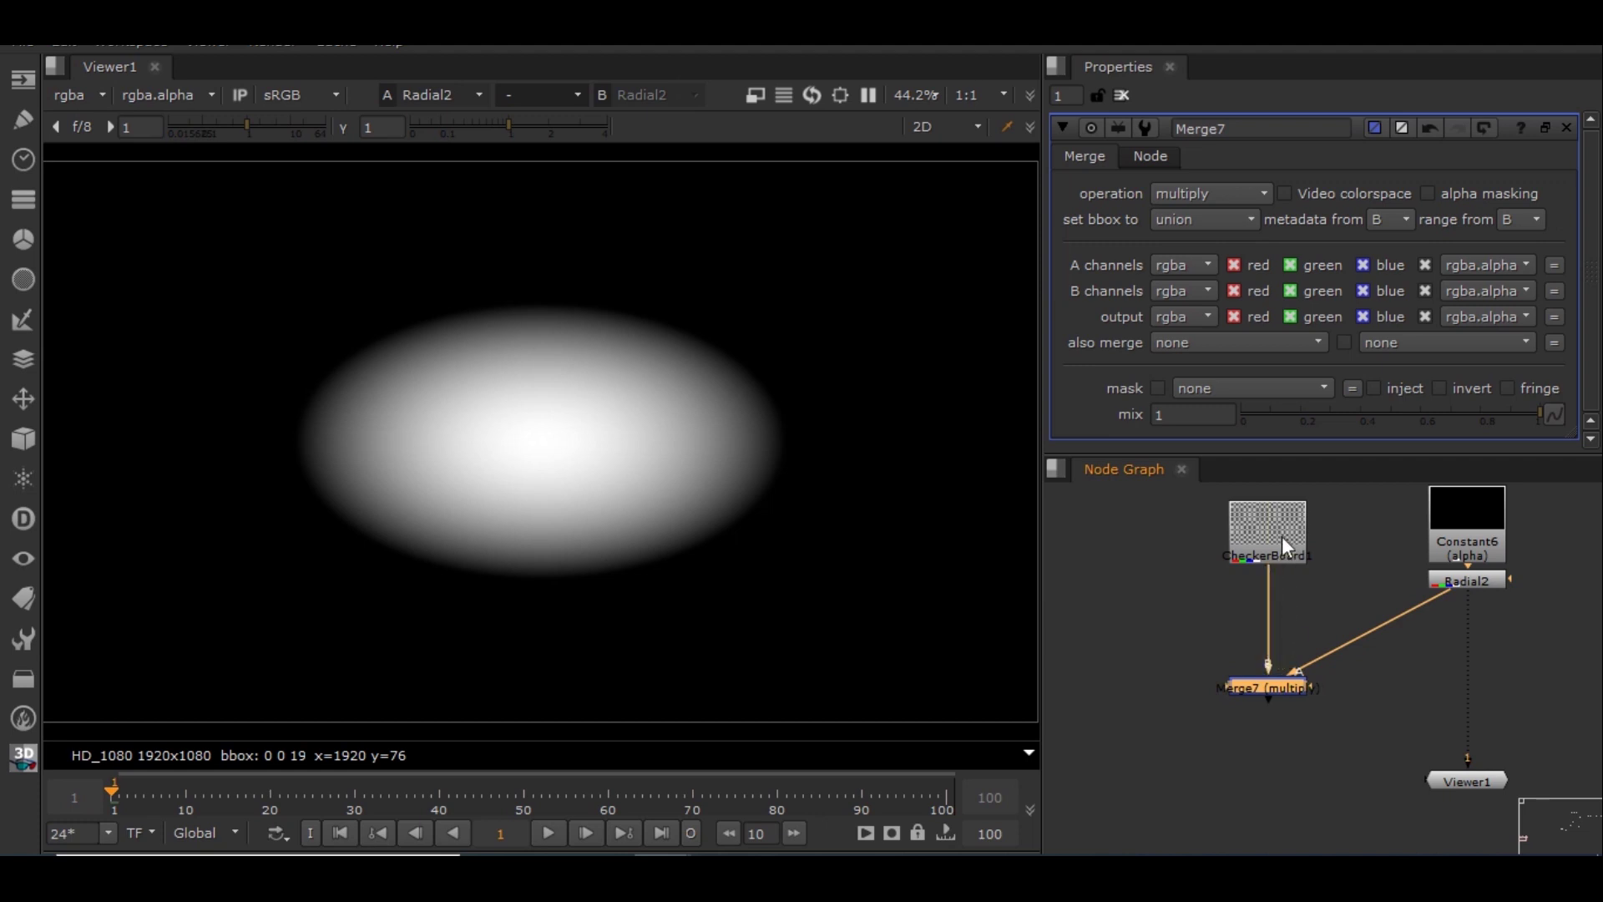
pyautogui.moveTo(1472, 605); pyautogui.dragTo(1273, 679)
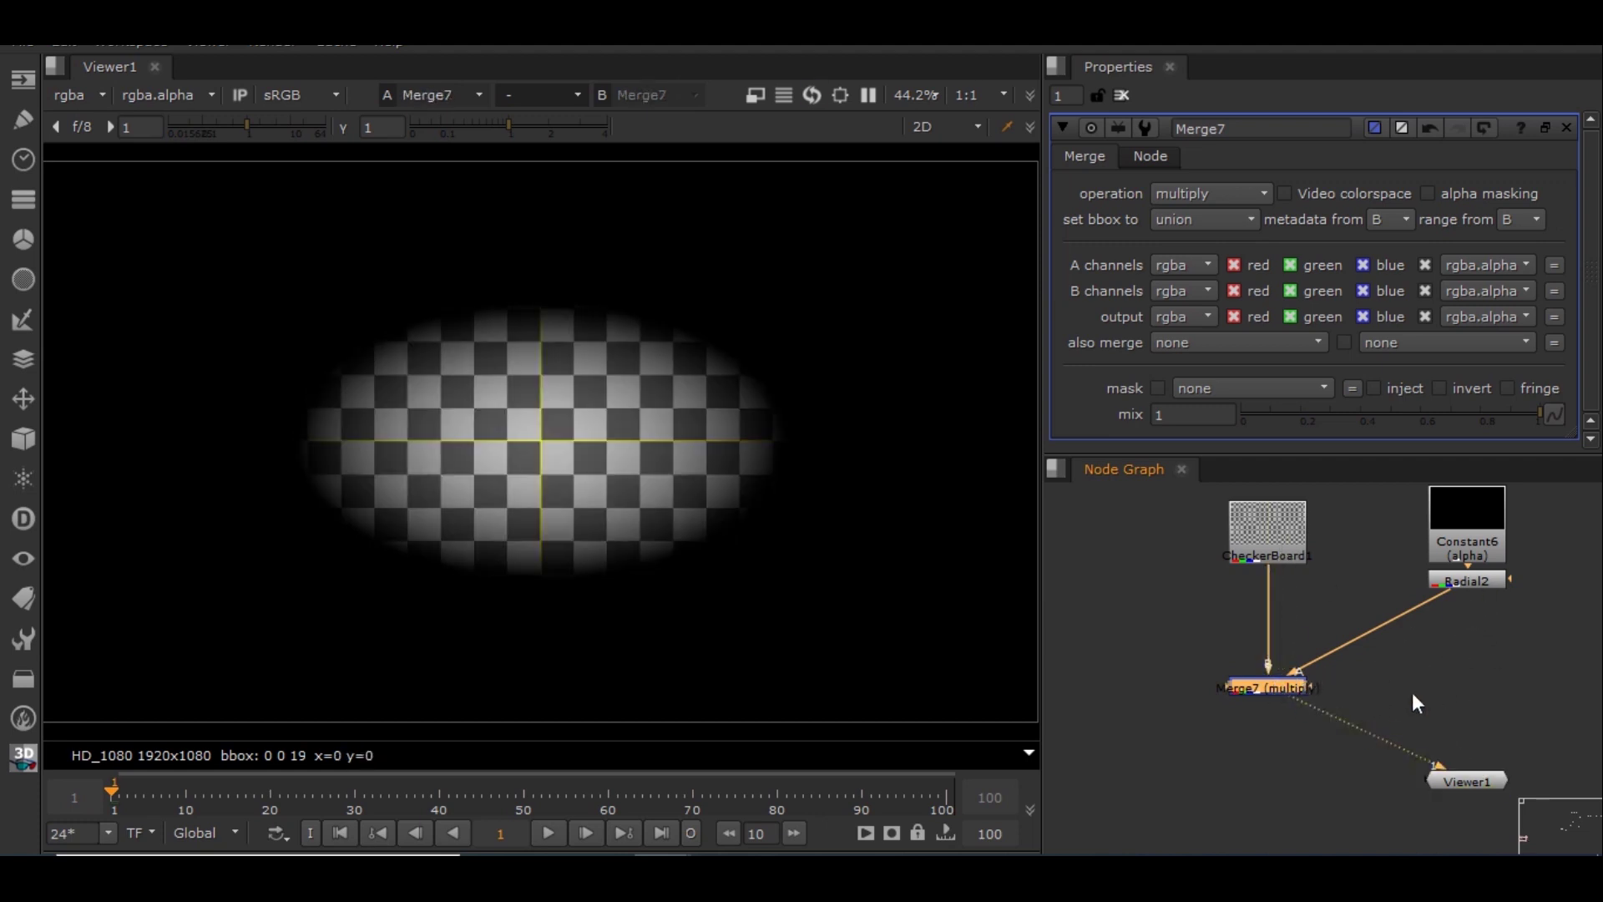
pyautogui.scroll(-2, 1412, 692)
pyautogui.click(1450, 641)
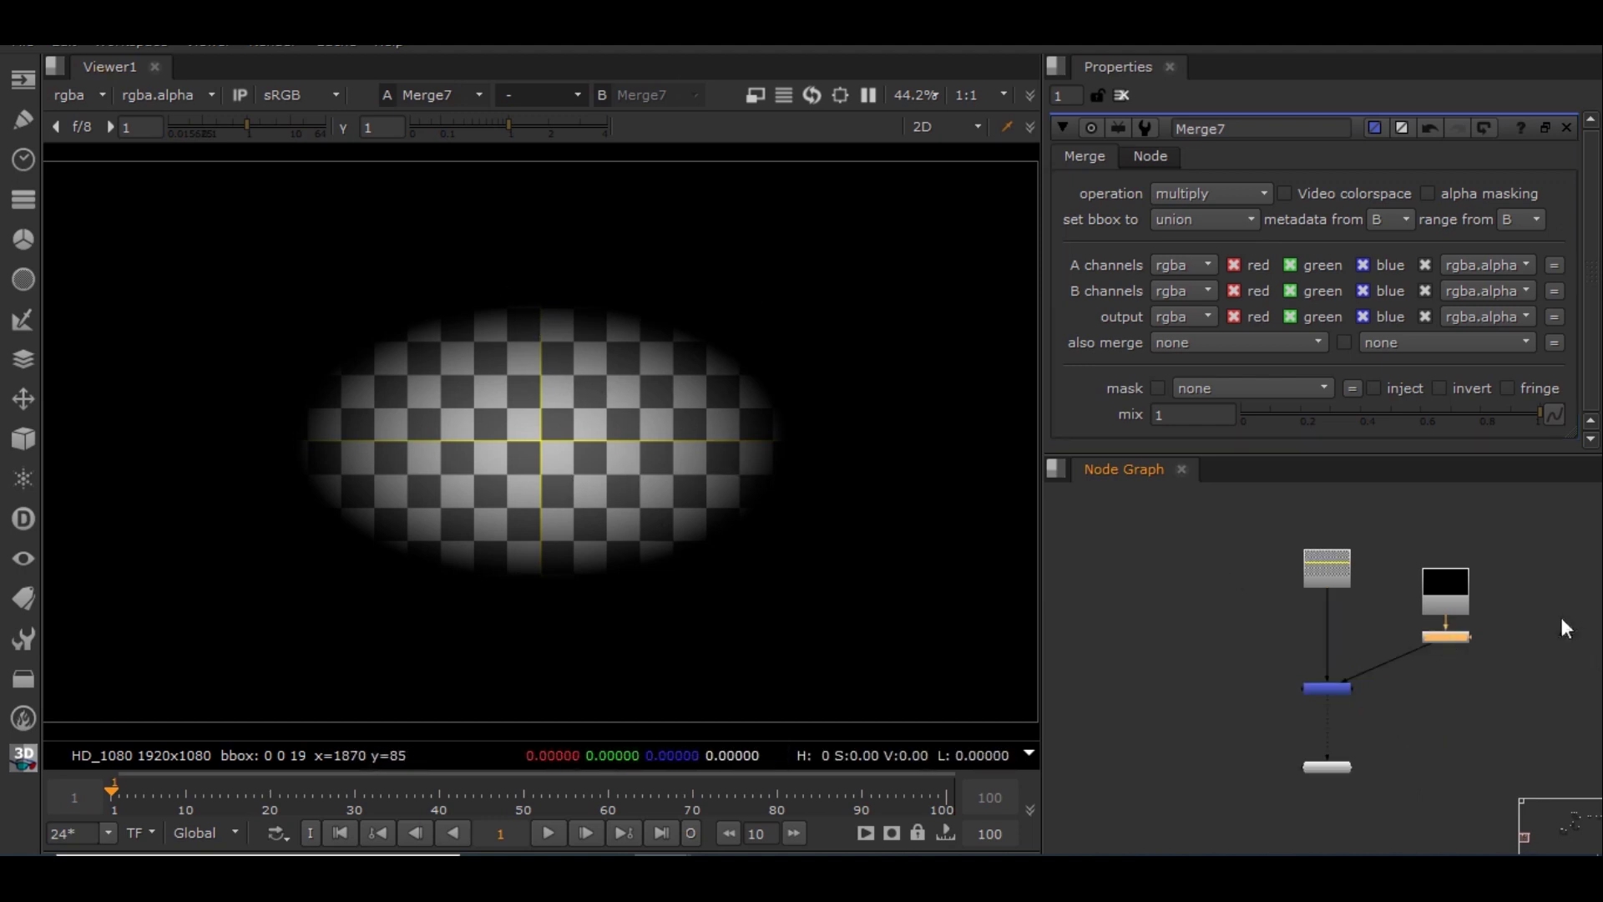
# Drag Radial2's softness down to 0.63, then tidy the node layout
pyautogui.moveTo(1357, 699); pyautogui.dragTo(1462, 636)
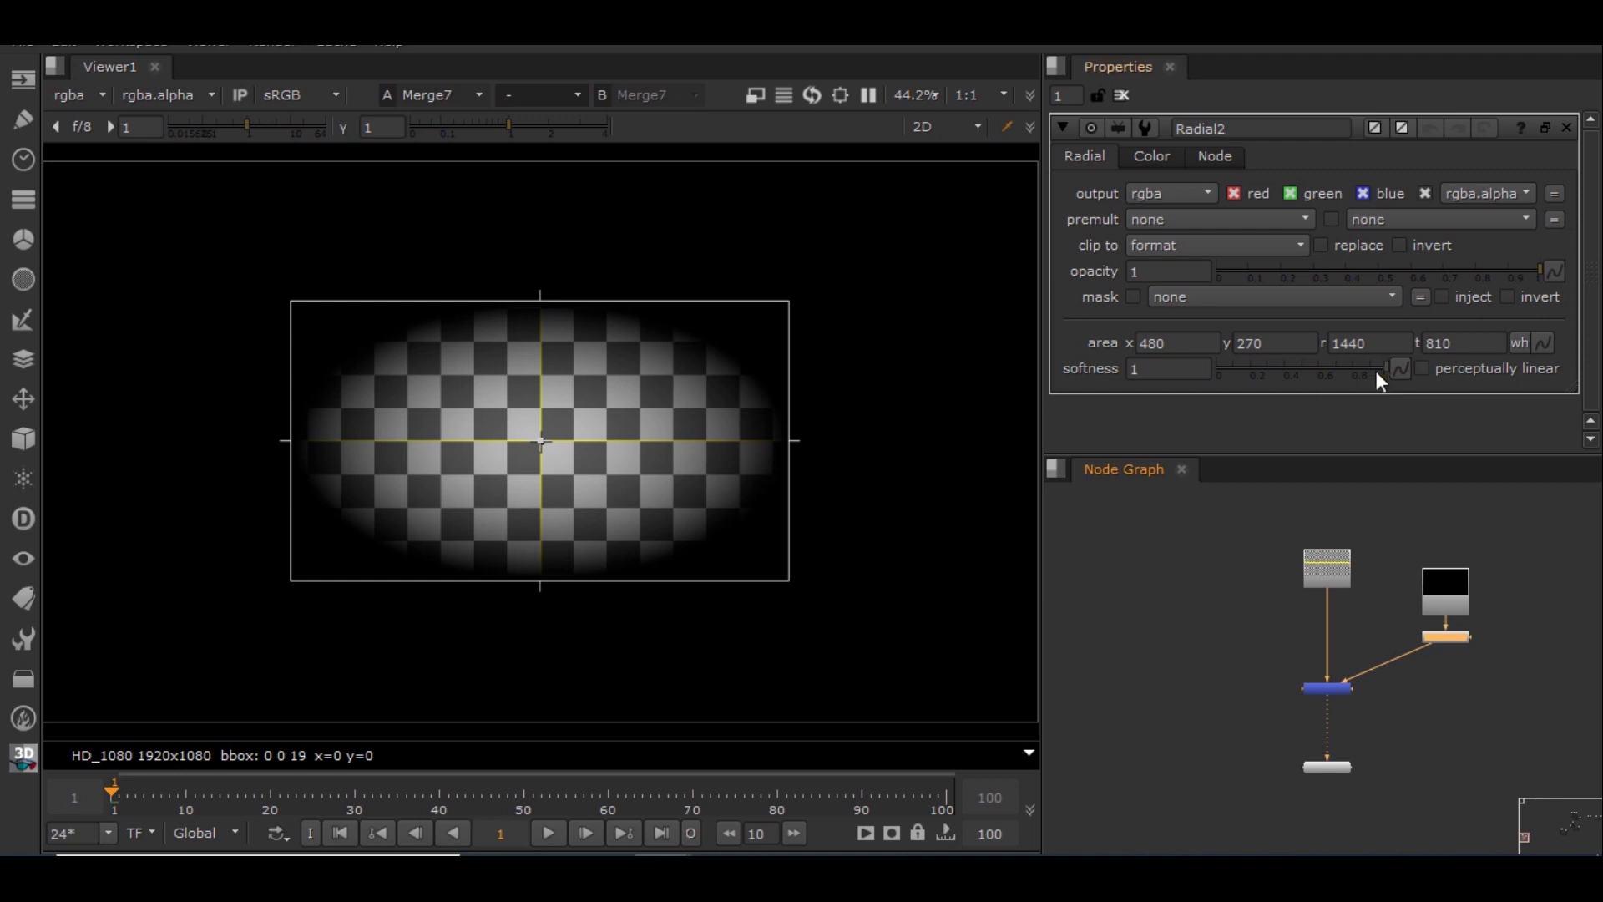
pyautogui.moveTo(1377, 370); pyautogui.dragTo(1331, 377)
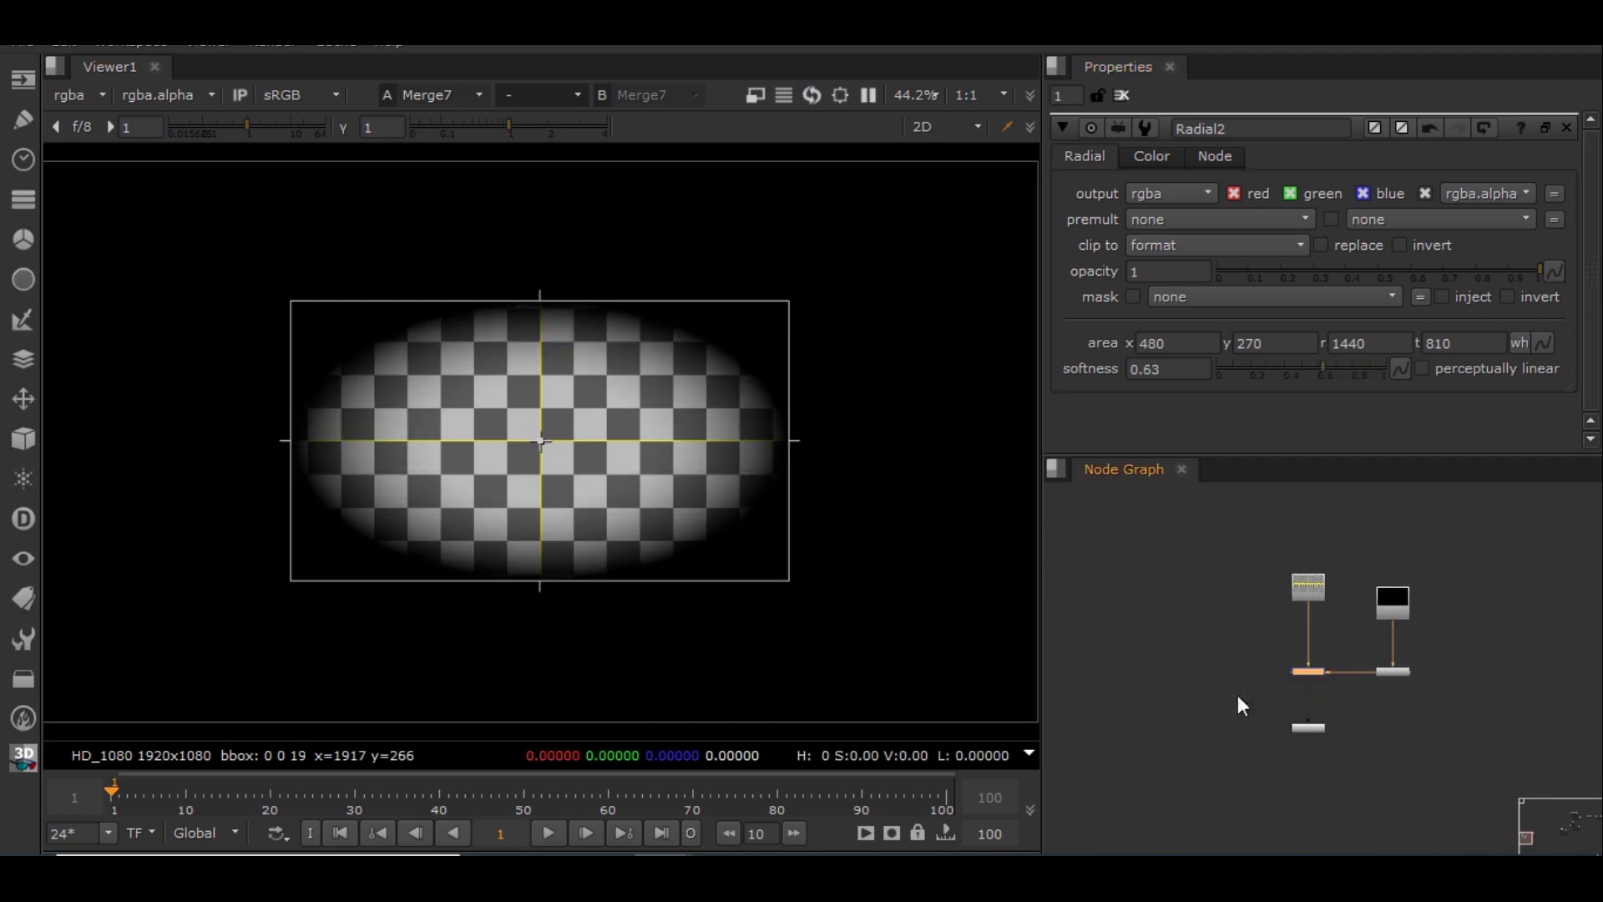
pyautogui.scroll(3, 1314, 685)
pyautogui.scroll(-3, 1328, 693)
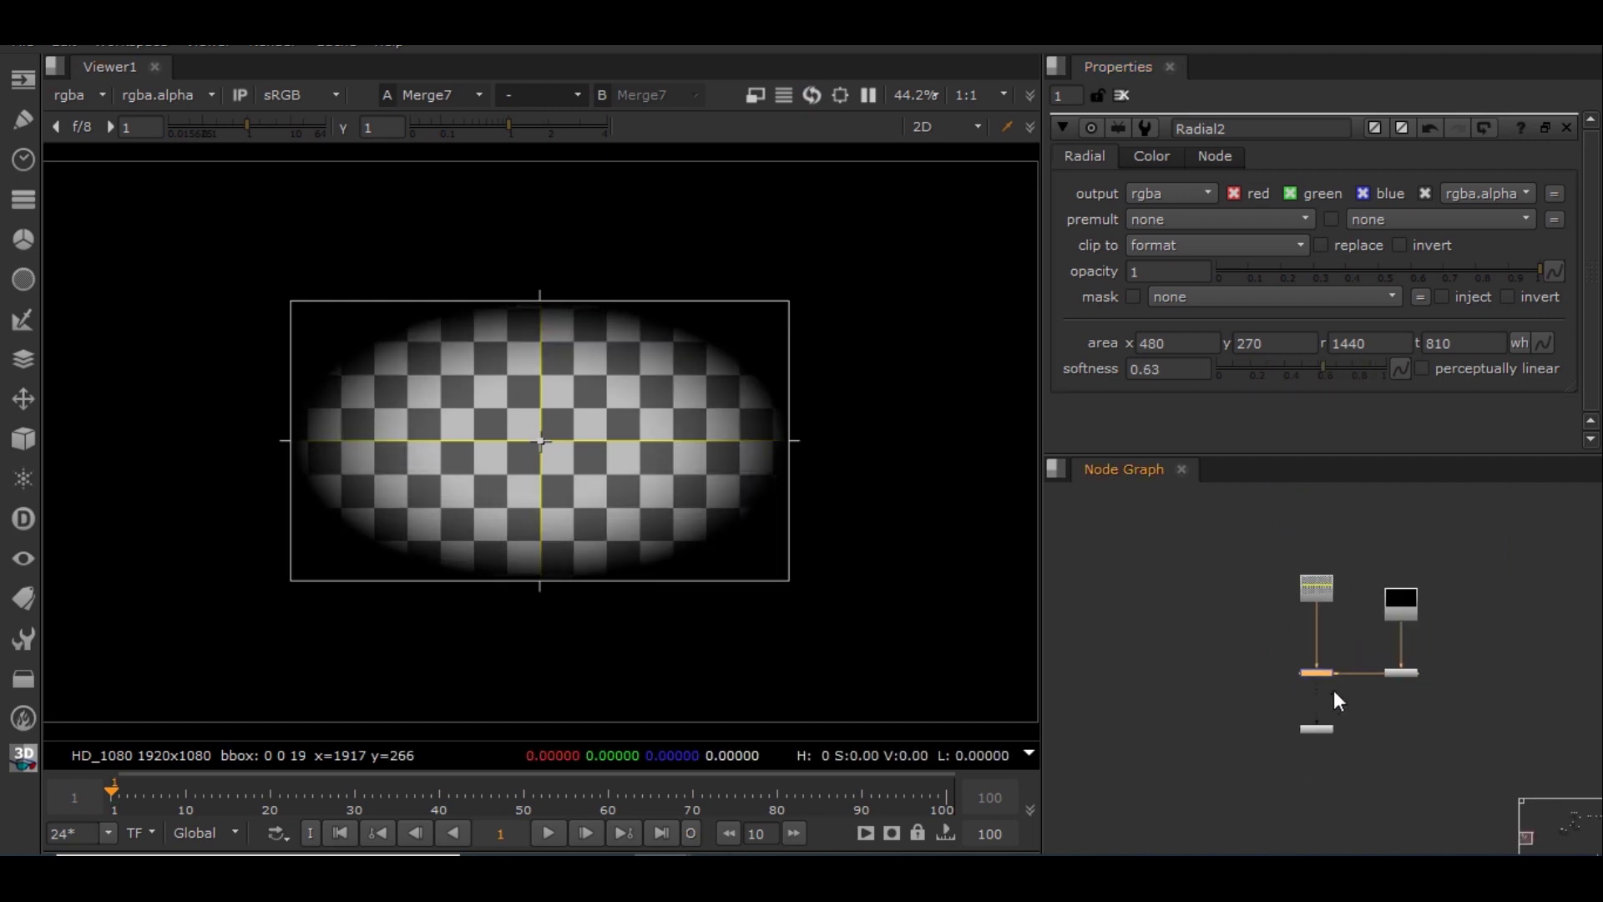
pyautogui.moveTo(1333, 689); pyautogui.dragTo(1175, 706, button='middle')
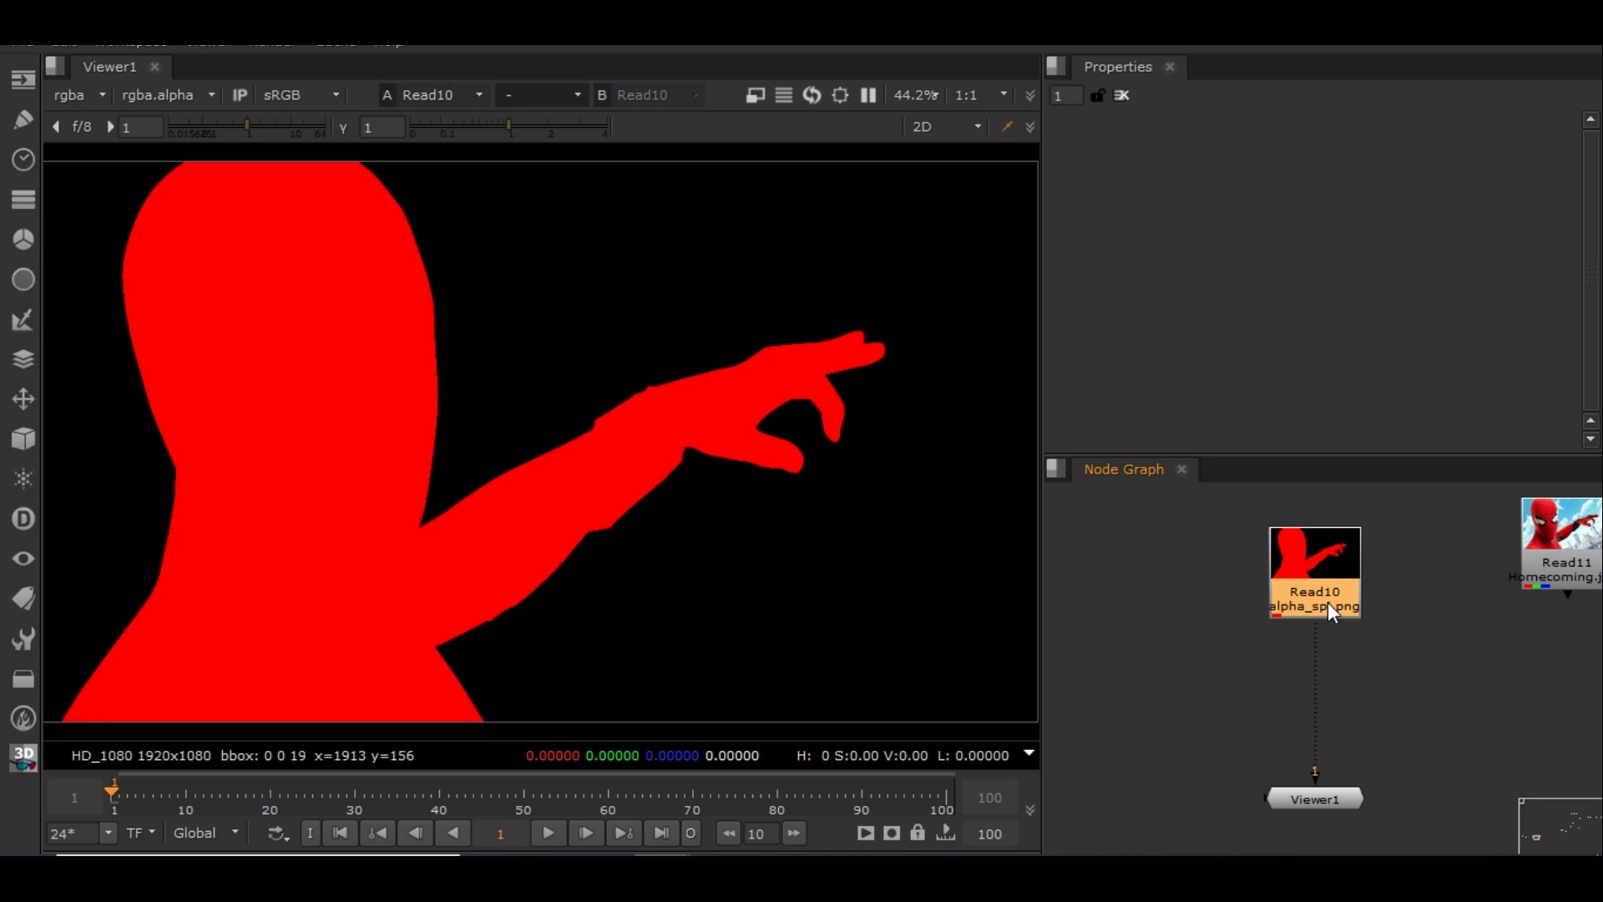
# Browse the Spider-Man graph and frame the Homecoming.jpeg Read11 node
pyautogui.scroll(5, 1311, 610)
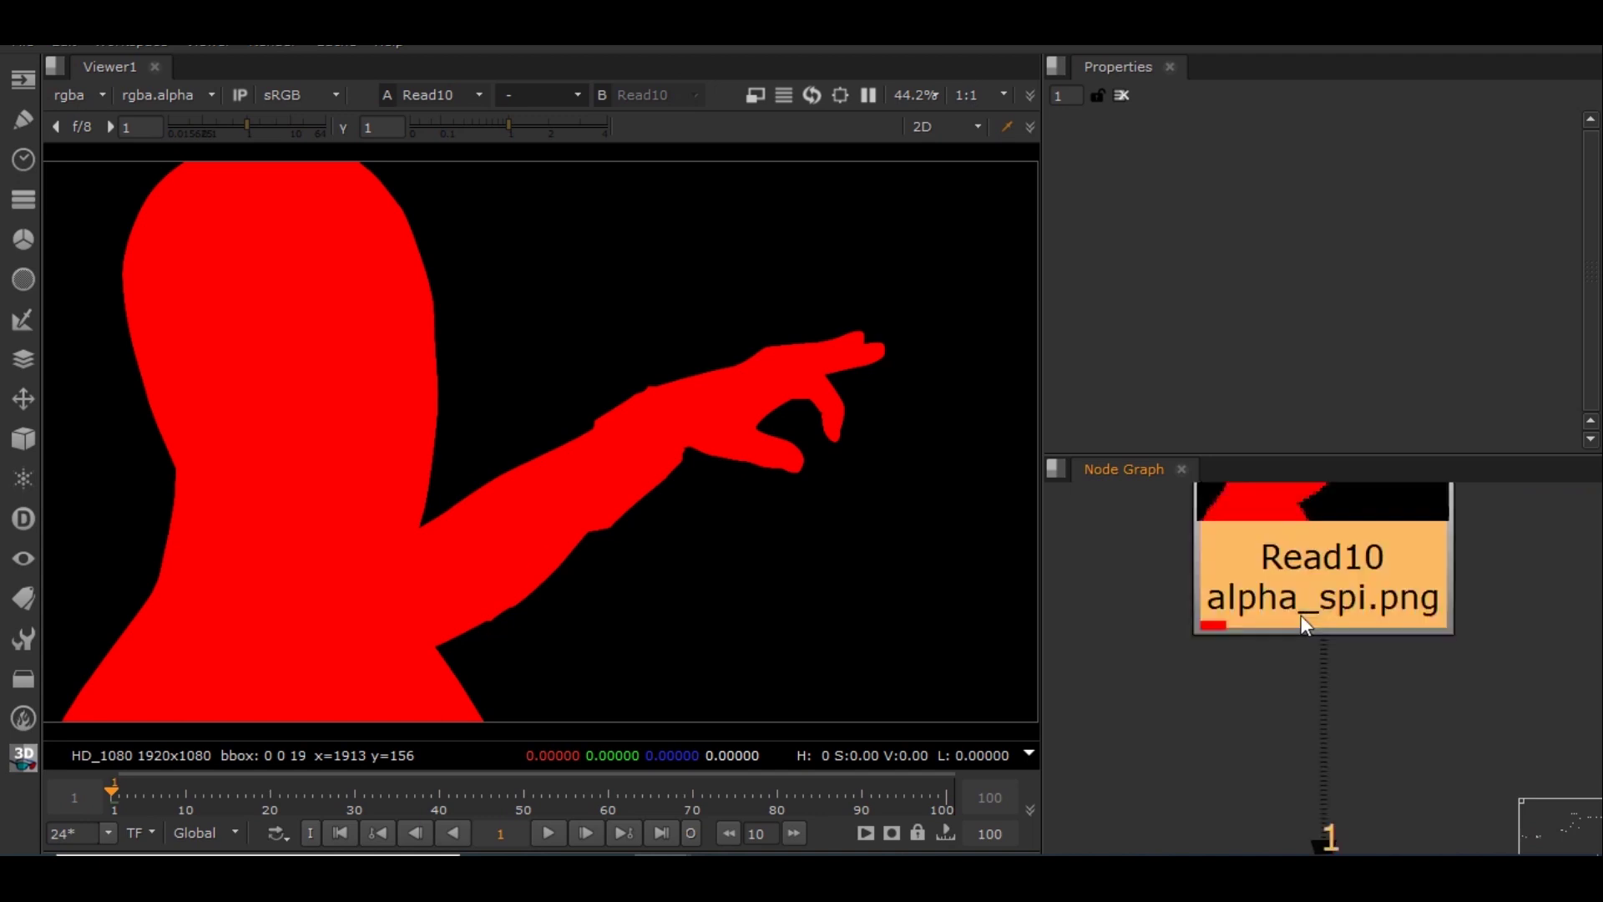
pyautogui.scroll(-4, 1213, 678)
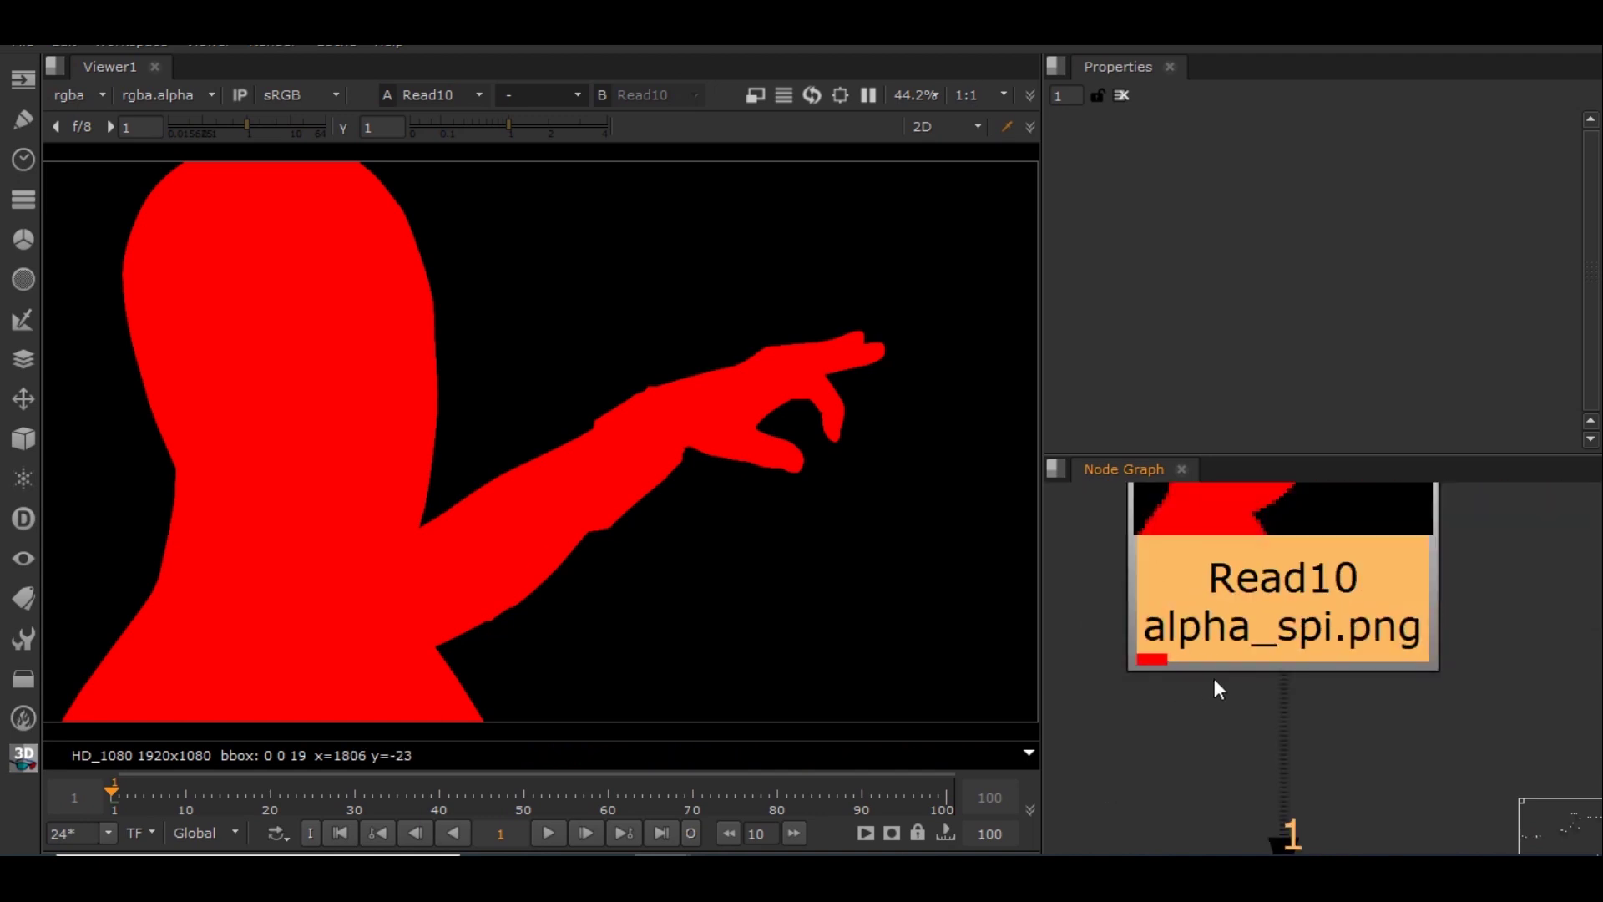
pyautogui.click(1220, 716)
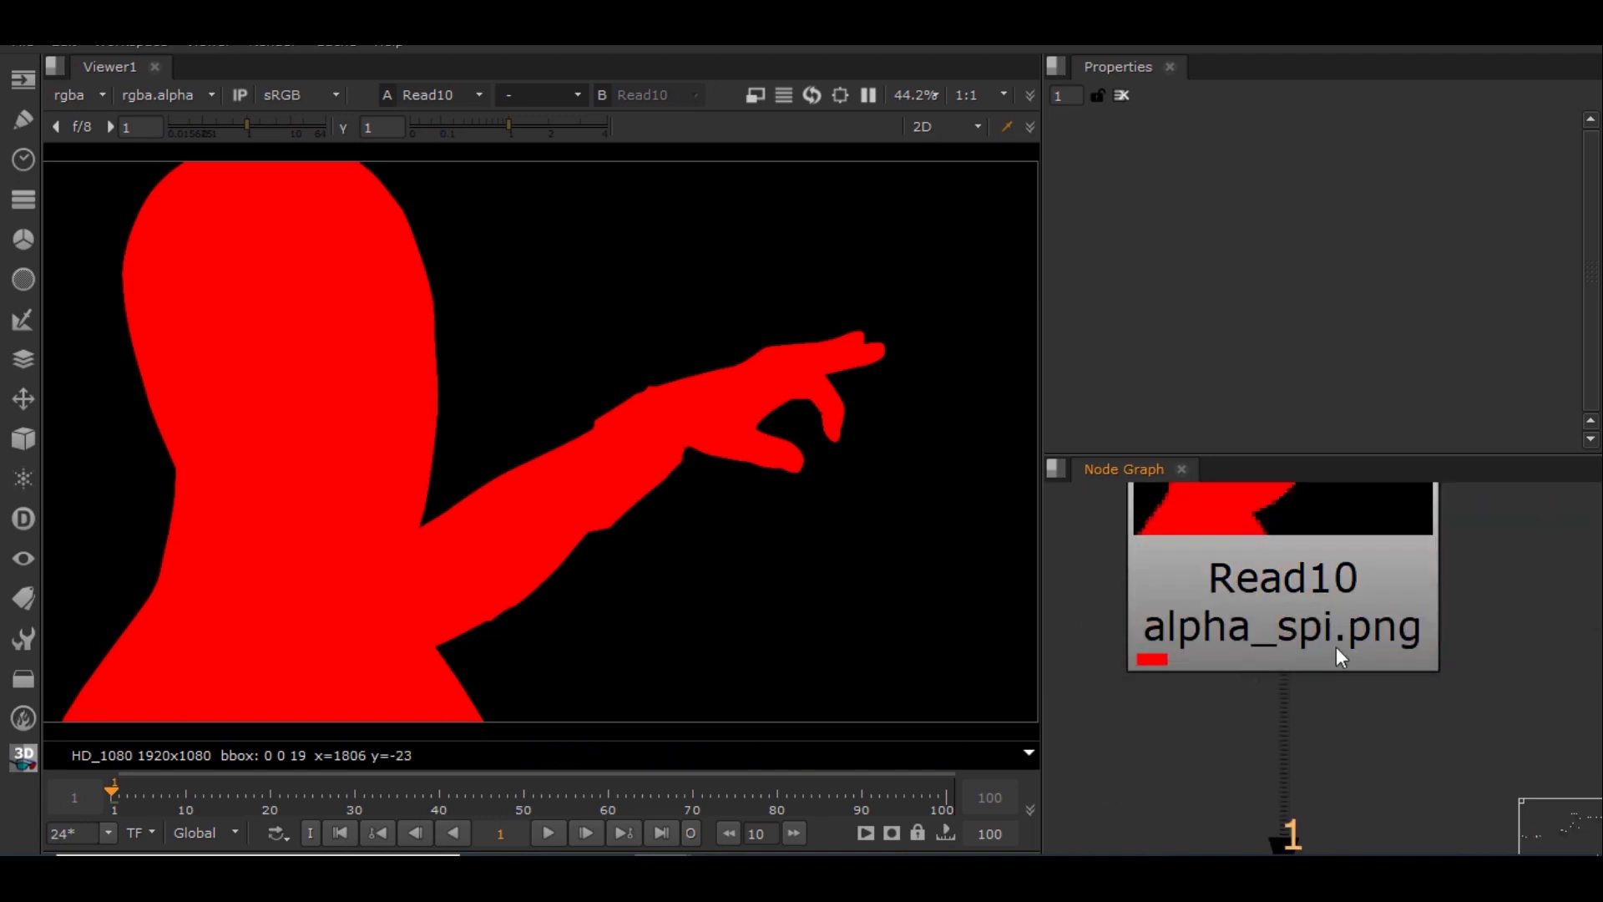
pyautogui.scroll(-6, 1336, 648)
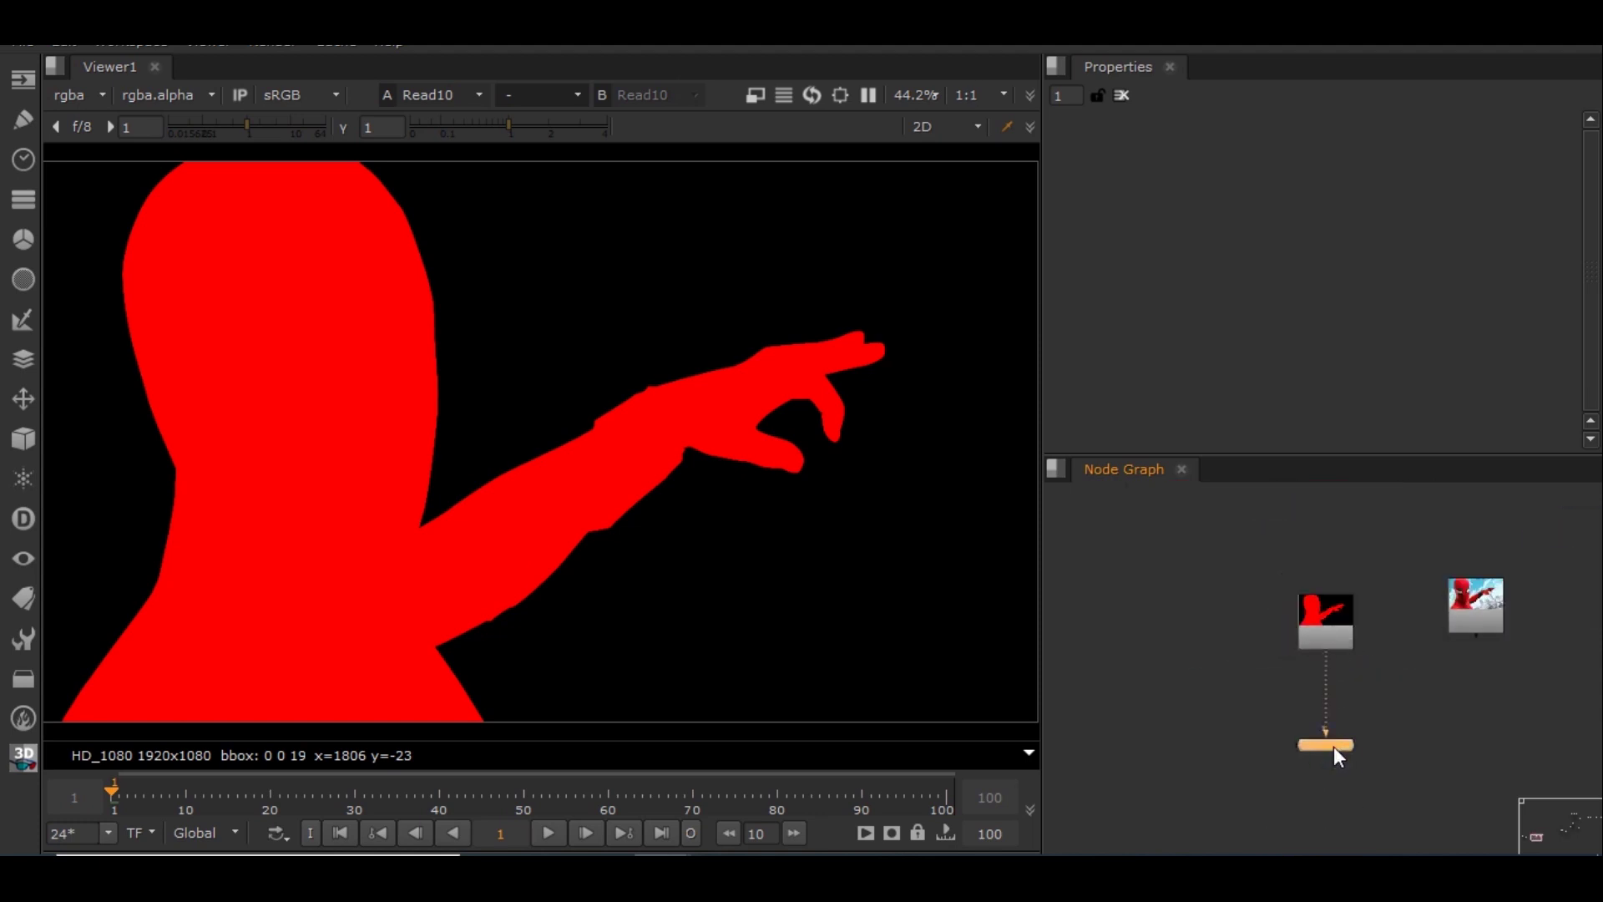
pyautogui.scroll(4, 1334, 746)
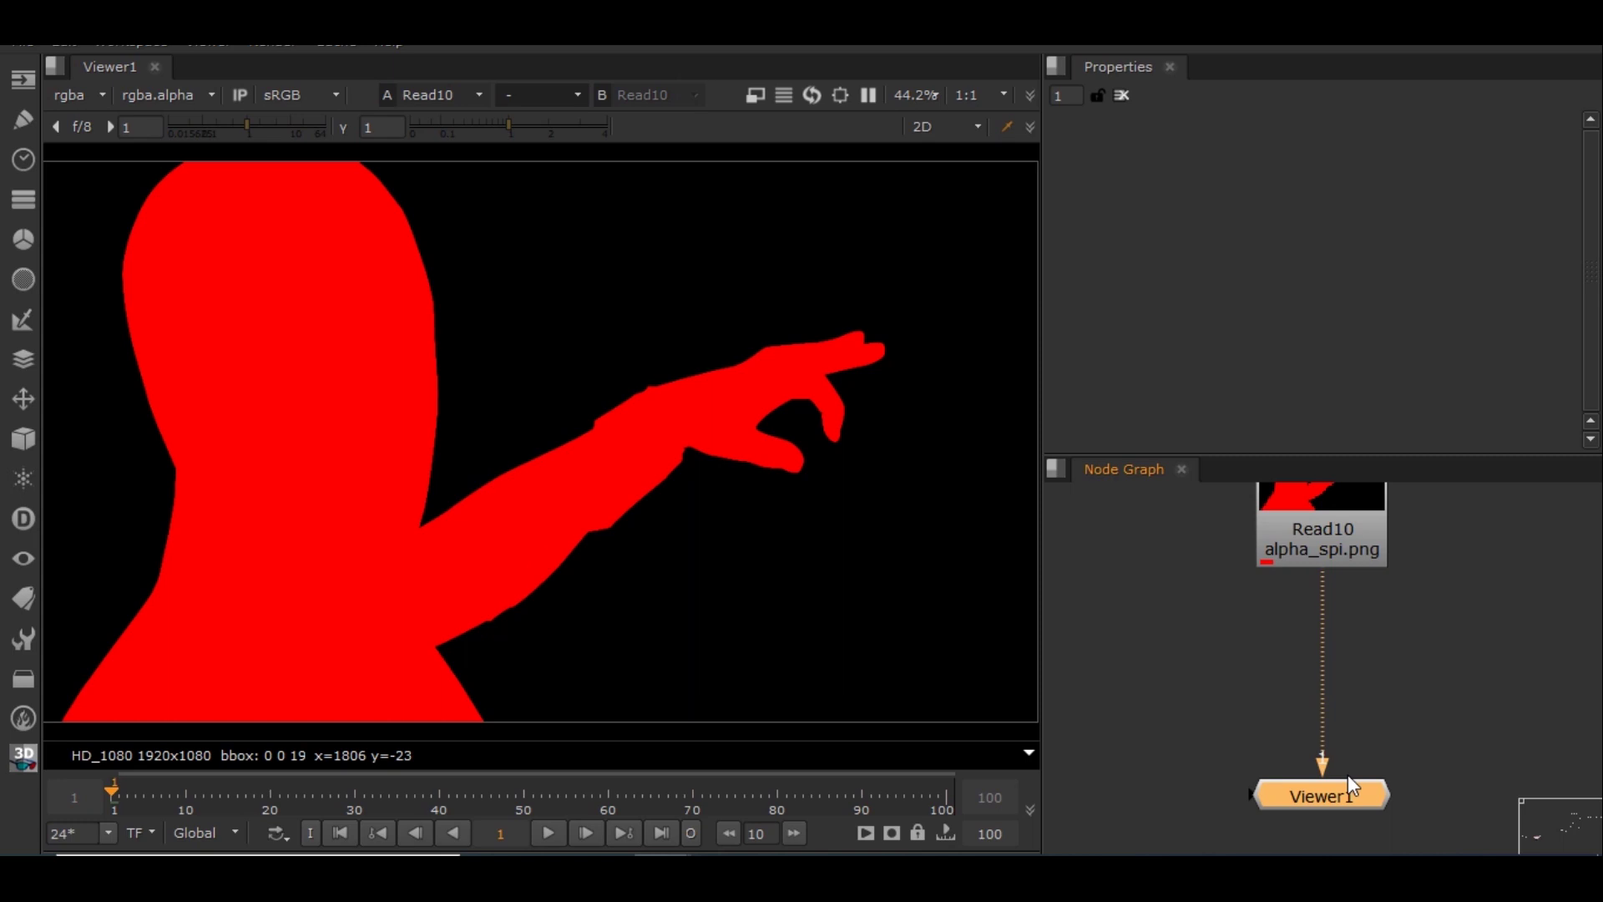
pyautogui.scroll(-4, 1429, 607)
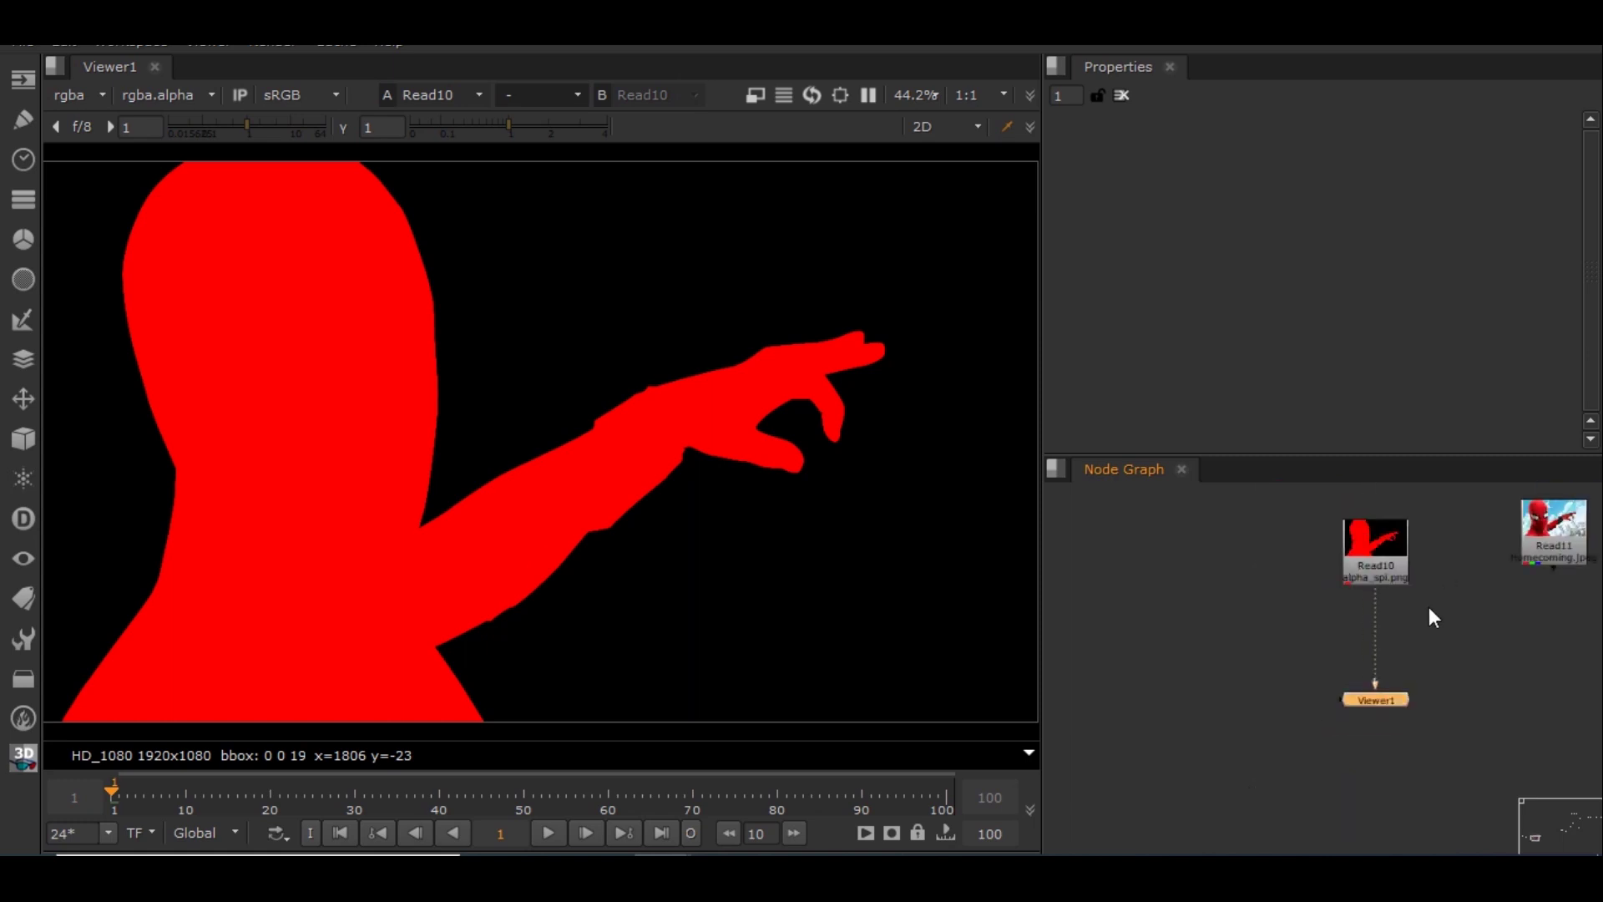
pyautogui.scroll(2, 1412, 646)
pyautogui.press('f')
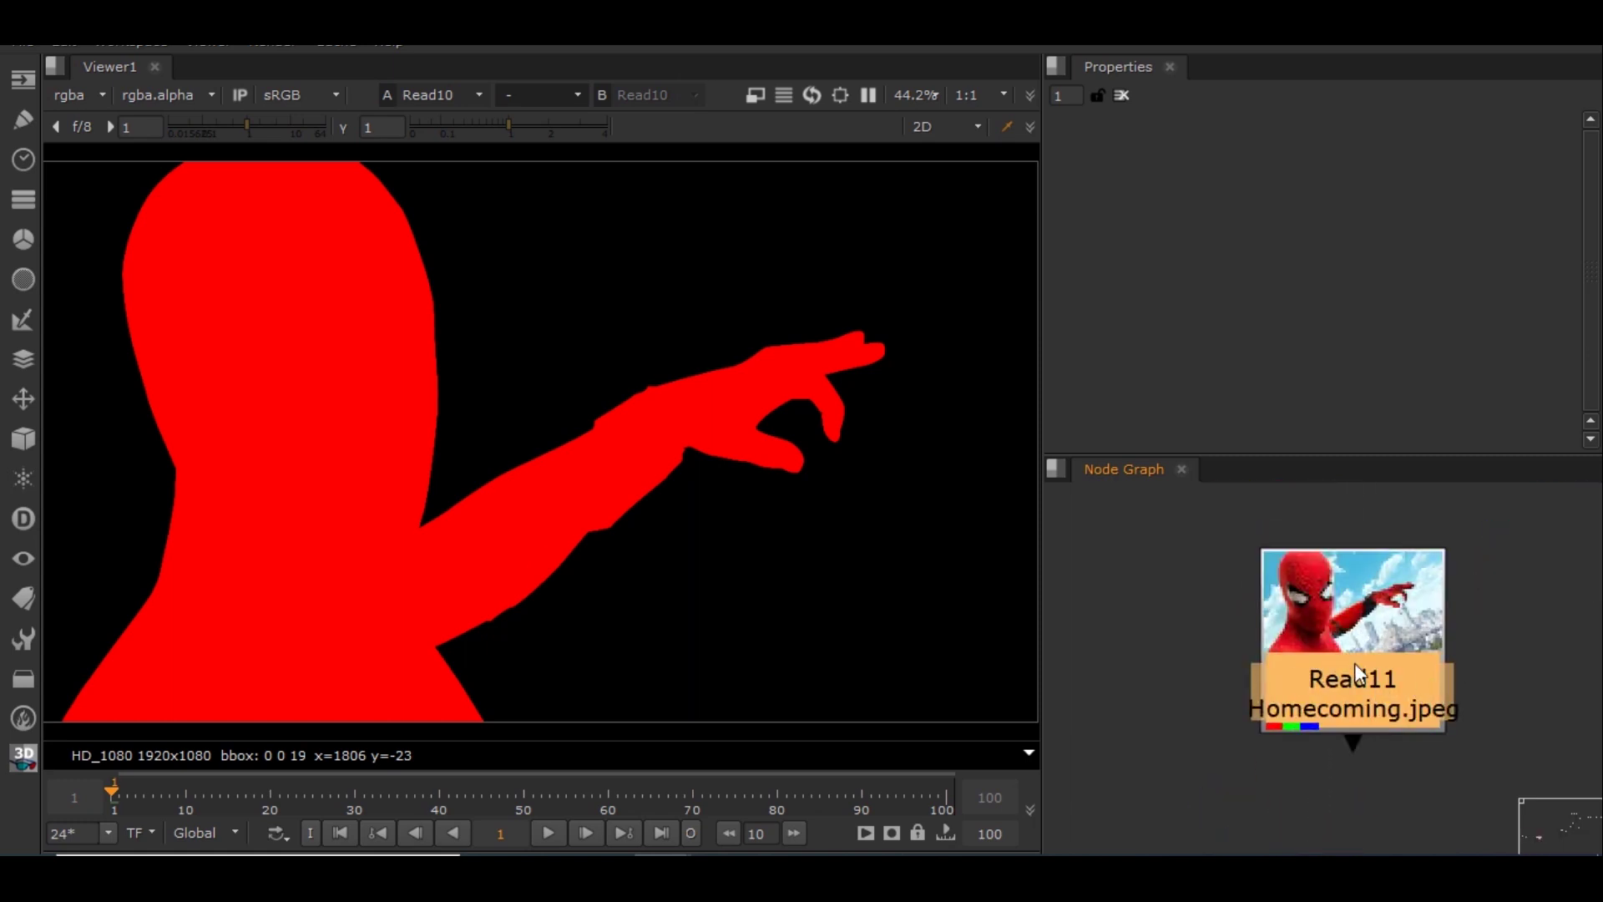
# Open Read10's alpha_spi.png settings and switch the viewer to the Homecoming.jpeg image
pyautogui.scroll(-4, 1354, 662)
pyautogui.doubleClick(1227, 654)
pyautogui.scroll(-2, 577, 503)
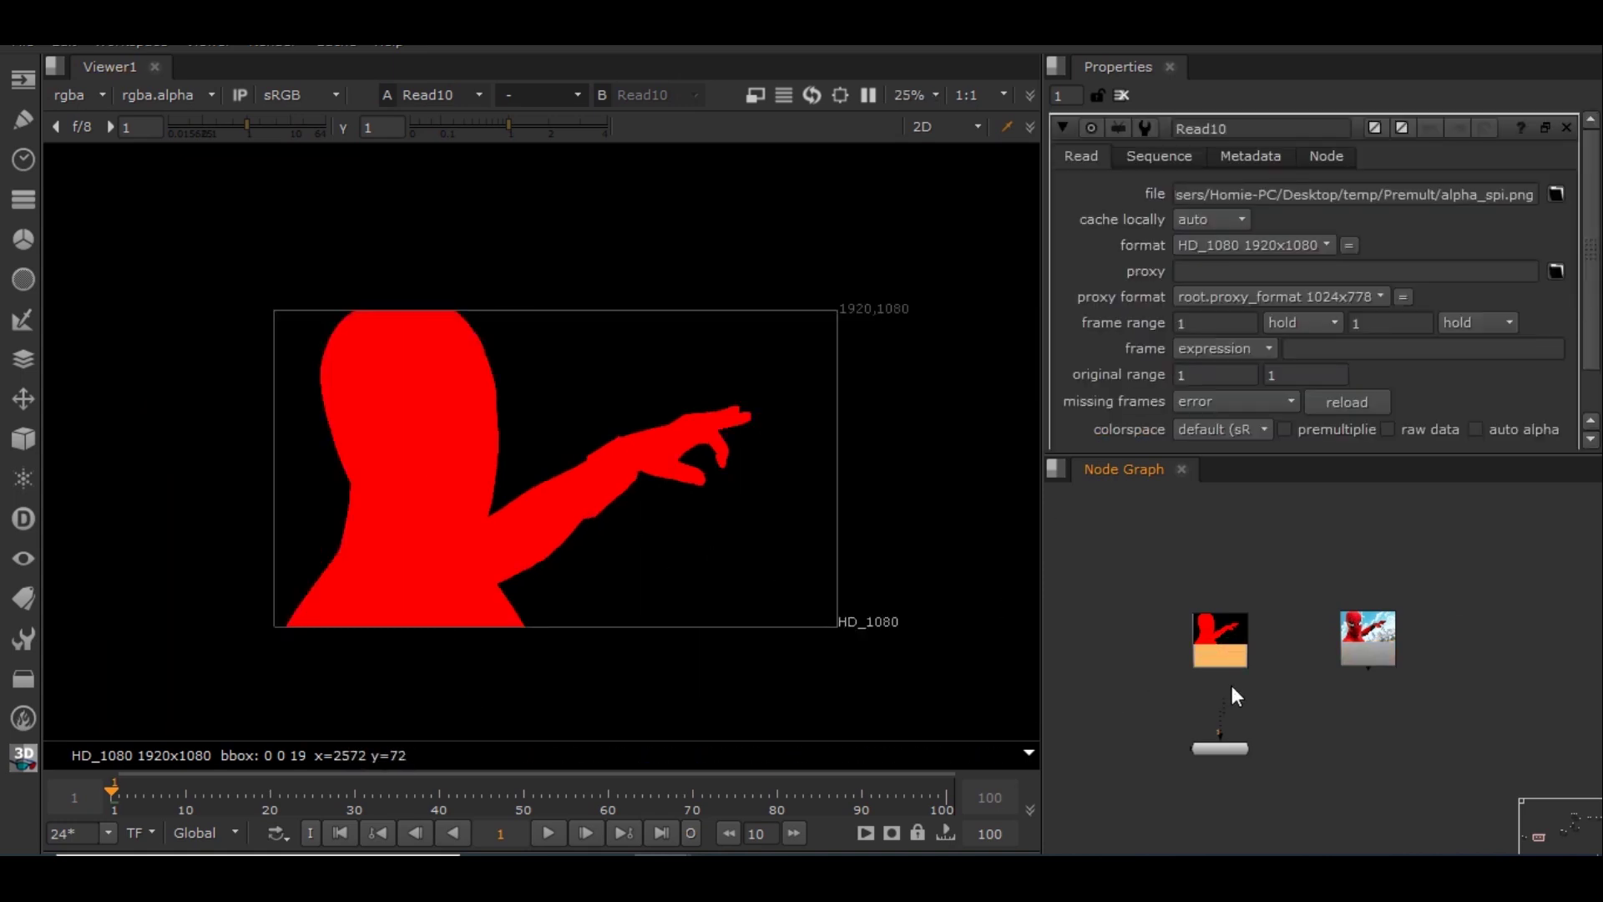
pyautogui.moveTo(1224, 688); pyautogui.dragTo(1364, 627)
# Add a Reformat after the Homecoming photo so it outputs 1920x1080
pyautogui.click(1369, 626)
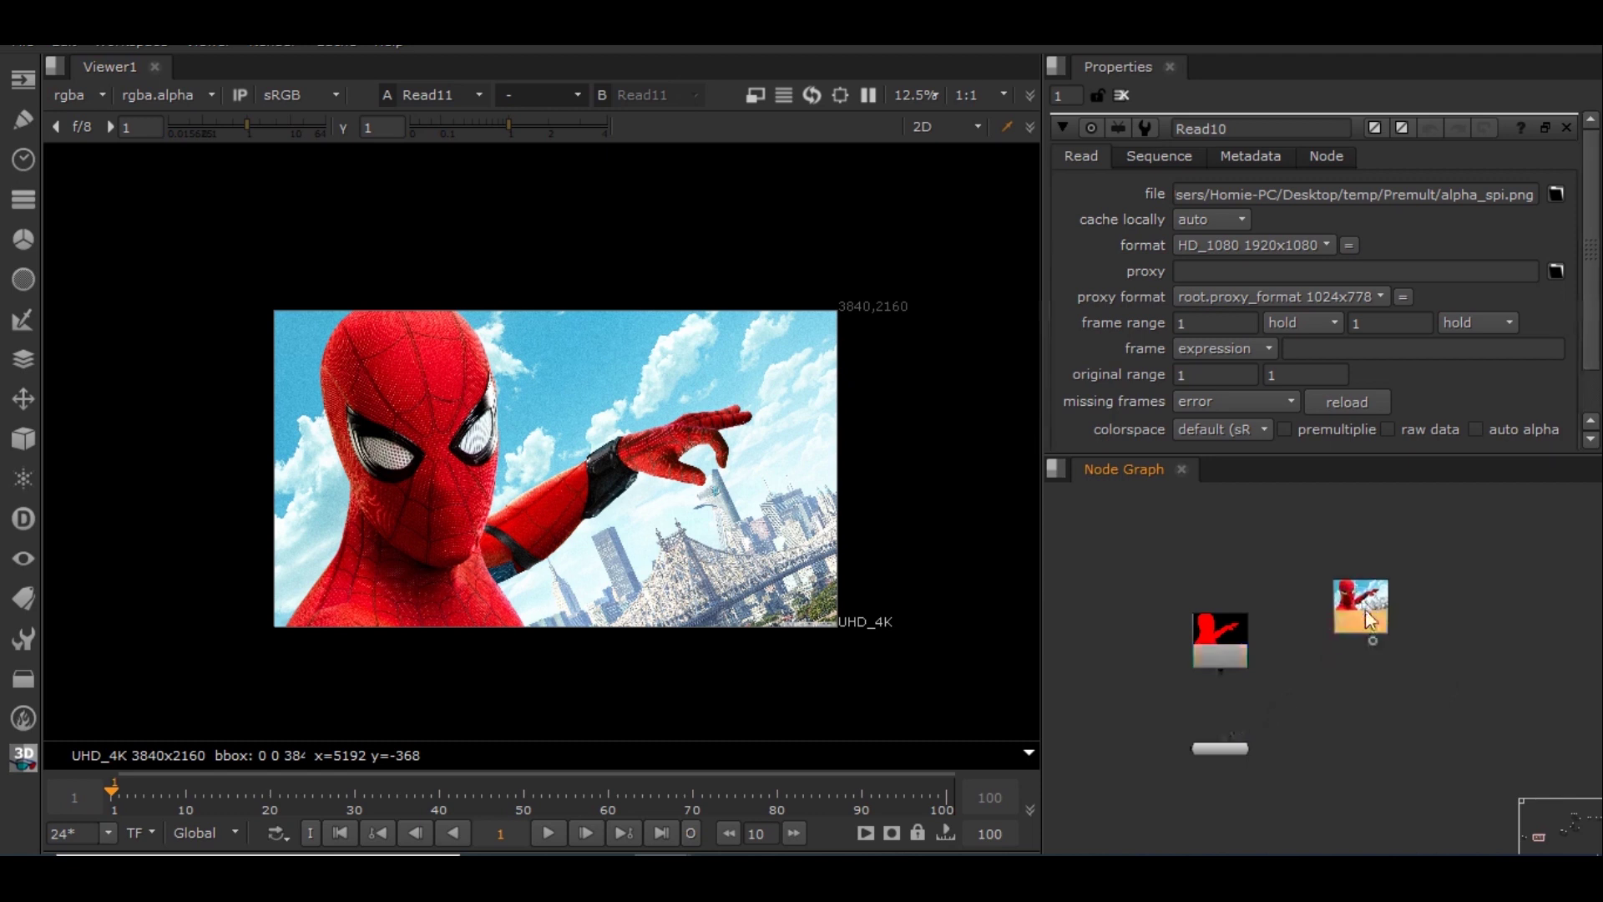
pyautogui.press('Tab')
pyautogui.write('reformat')
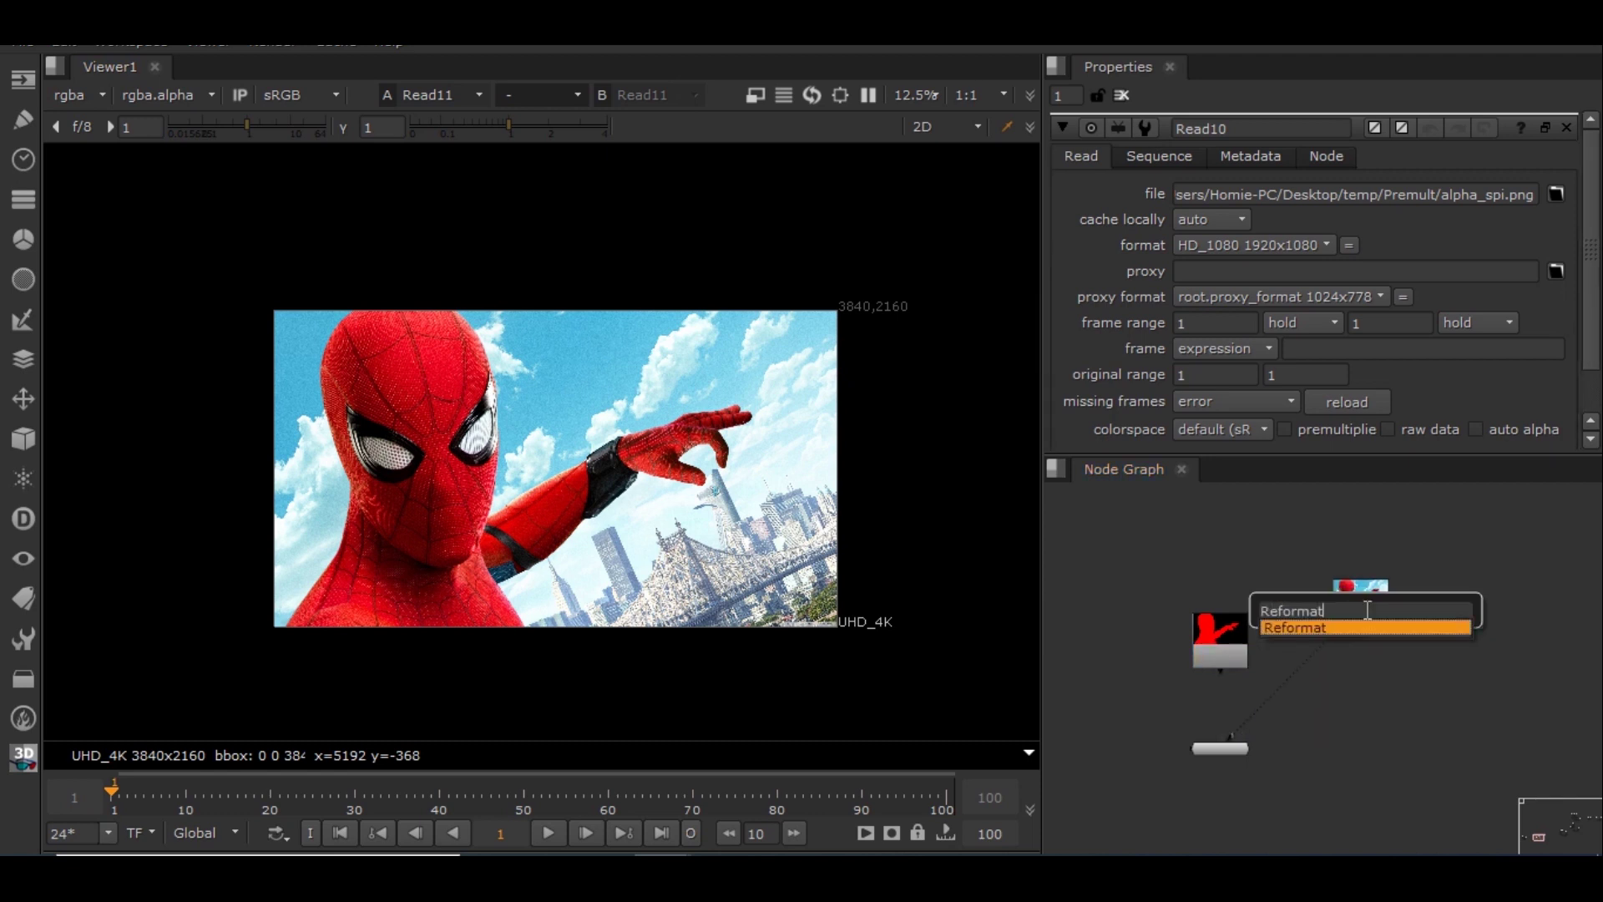
pyautogui.press('Return')
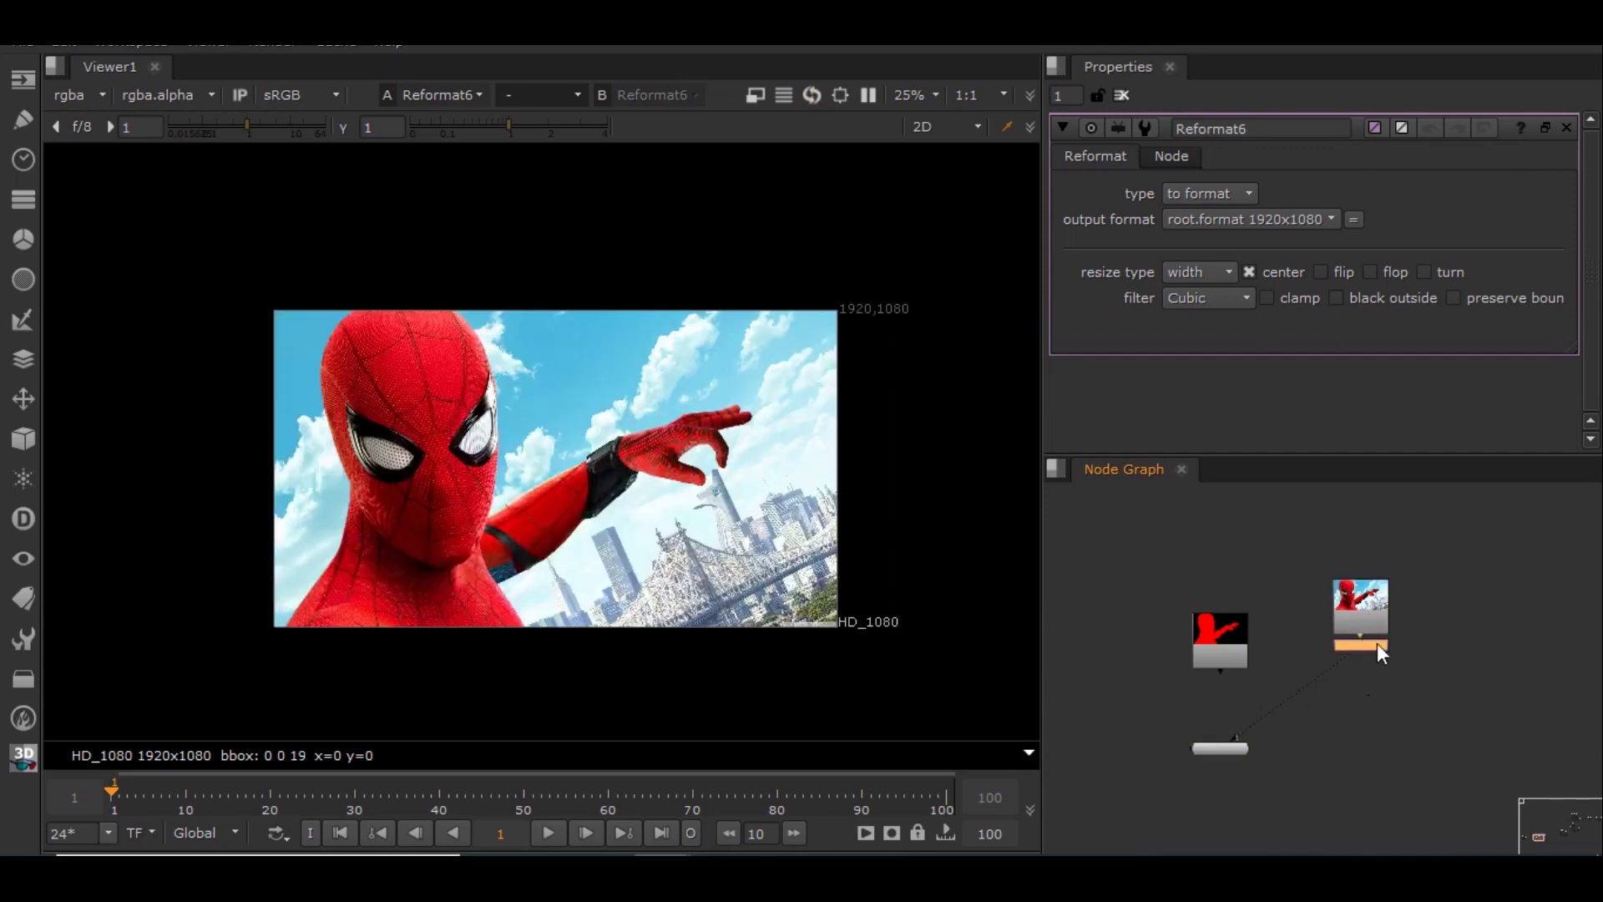
pyautogui.scroll(4, 1306, 705)
pyautogui.moveTo(1305, 705); pyautogui.dragTo(1341, 693, button='middle')
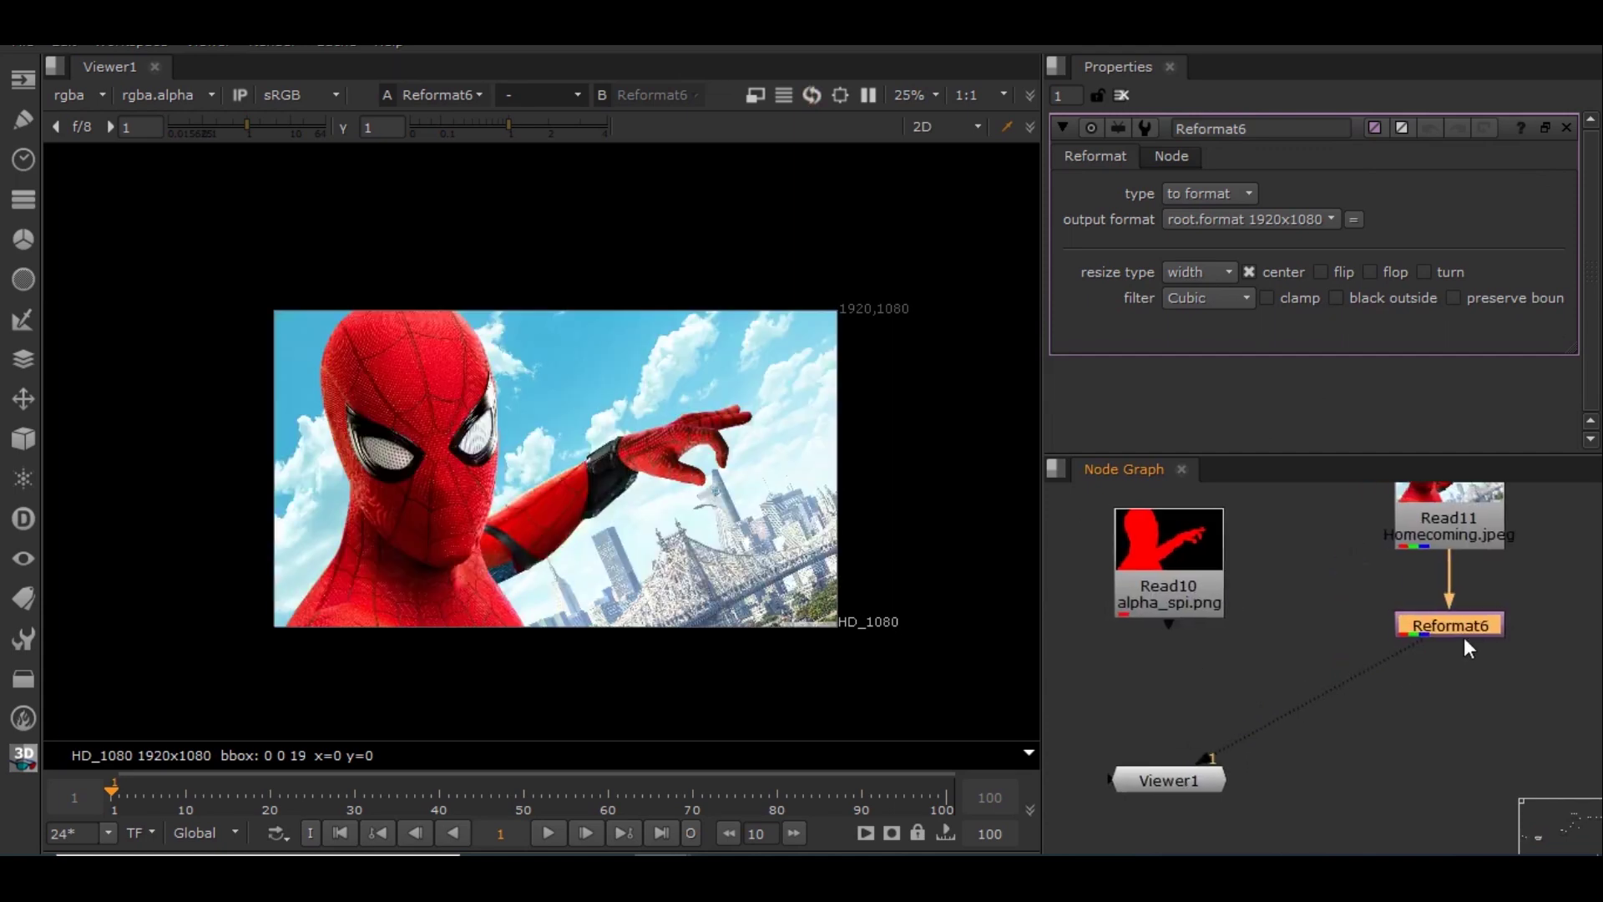
# Add a ShuffleCopy node to the tree
pyautogui.click(1441, 693)
pyautogui.press('Tab')
pyautogui.write('shuffle')
pyautogui.press('Down')
pyautogui.press('Return')
# Connect ShuffleCopy4 input 1 to the alpha Read10 and input 2 to Reformat6, aligning the nodes
pyautogui.moveTo(1440, 692); pyautogui.dragTo(1180, 725)
pyautogui.moveTo(1189, 789); pyautogui.dragTo(1388, 852)
pyautogui.moveTo(1159, 636); pyautogui.dragTo(1181, 516)
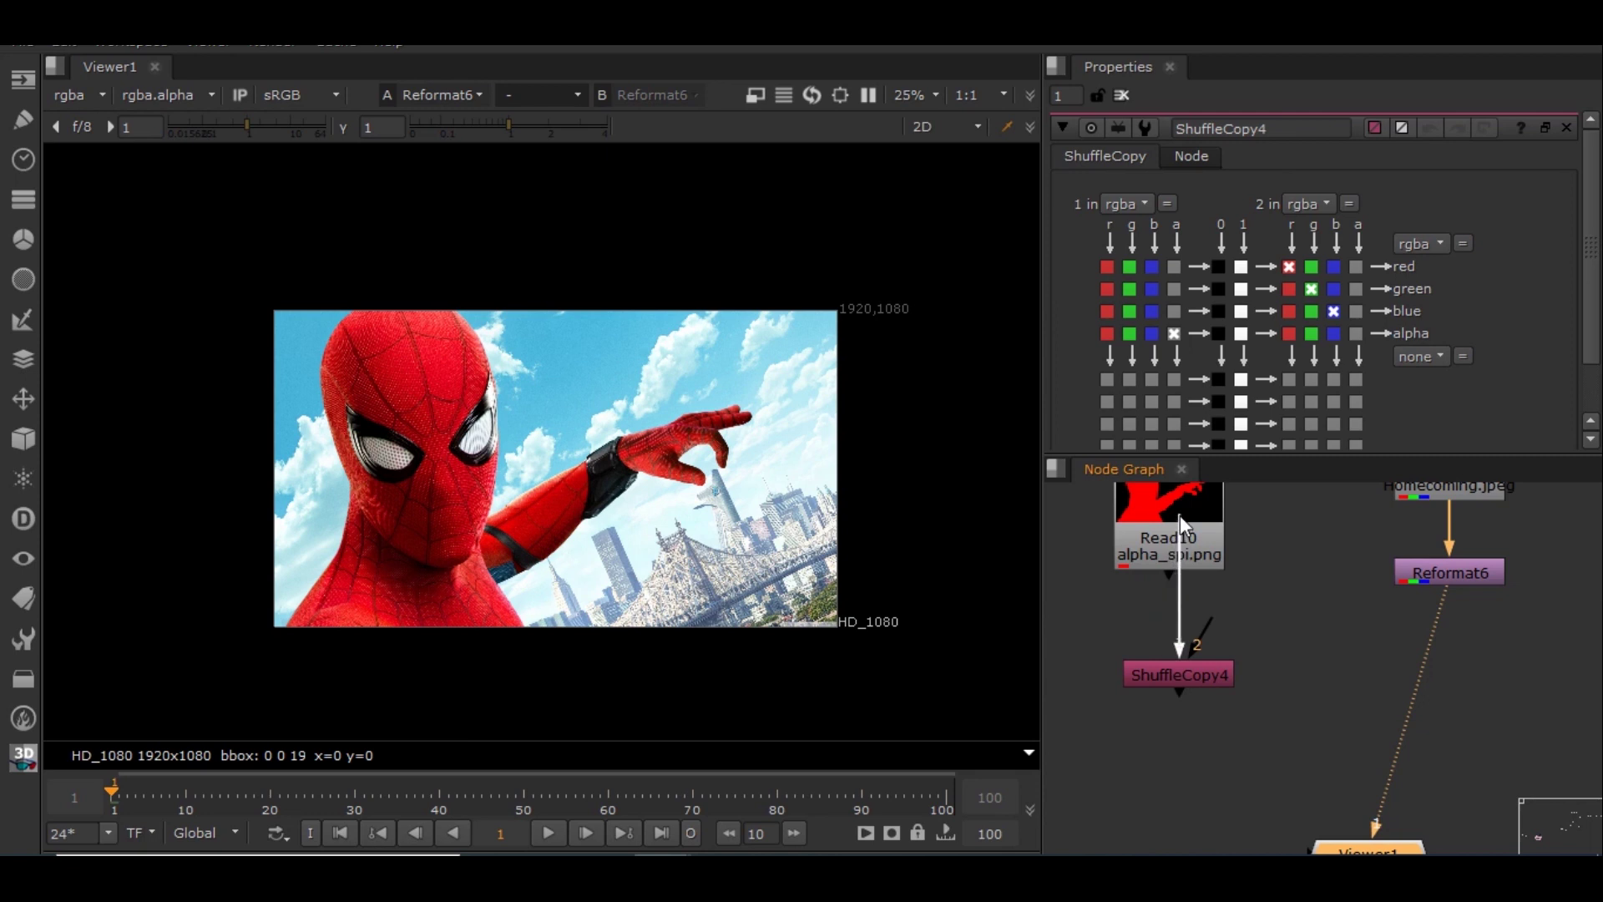
pyautogui.moveTo(1198, 675); pyautogui.dragTo(1241, 702)
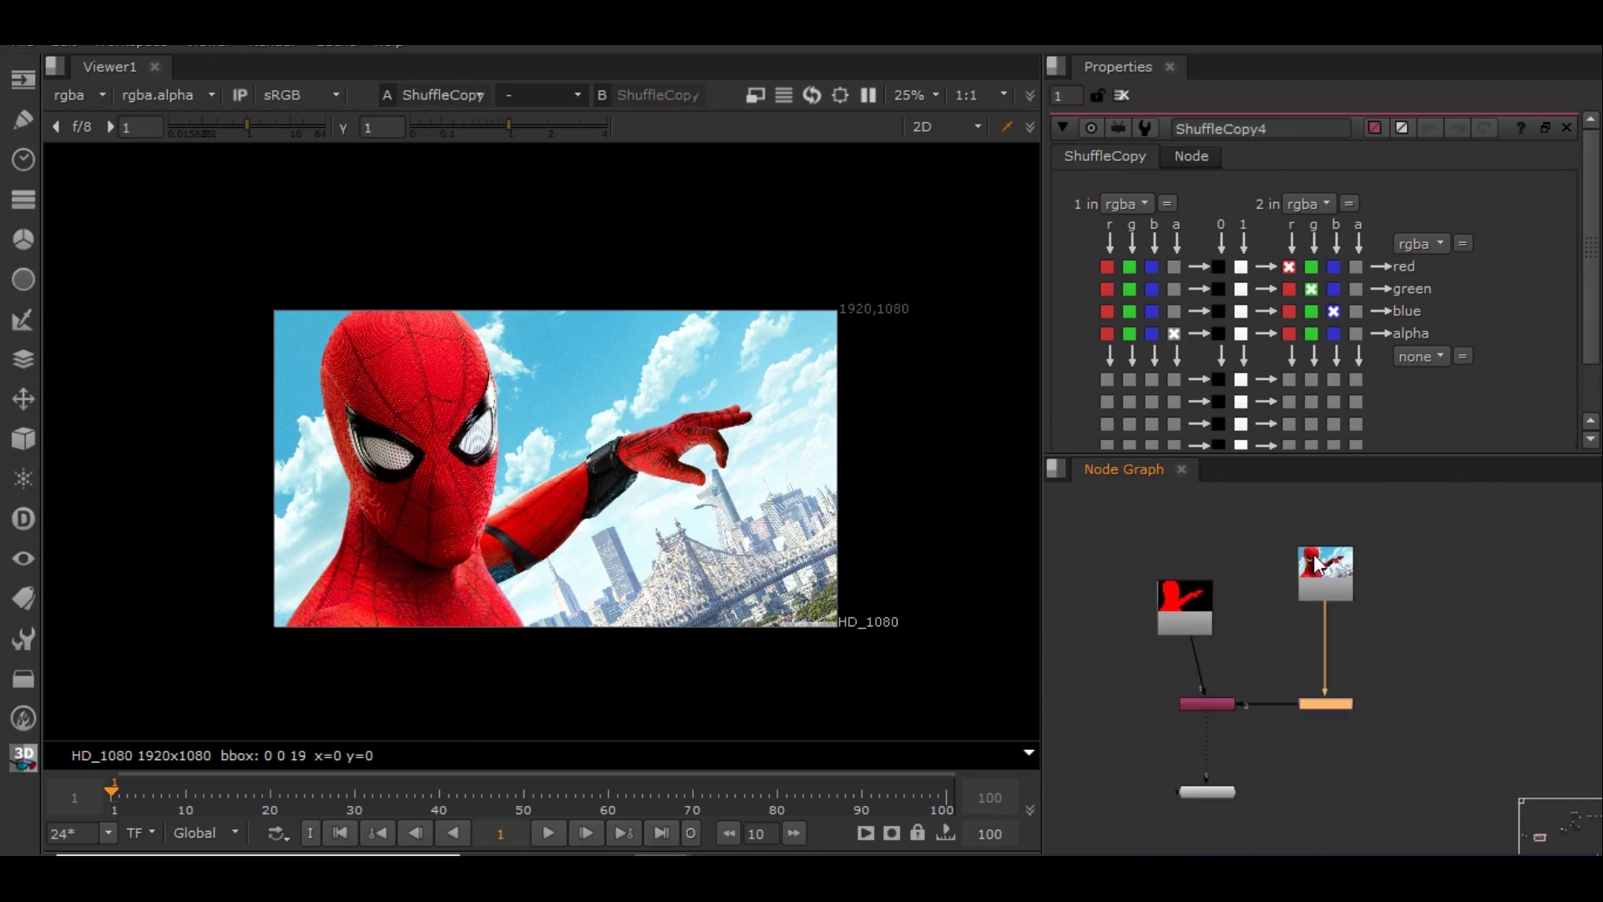
pyautogui.moveTo(1319, 600); pyautogui.dragTo(1318, 603)
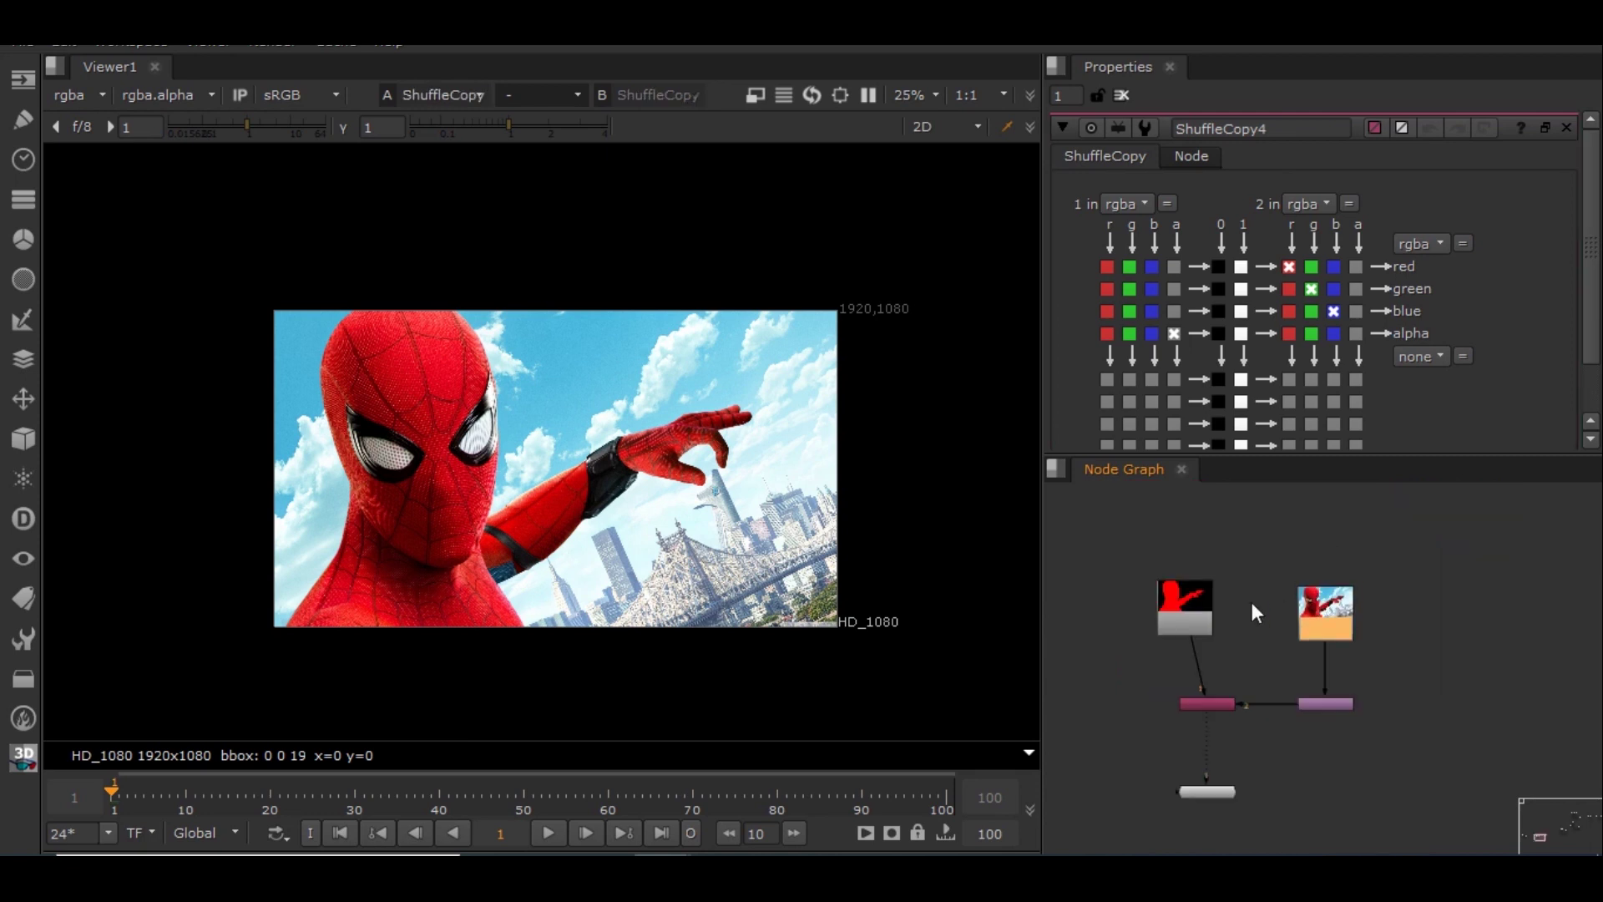
pyautogui.moveTo(1208, 600); pyautogui.dragTo(1236, 602)
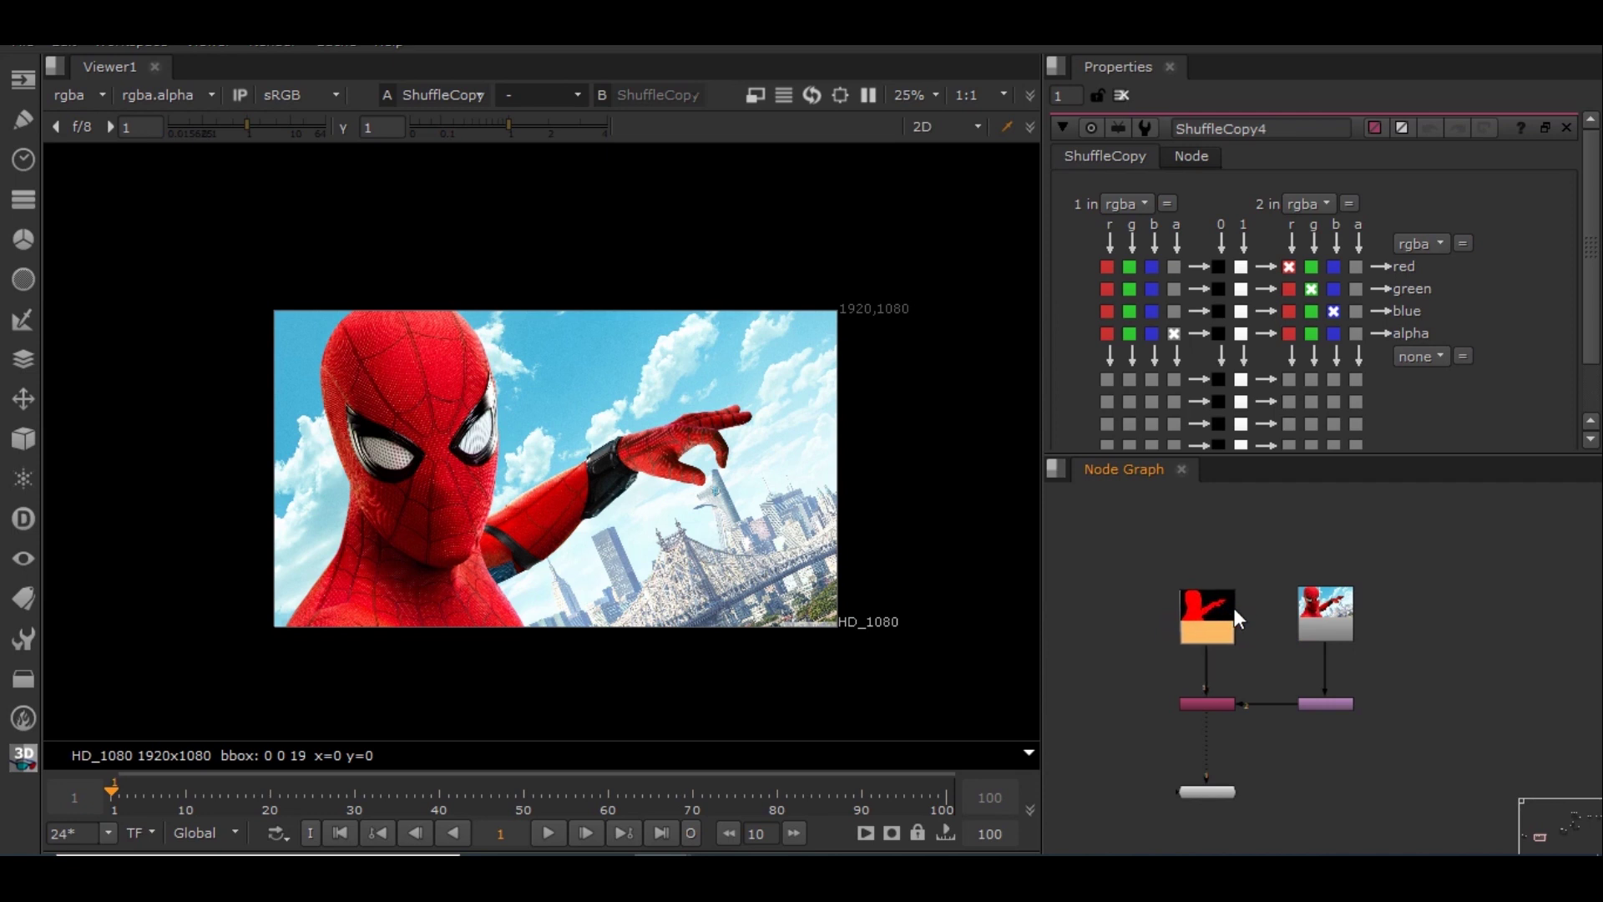
pyautogui.scroll(4, 1266, 687)
pyautogui.moveTo(1265, 740); pyautogui.dragTo(1271, 817)
# Set ShuffleCopy4's output alpha to input 1's red channel and frame everything in view
pyautogui.click(1257, 582)
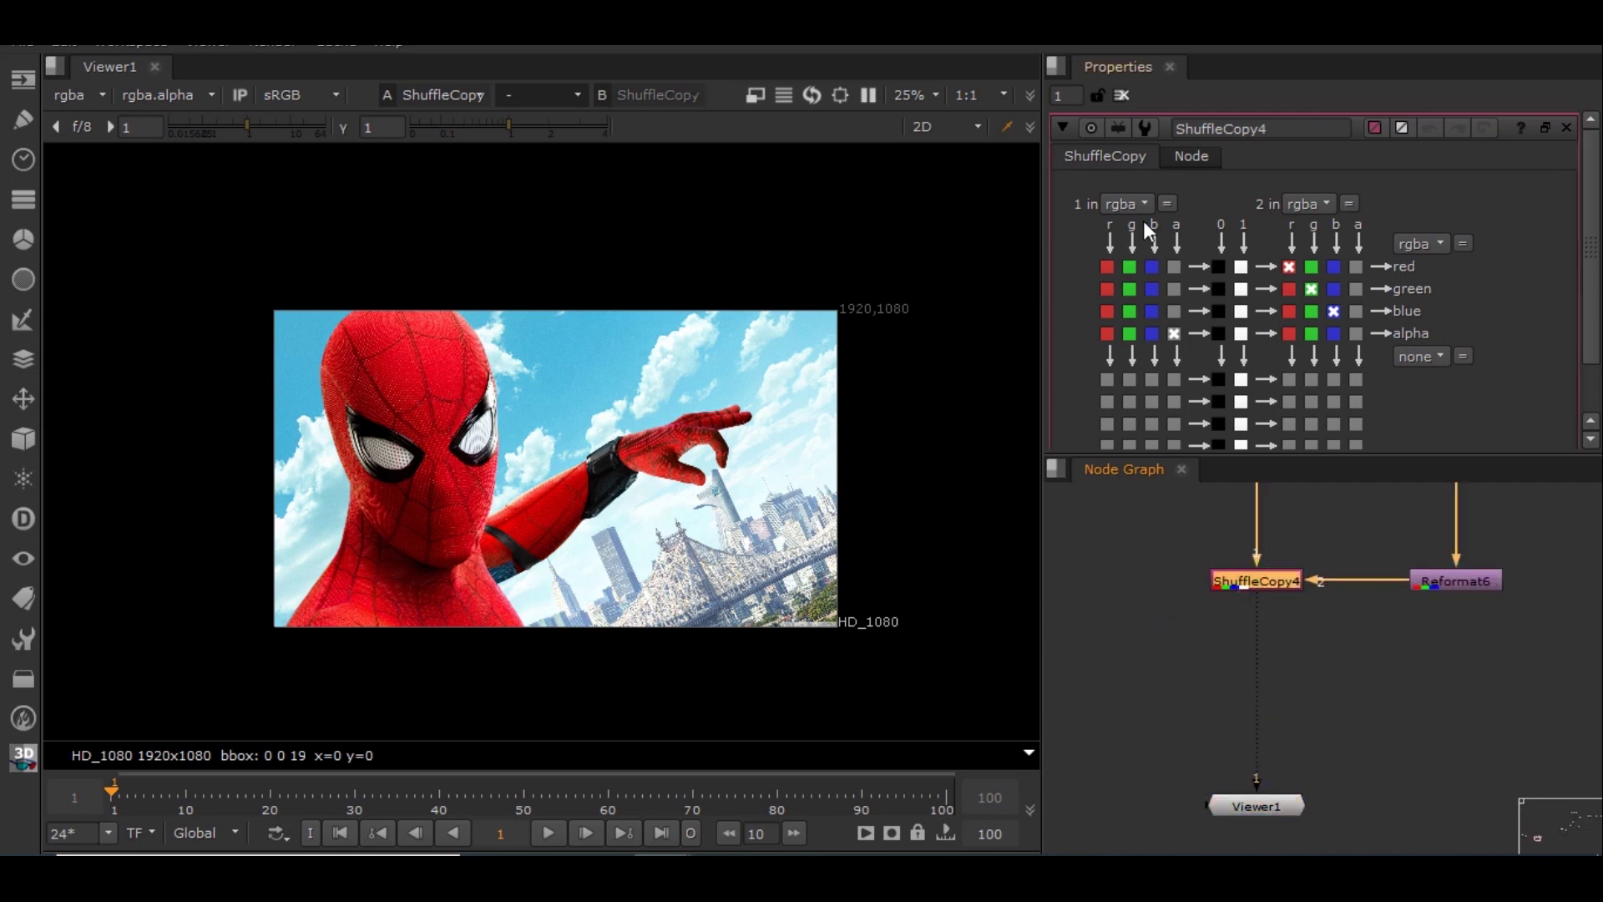
pyautogui.moveTo(1329, 560); pyautogui.dragTo(1330, 689, button='middle')
pyautogui.scroll(5, 1262, 625)
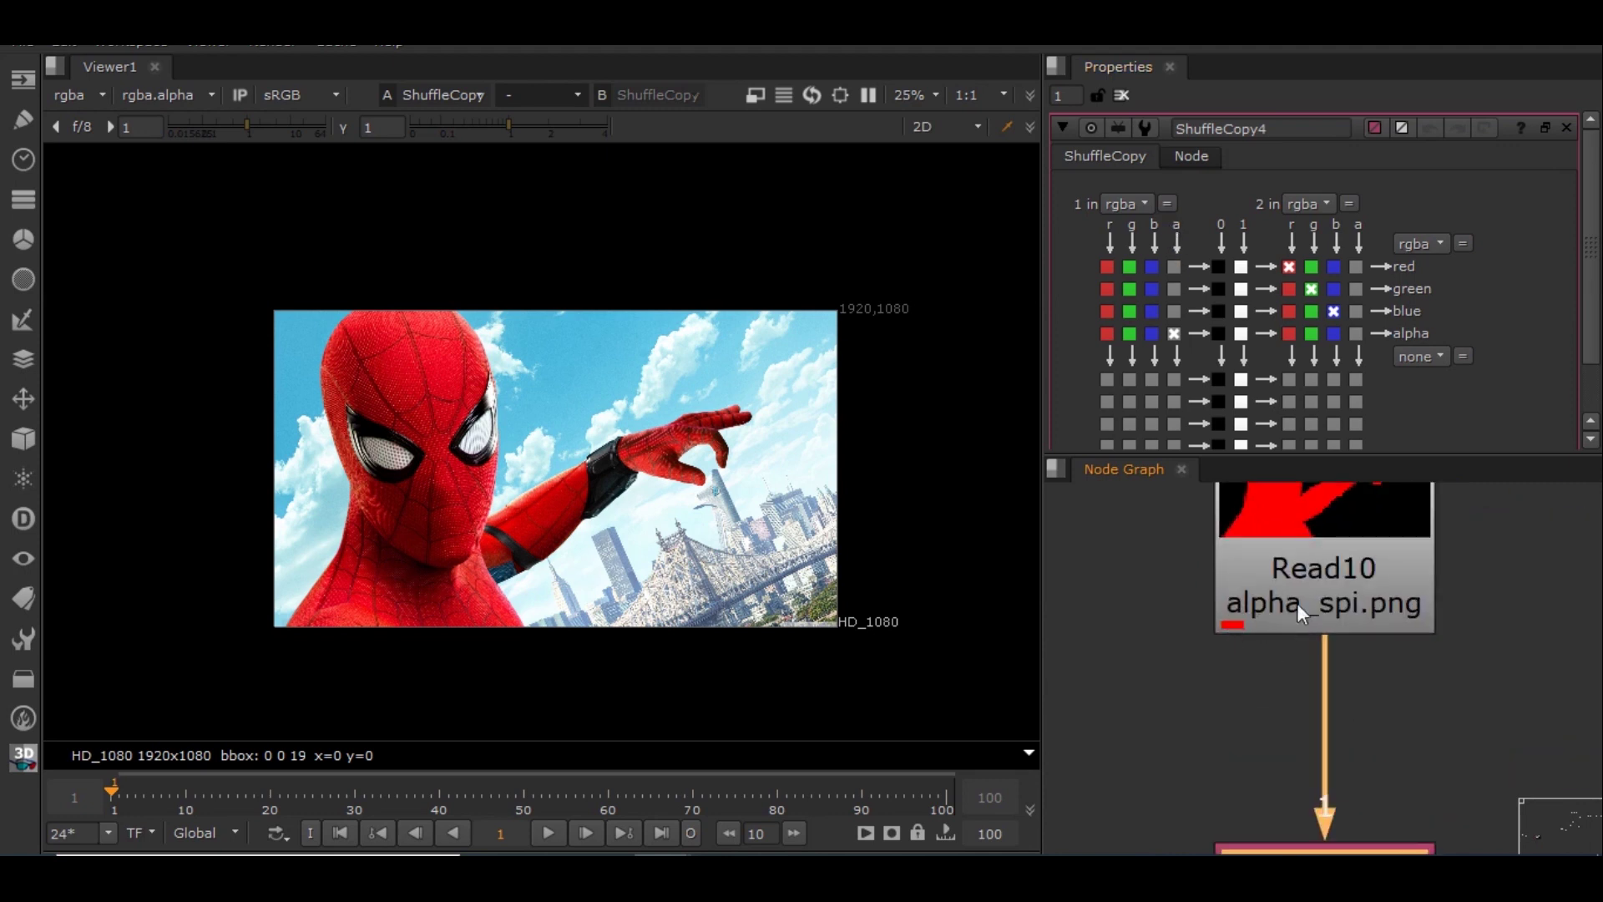
pyautogui.click(1109, 331)
pyautogui.press('f')
pyautogui.press('f')
pyautogui.click(1431, 717)
pyautogui.scroll(-2, 1432, 718)
pyautogui.press('Tab')
# Add a Merge node and a Constant coloured pure green (0, 1, 0)
pyautogui.write('me')
pyautogui.press('Return')
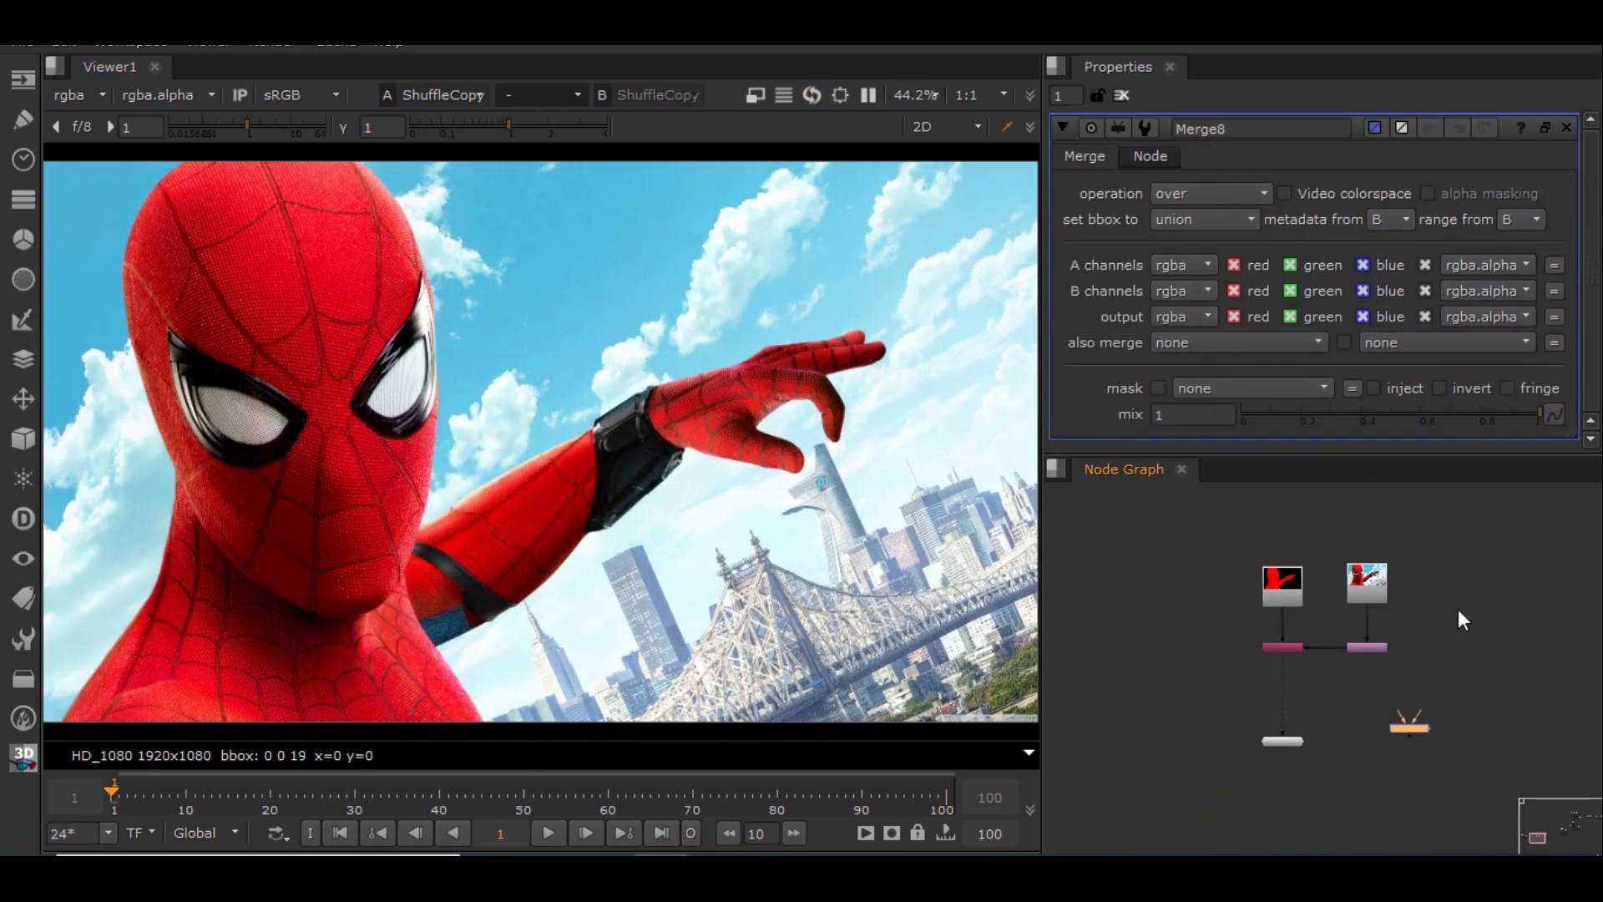
pyautogui.press('Tab')
pyautogui.write('const')
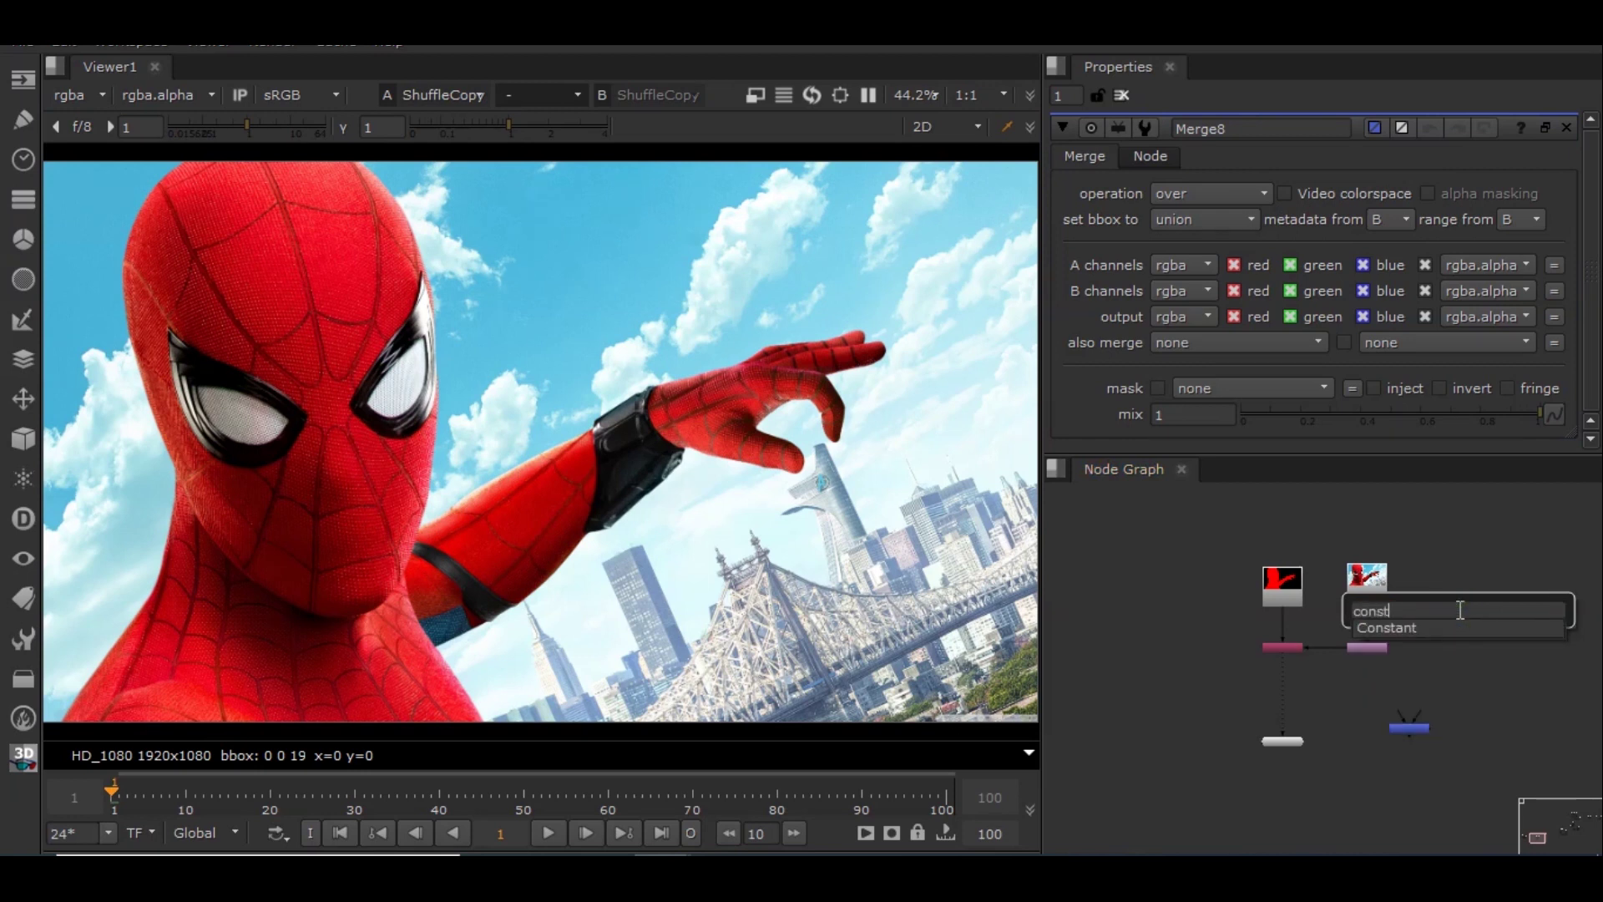
pyautogui.press('Return')
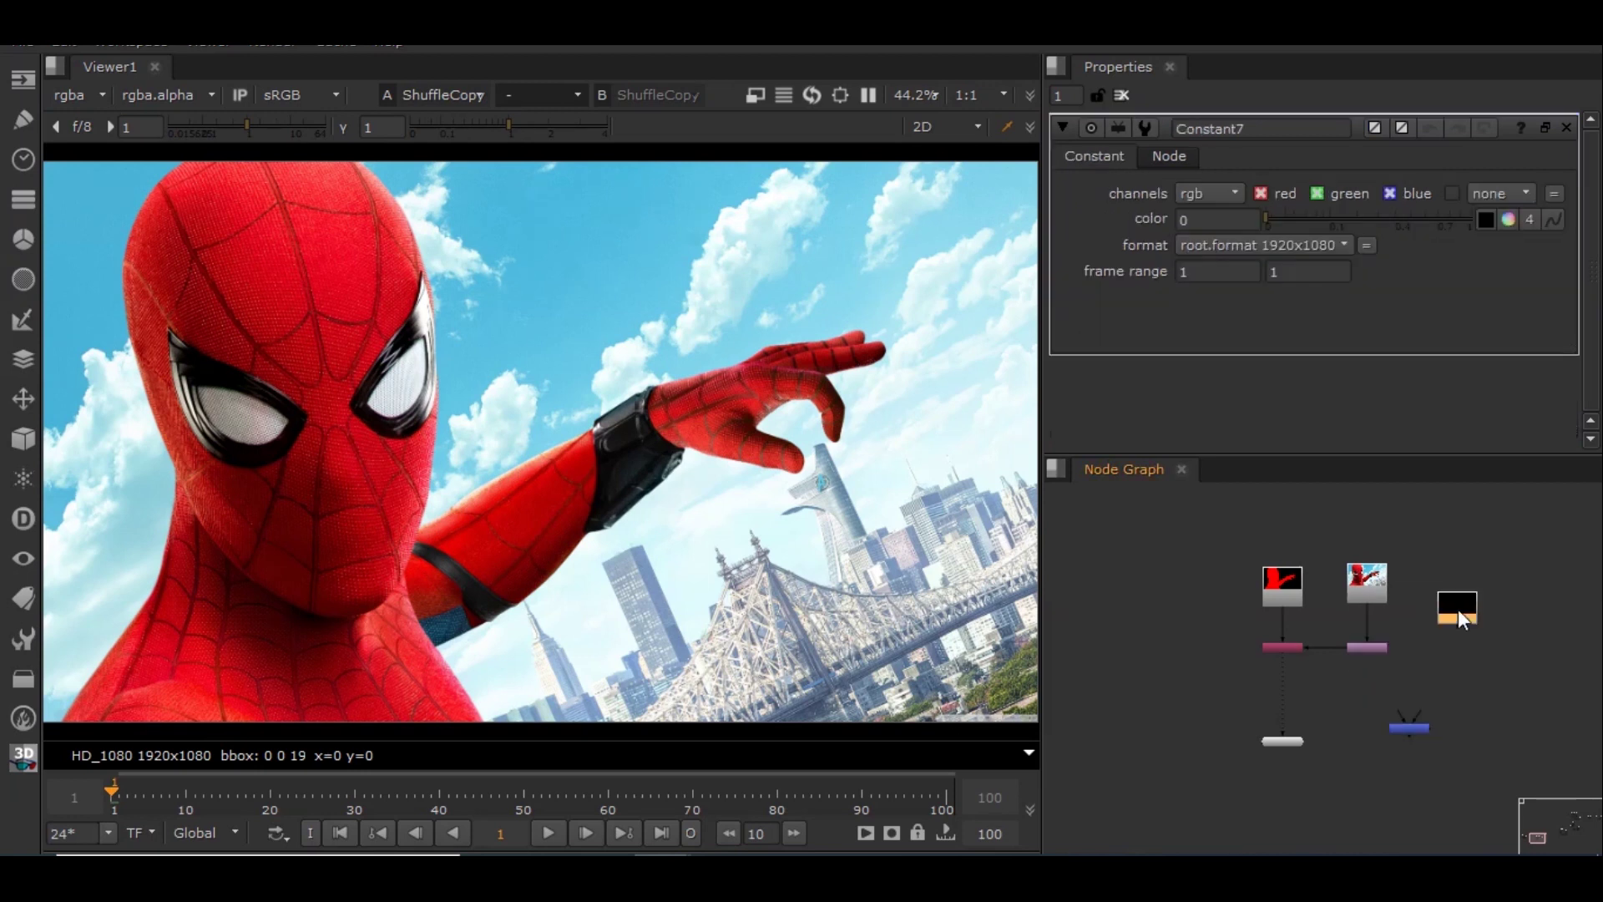
pyautogui.click(1503, 220)
pyautogui.moveTo(1390, 274); pyautogui.dragTo(1472, 275)
pyautogui.scroll(3, 1362, 769)
pyautogui.scroll(-5, 1451, 765)
# Place the green Constant beside the Merge as its B input, with ShuffleCopy4 into A
pyautogui.moveTo(1515, 635); pyautogui.dragTo(1508, 704)
pyautogui.moveTo(1432, 793); pyautogui.dragTo(1511, 693)
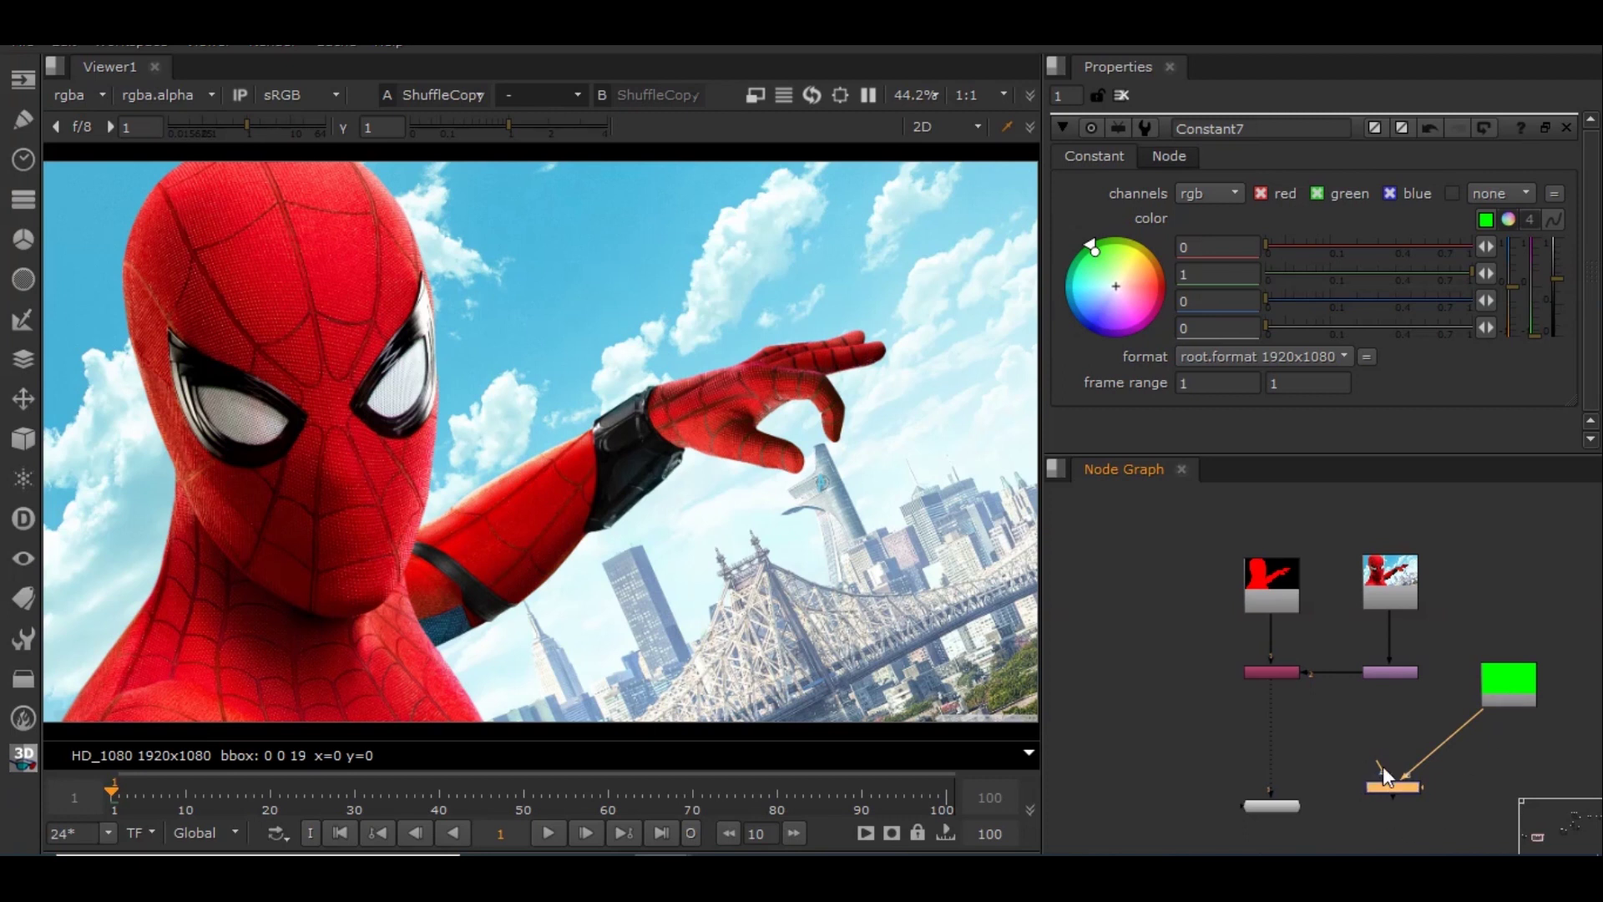
pyautogui.moveTo(1310, 713); pyautogui.dragTo(1278, 676)
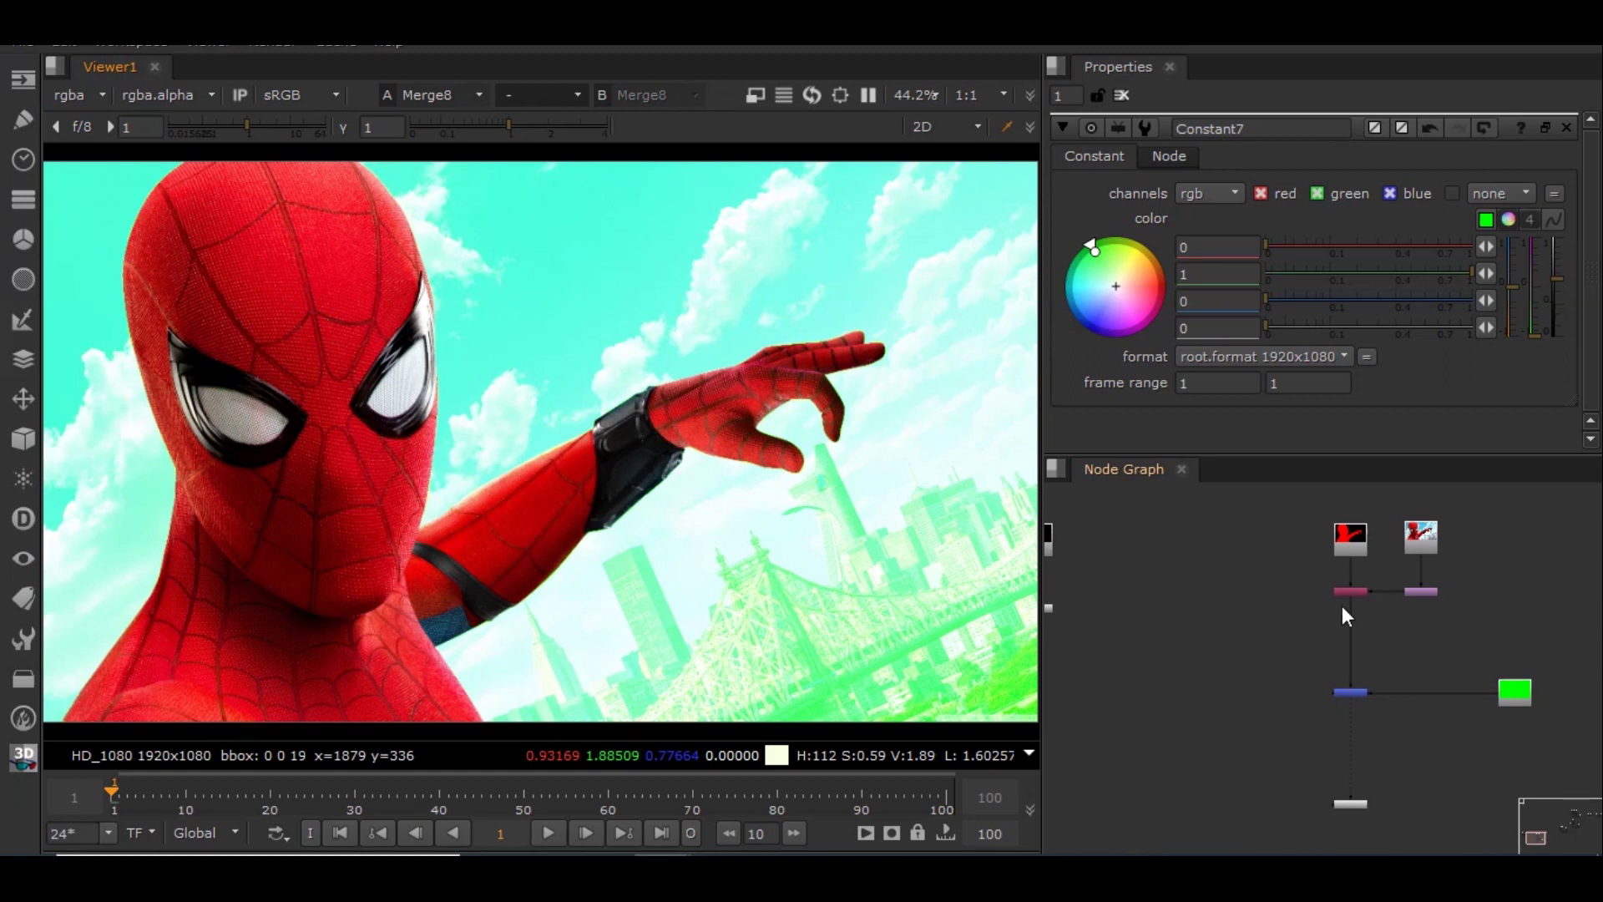
pyautogui.scroll(4, 1533, 695)
pyautogui.click(1496, 681)
pyautogui.moveTo(1496, 691); pyautogui.dragTo(1394, 771, button='middle')
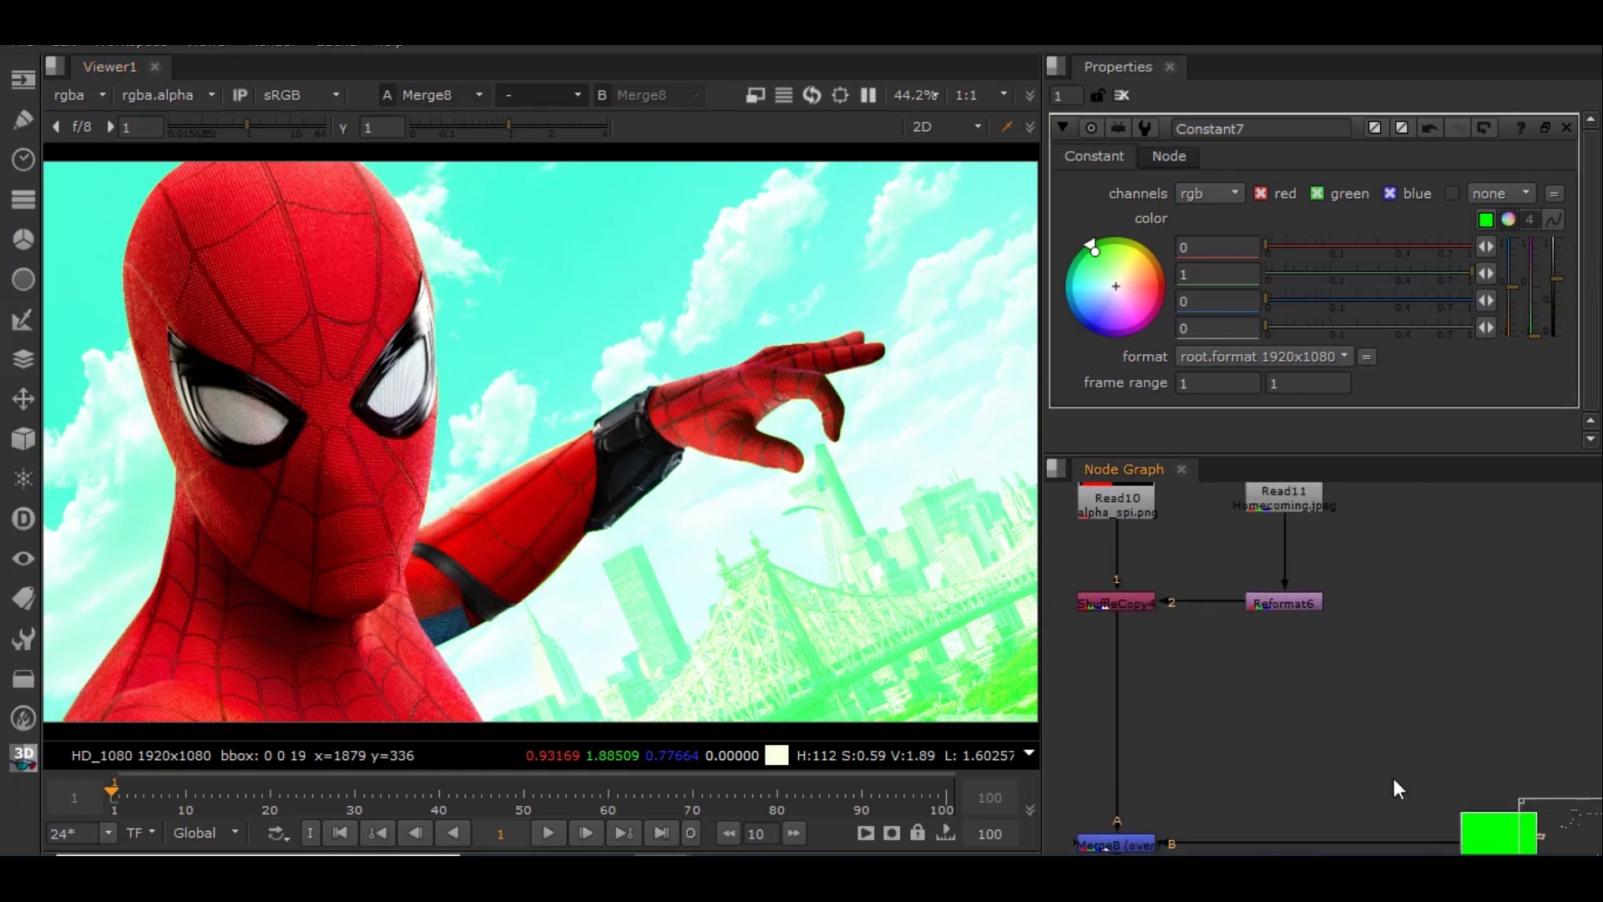
# Refit the image in the viewer and re-center the node tree around Merge8
pyautogui.click(1315, 492)
pyautogui.scroll(5, 856, 547)
pyautogui.press('f')
pyautogui.scroll(-3, 1241, 693)
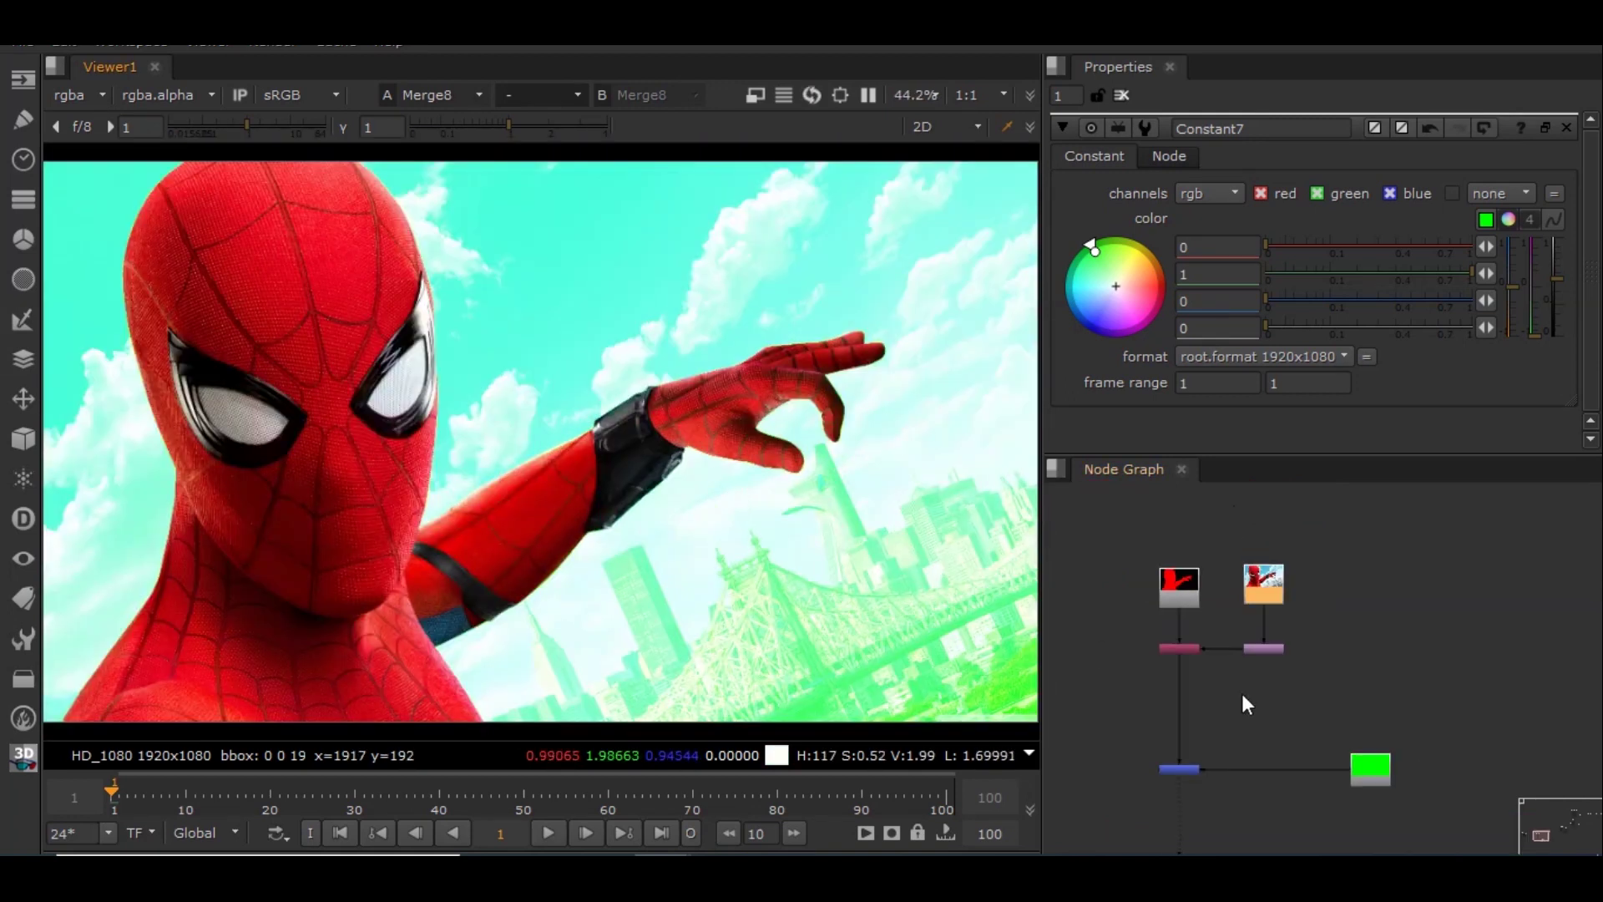
pyautogui.moveTo(1243, 690); pyautogui.dragTo(1322, 632, button='middle')
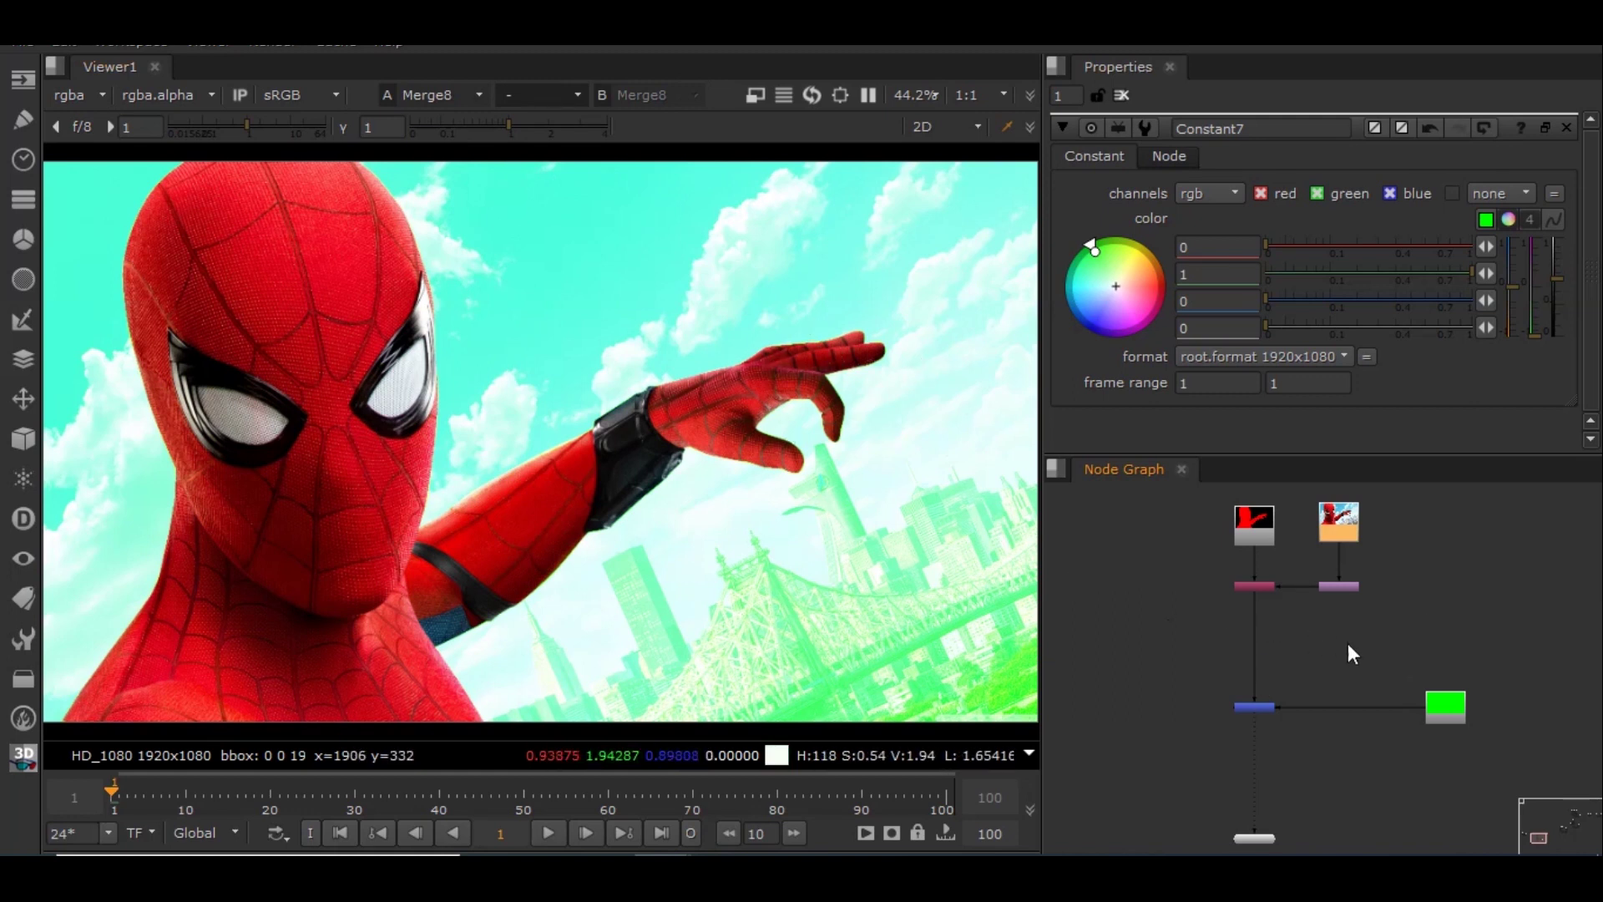
pyautogui.click(1256, 708)
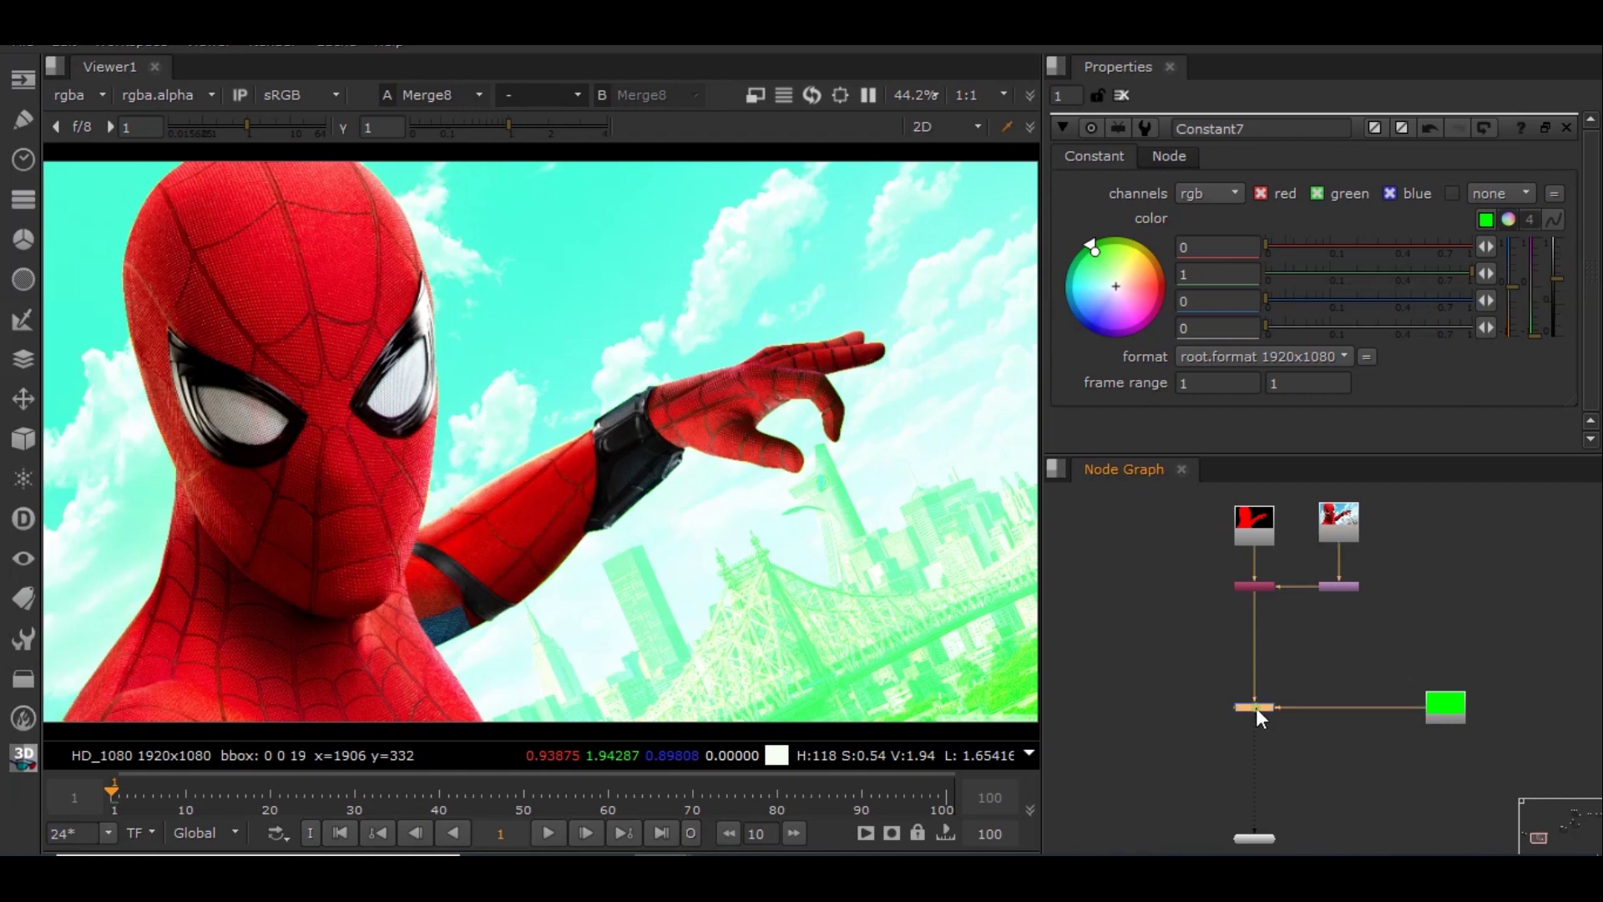
# Switch Merge8's operation to matte for comparison, then set it back to over
pyautogui.doubleClick(1257, 709)
pyautogui.click(1205, 192)
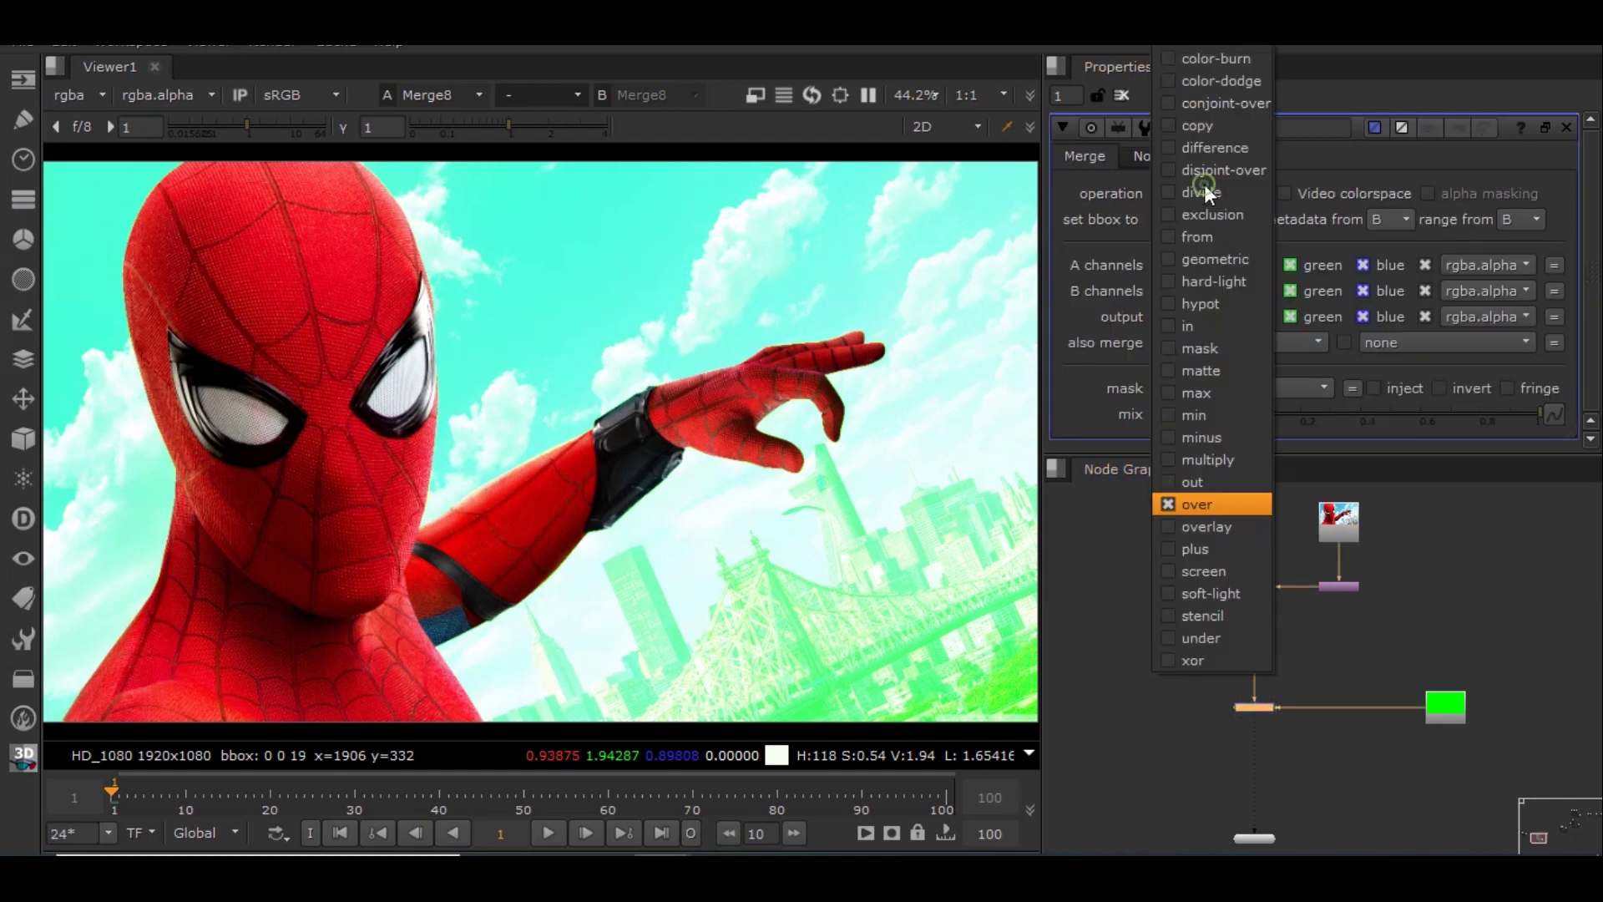
pyautogui.click(1228, 379)
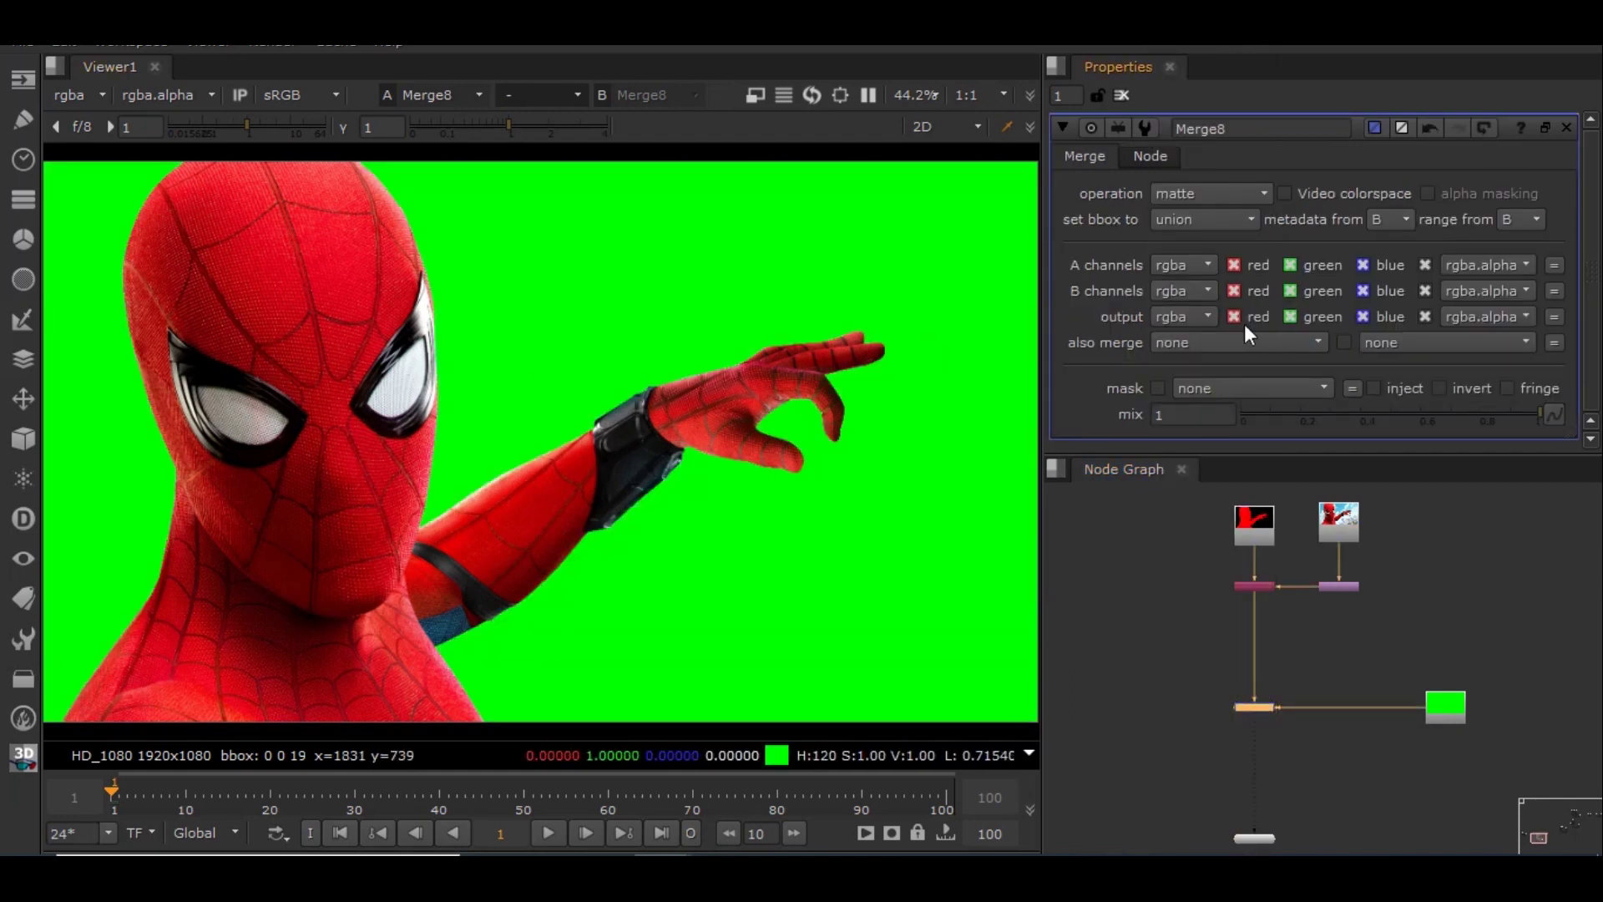
pyautogui.click(1214, 199)
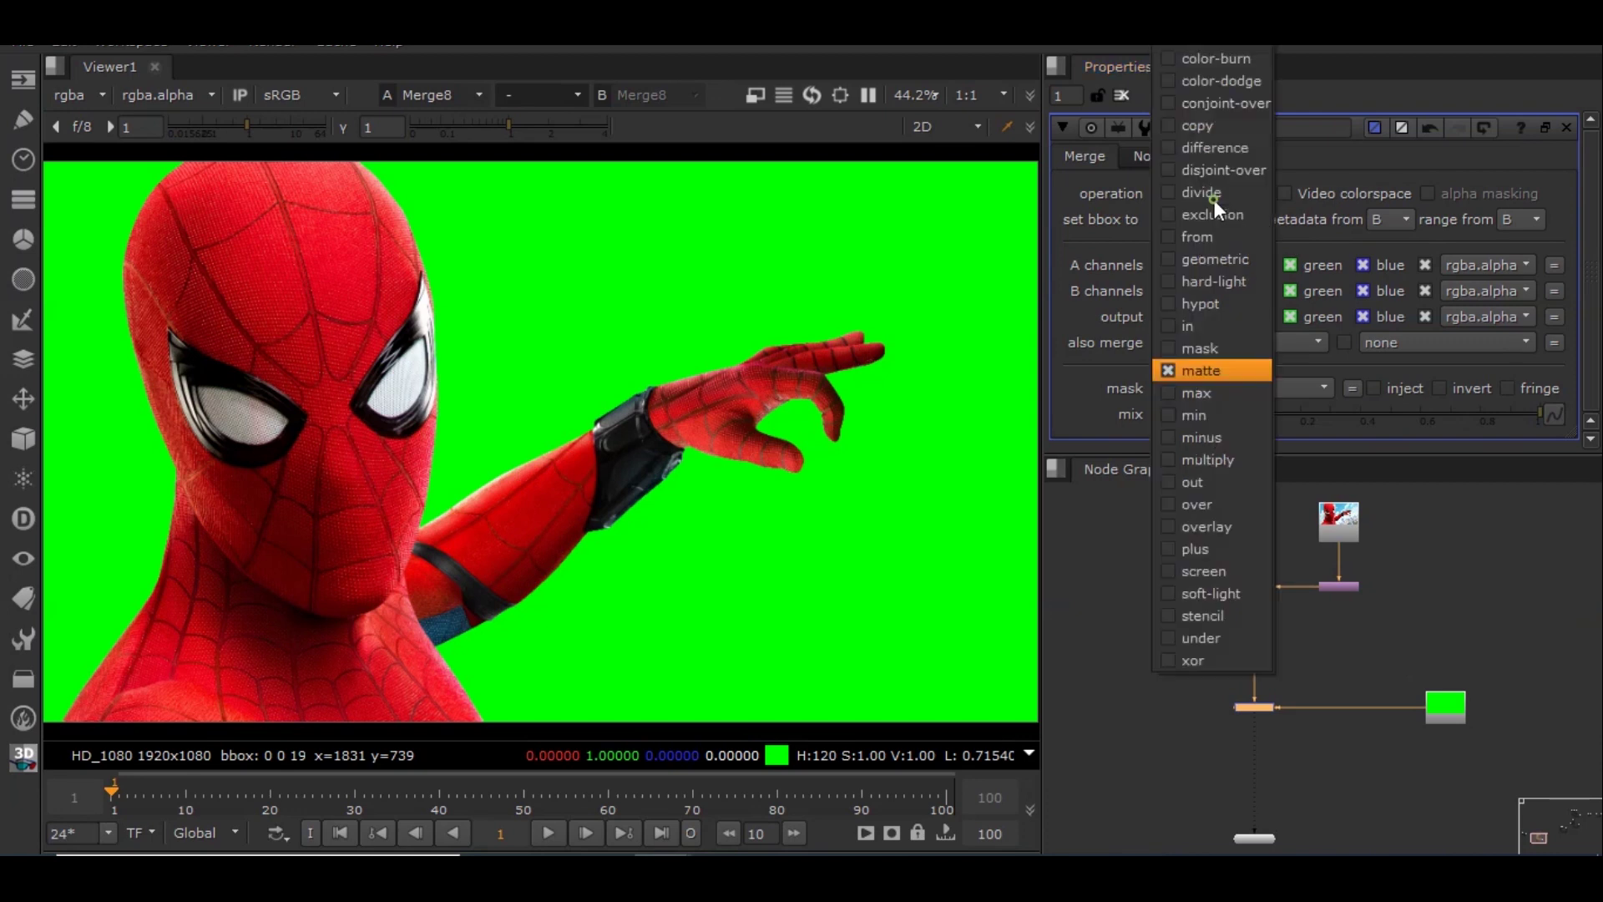
pyautogui.click(1229, 502)
pyautogui.scroll(5, 1243, 603)
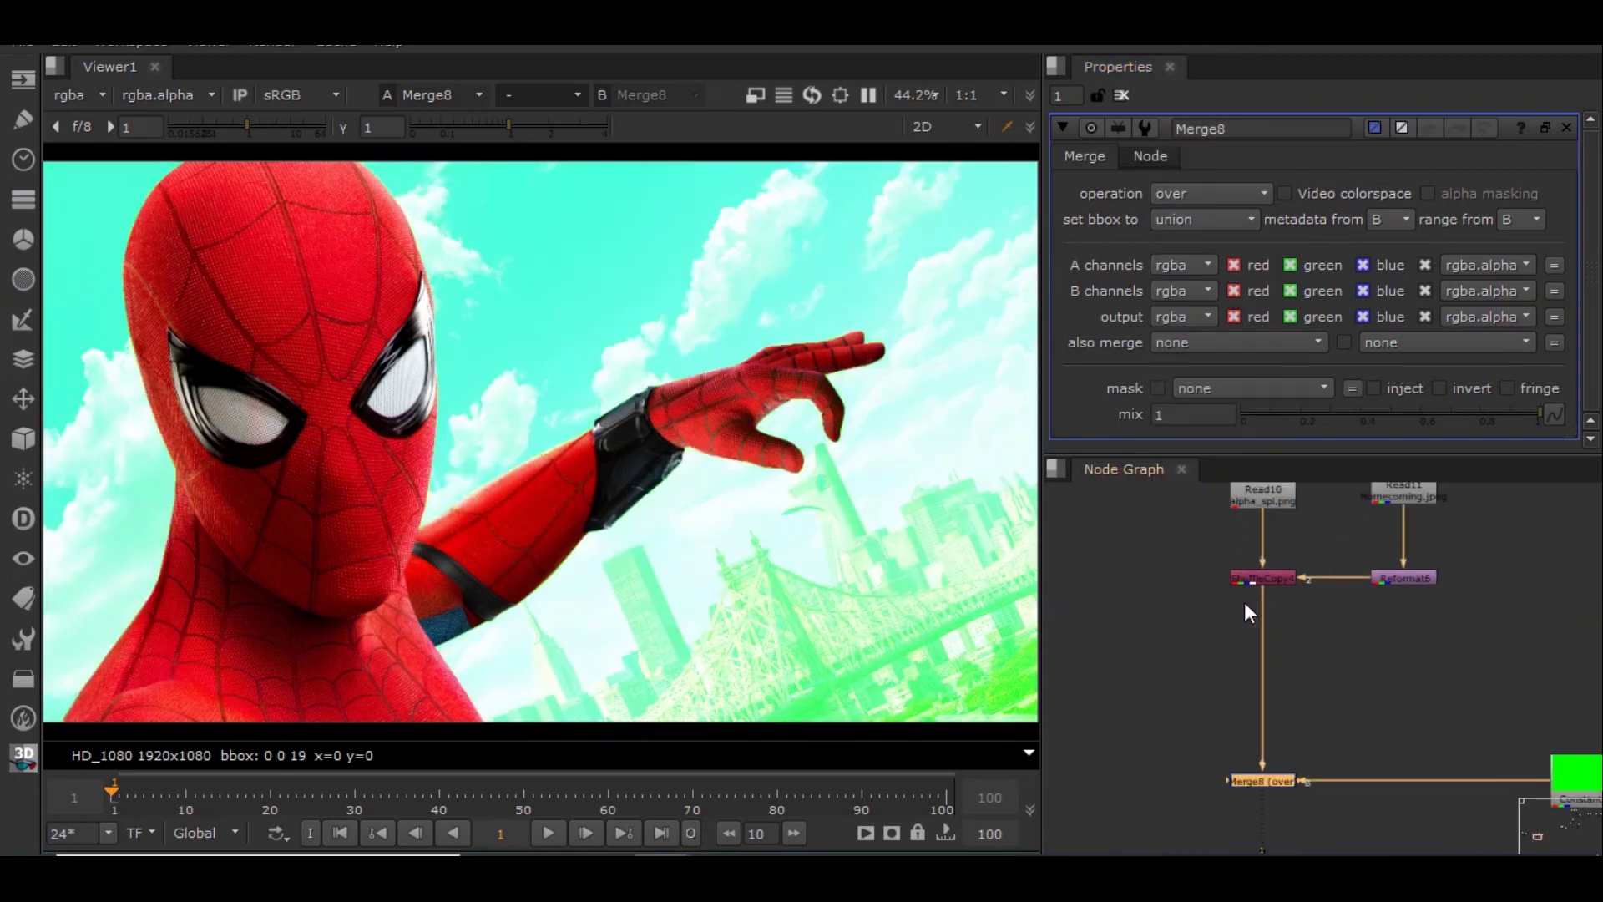
pyautogui.click(1291, 571)
pyautogui.press('Tab')
# Insert a Premult5 node right below ShuffleCopy4, ahead of Merge8
pyautogui.write('Premult')
pyautogui.press('Return')
pyautogui.moveTo(1290, 576); pyautogui.dragTo(1294, 630)
pyautogui.scroll(-3, 1405, 663)
pyautogui.scroll(6, 1372, 664)
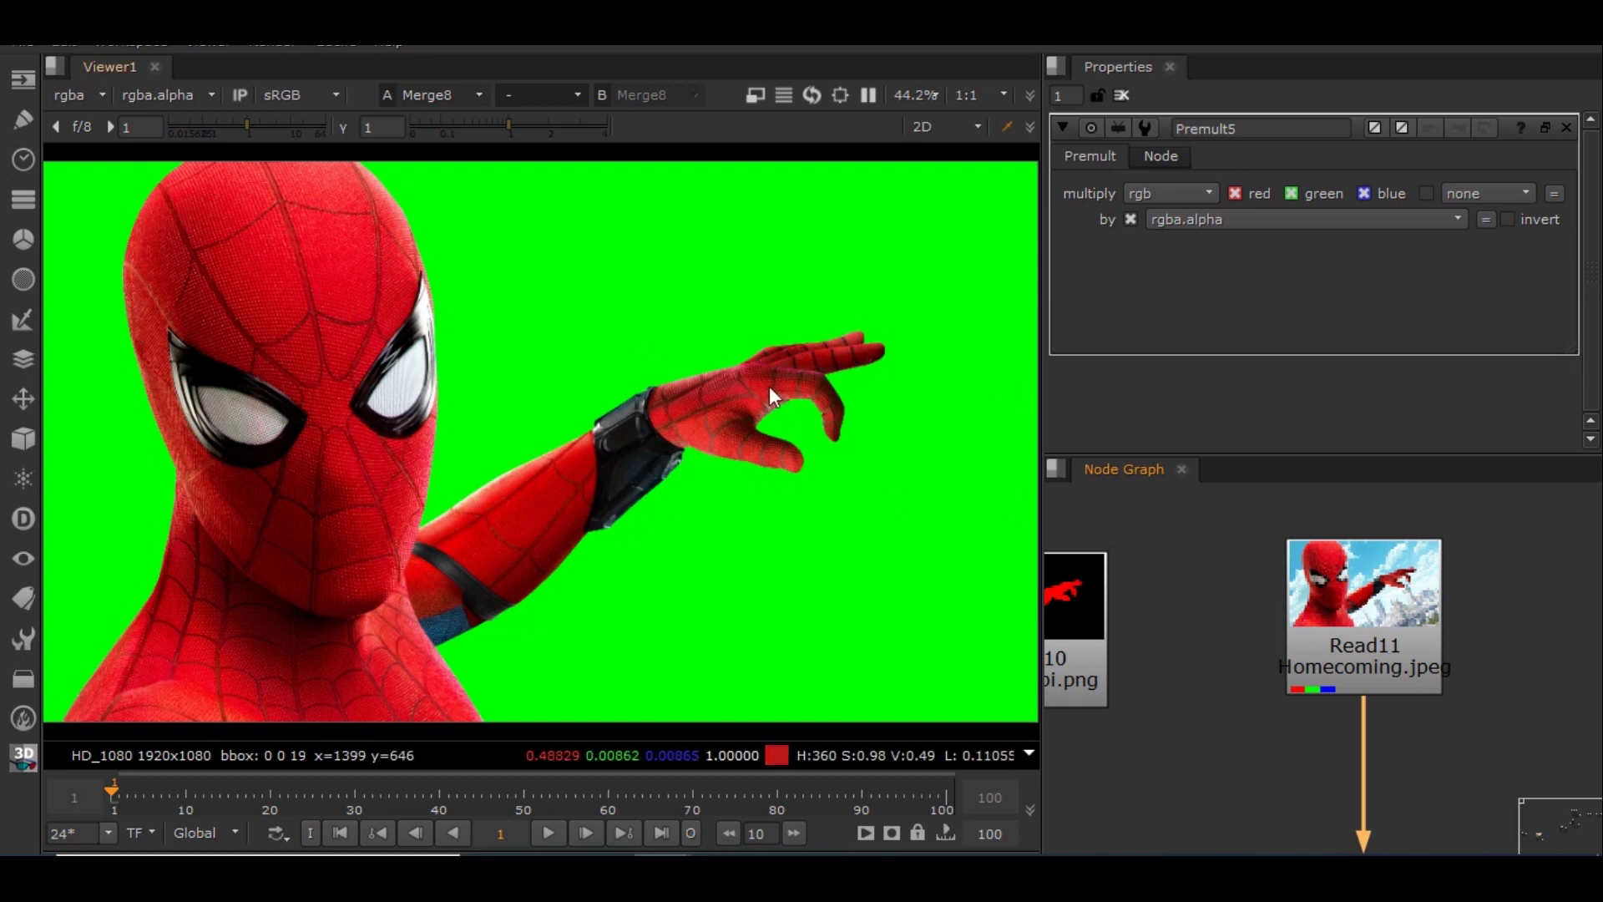
pyautogui.scroll(-6, 1302, 718)
pyautogui.moveTo(1303, 718); pyautogui.dragTo(1304, 672, button='middle')
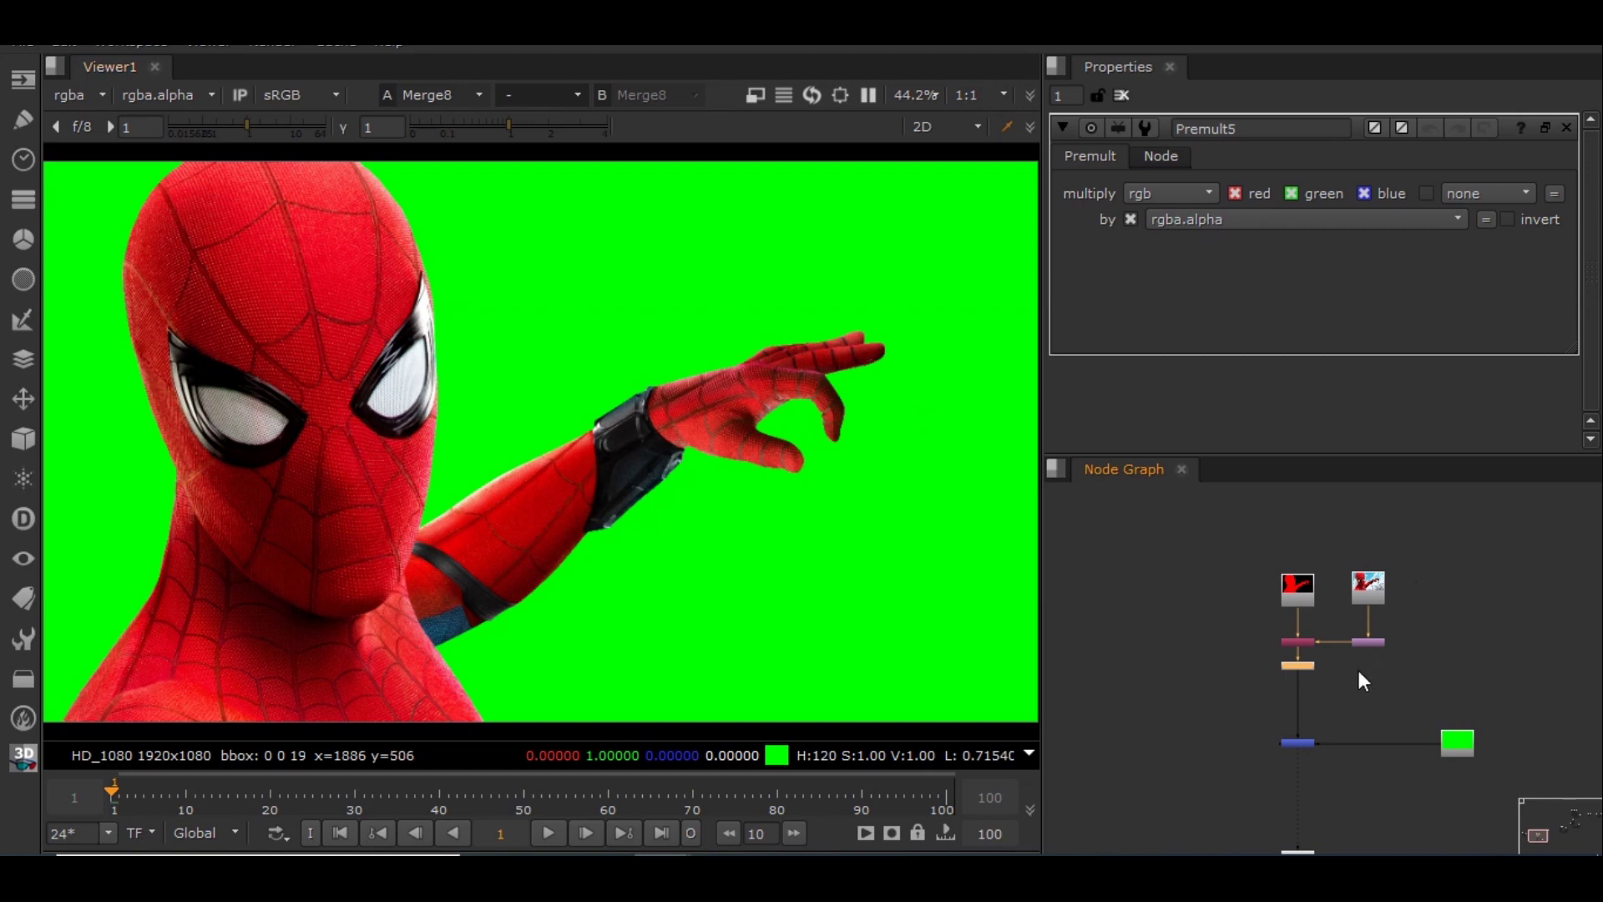
pyautogui.scroll(4, 1343, 678)
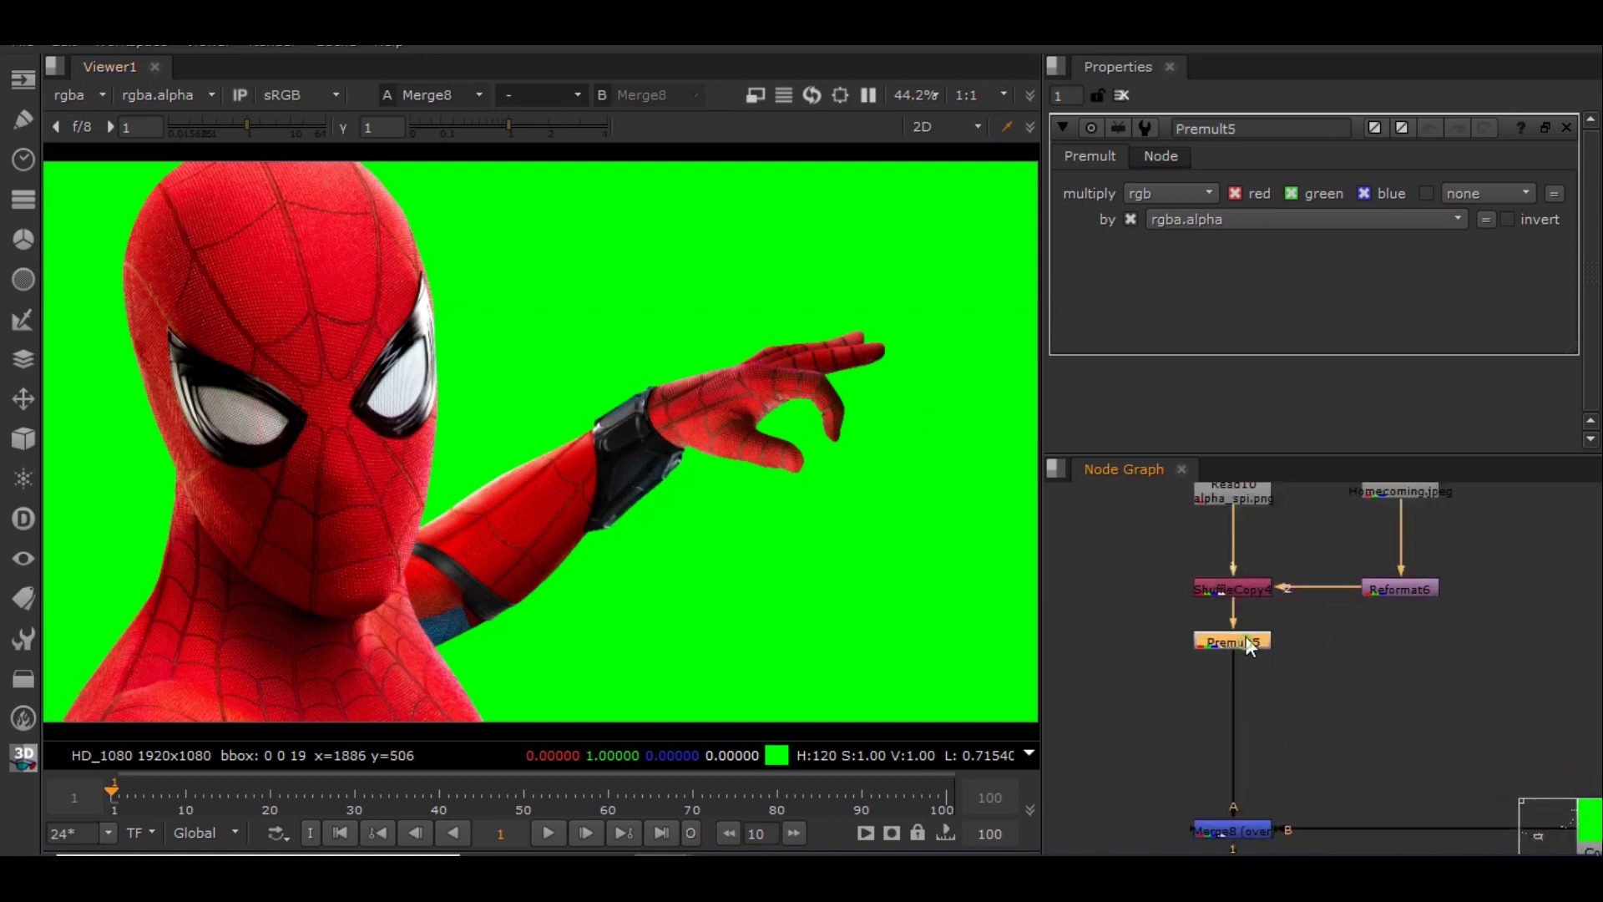
pyautogui.press('Tab')
# Add a Grade node (Grade2) after Premult5 and place it below Premult5
pyautogui.write('Grid')
pyautogui.press('Down')
pyautogui.press('Return')
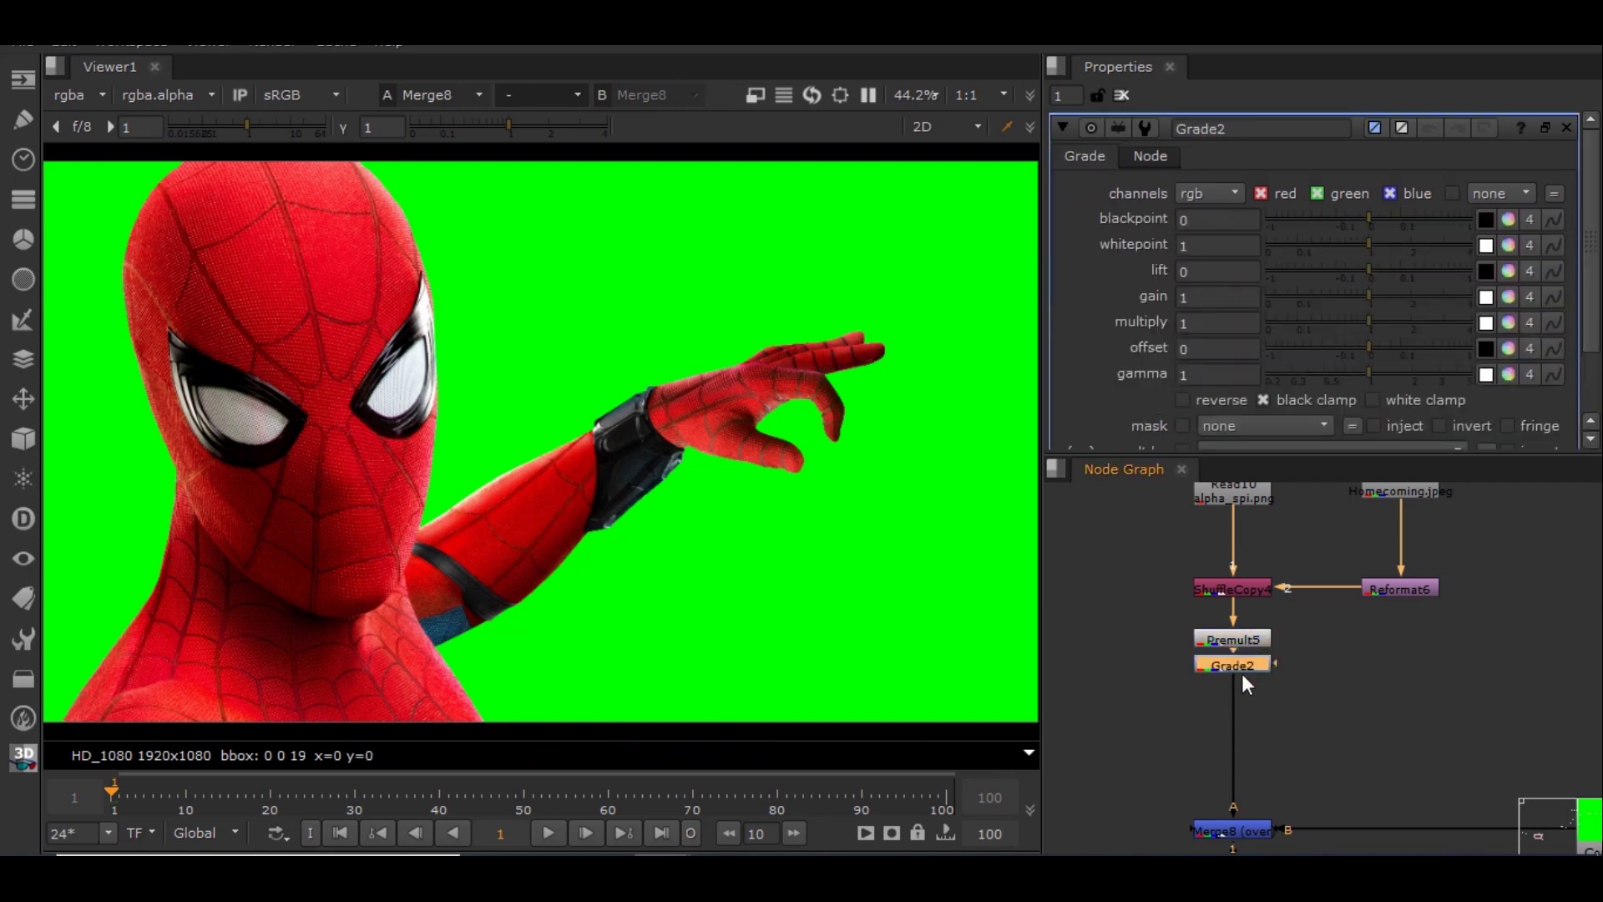
pyautogui.moveTo(1242, 664); pyautogui.dragTo(1239, 715)
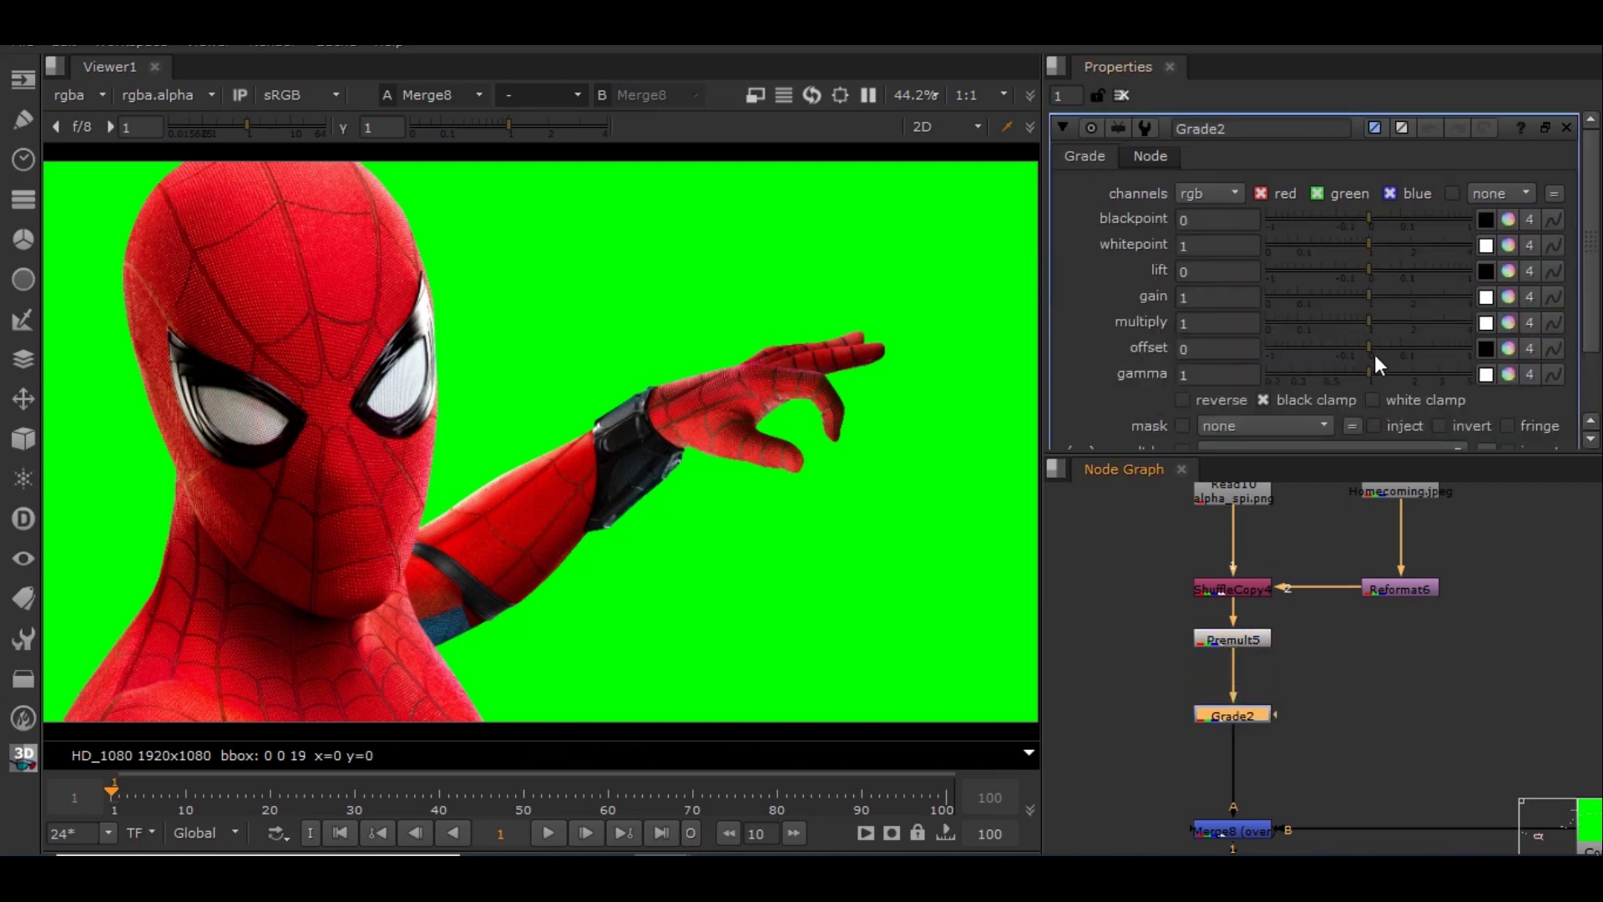
# Raise Grade2's offset to about 0.17, then view Premult5's output in the Viewer
pyautogui.moveTo(1372, 346); pyautogui.dragTo(1416, 347)
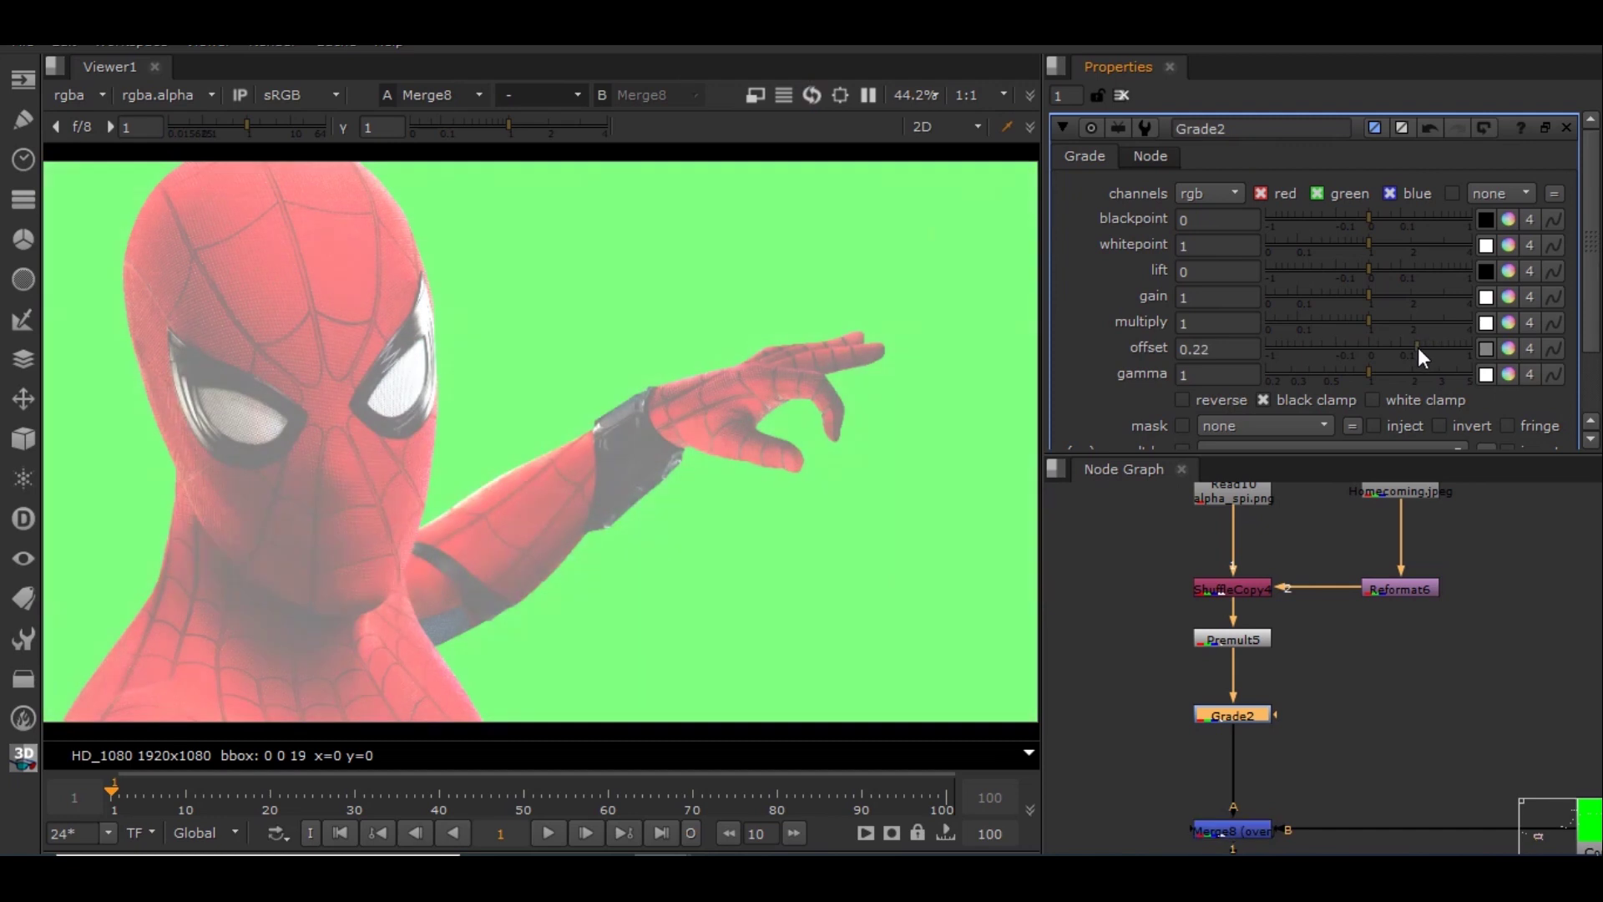
pyautogui.scroll(-3, 1328, 779)
pyautogui.scroll(2, 1257, 715)
pyautogui.scroll(2, 1257, 715)
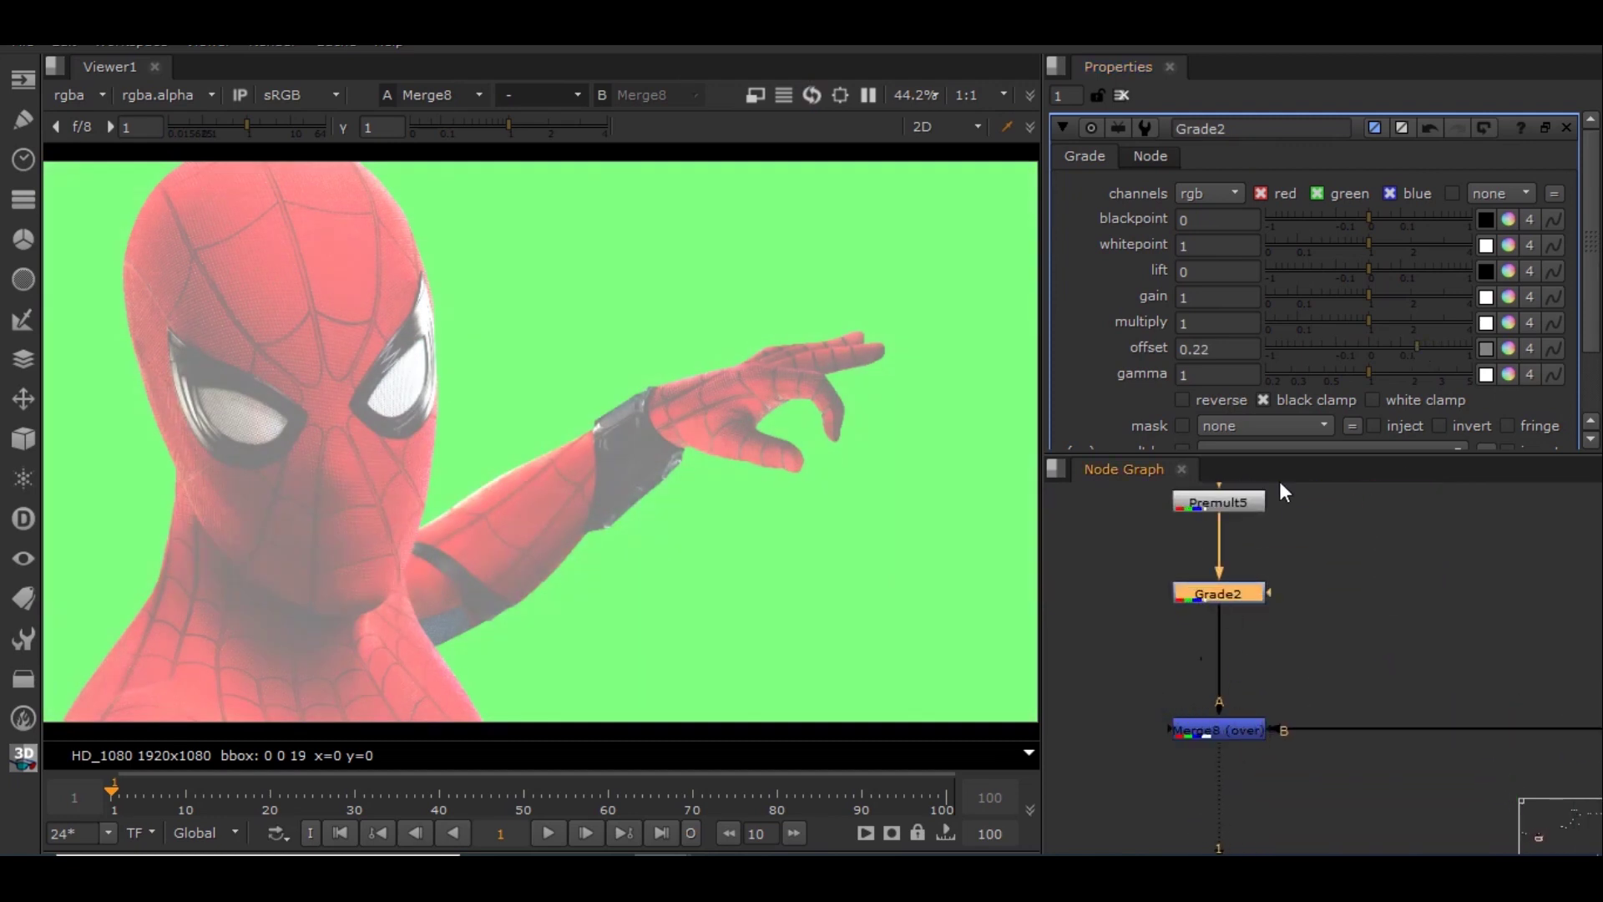
pyautogui.moveTo(1405, 344)
pyautogui.mouseDown()
pyautogui.moveTo(1330, 342)
pyautogui.moveTo(1422, 355)
pyautogui.mouseUp()
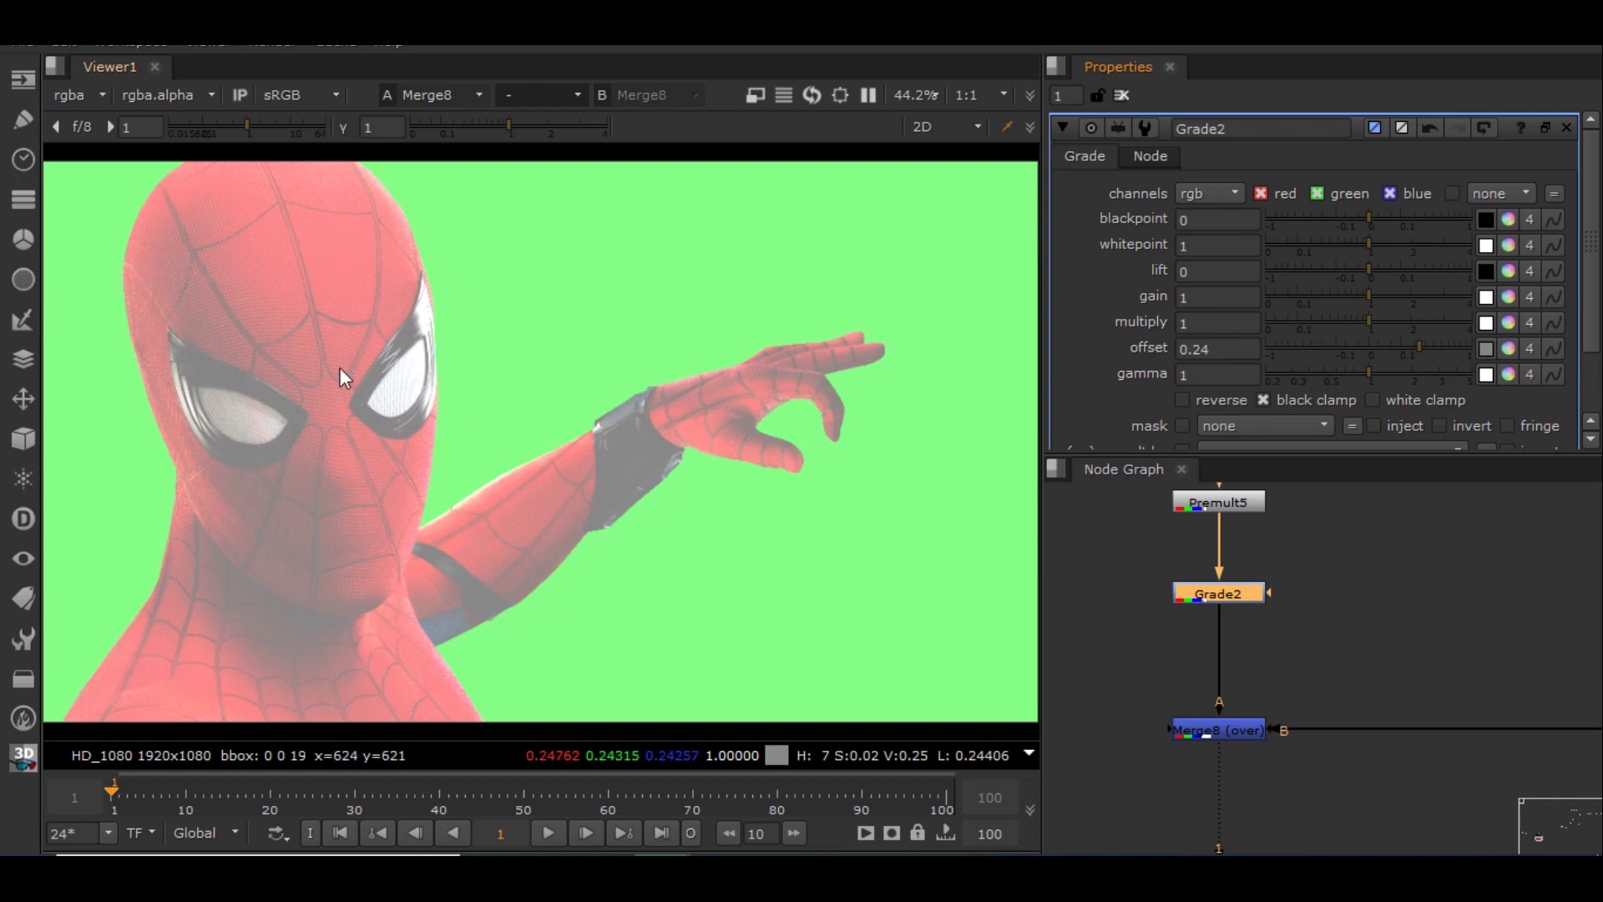
pyautogui.press('f')
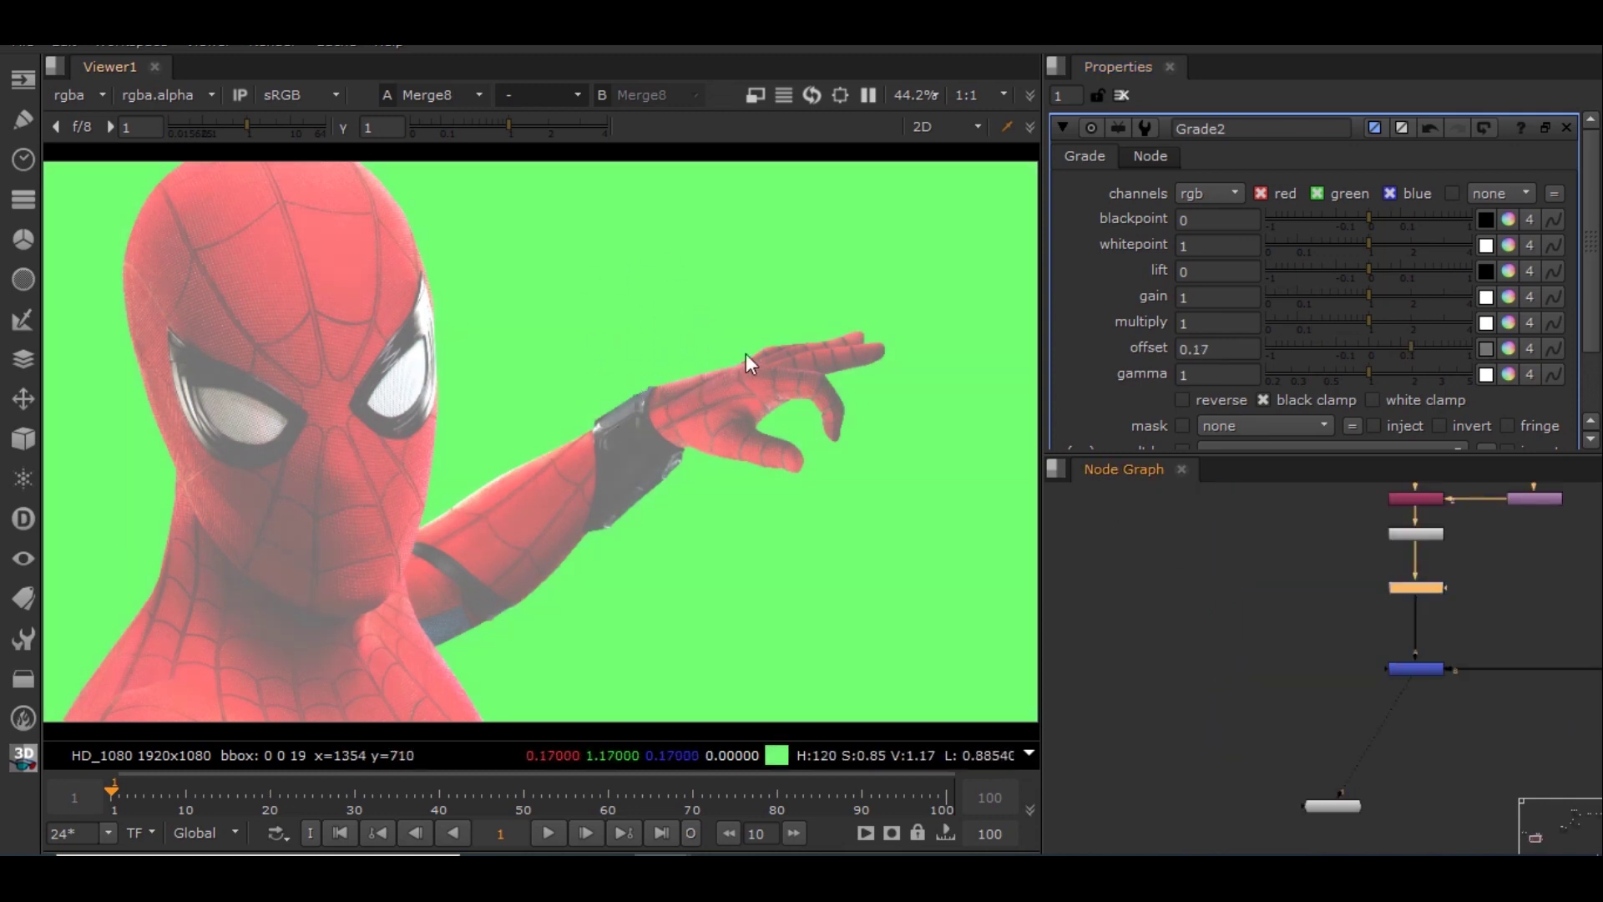
pyautogui.moveTo(1409, 685); pyautogui.dragTo(1412, 538)
# Show the Merge7 matte in the viewer, fitted to the frame
pyautogui.scroll(5, 347, 288)
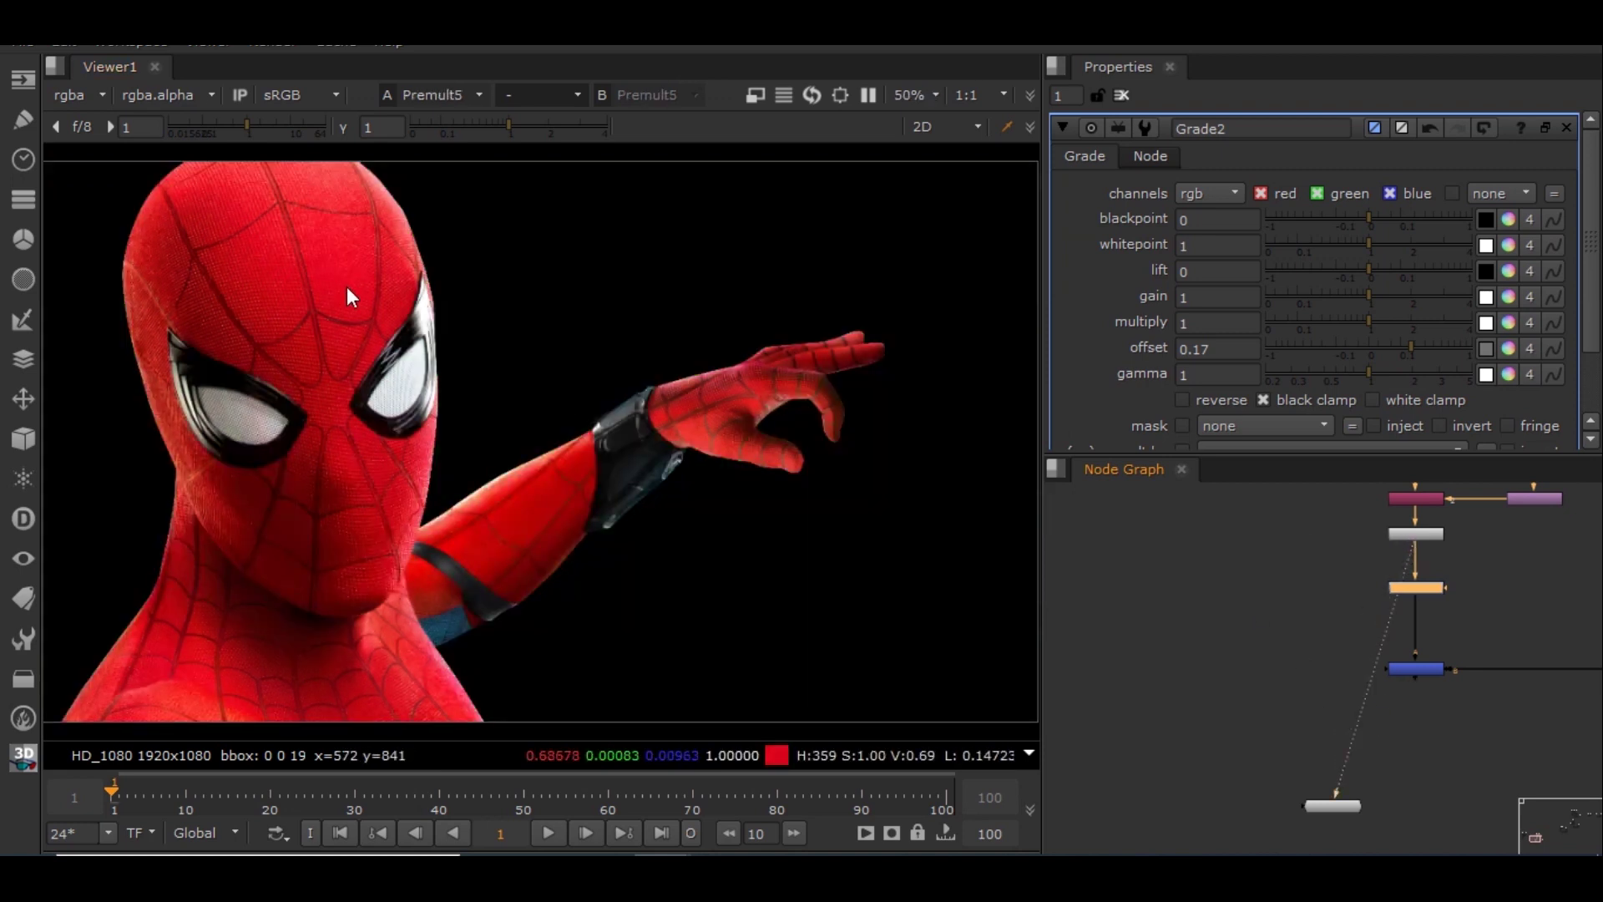
pyautogui.scroll(8, 673, 306)
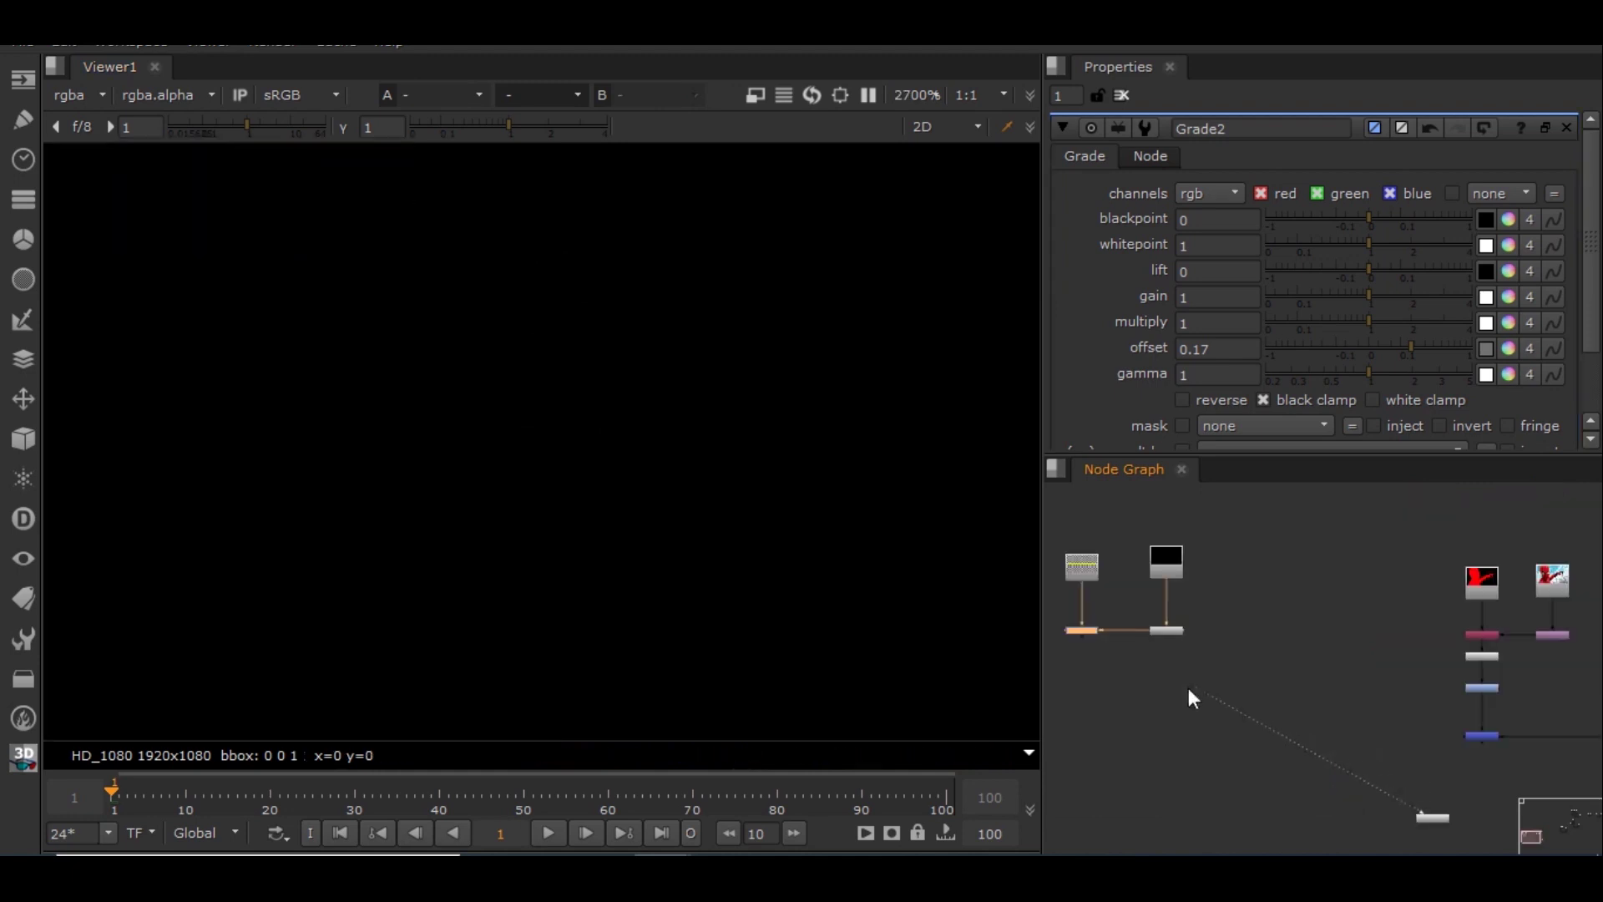
pyautogui.press('1')
pyautogui.scroll(-10, 674, 458)
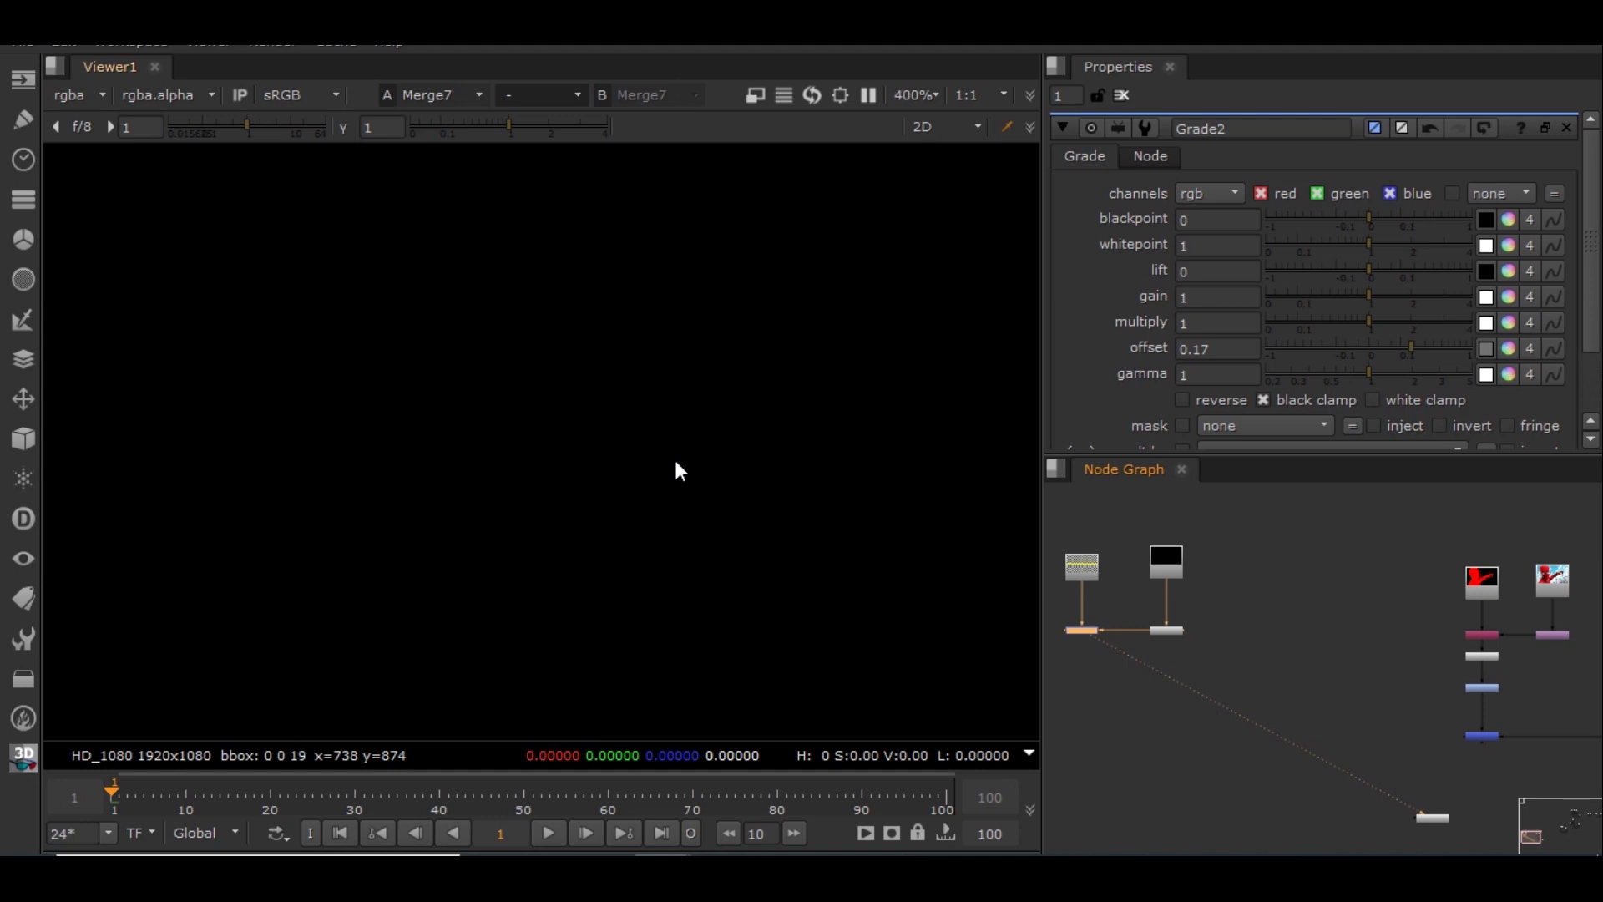
pyautogui.press('f')
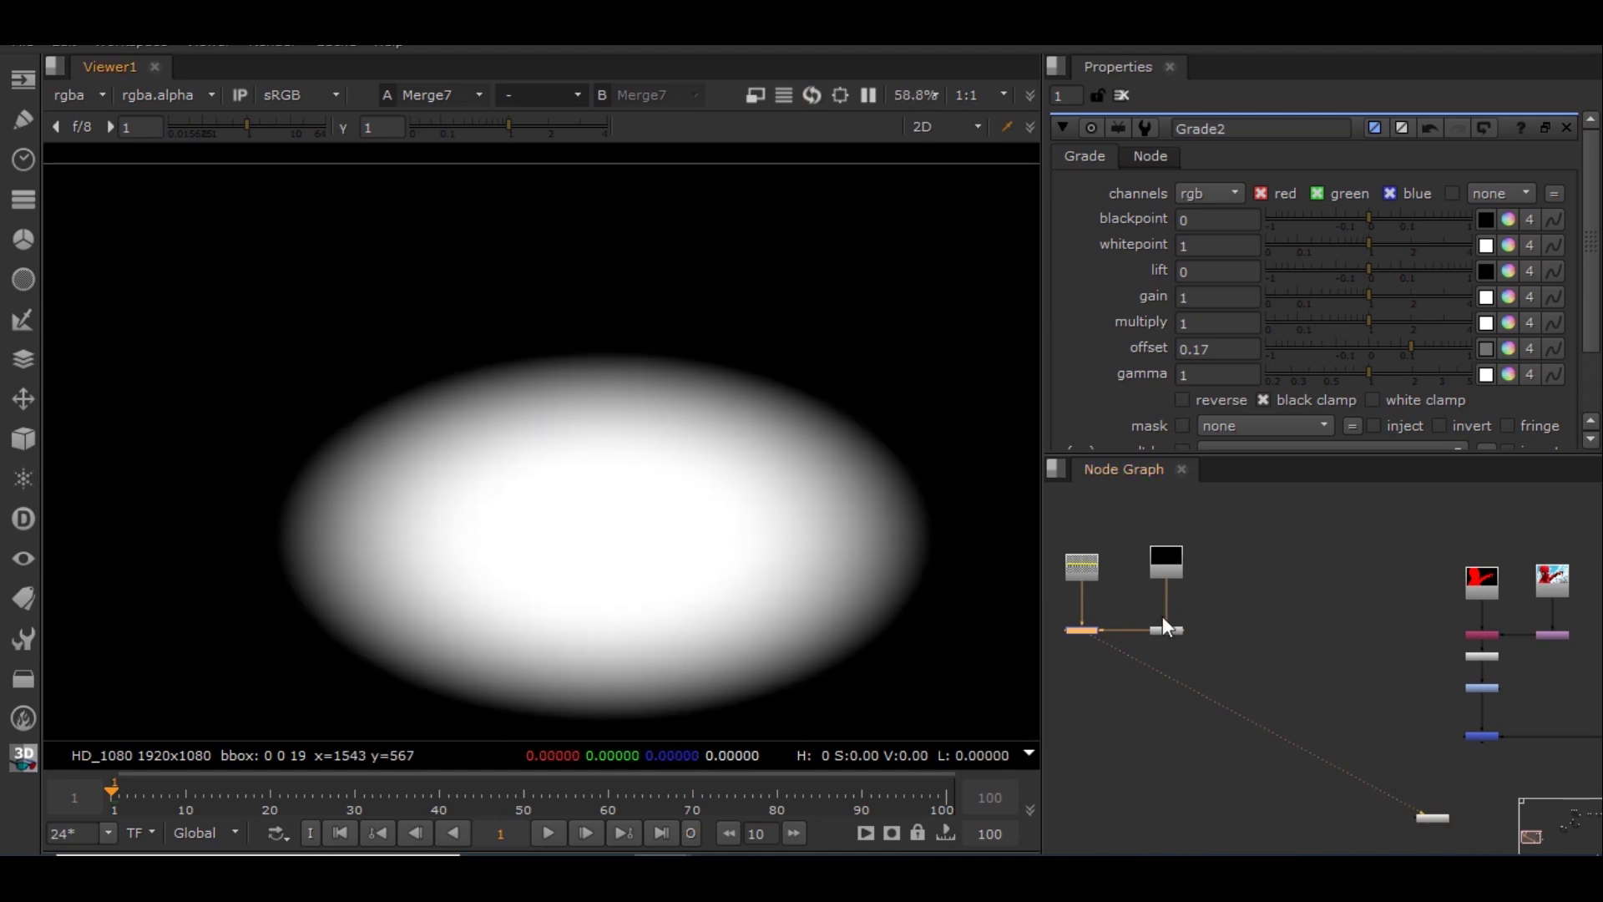
# View Grade2's colour output, fitted, showing the grey-lifted background around Spider-Man
pyautogui.moveTo(1099, 638); pyautogui.dragTo(1483, 687)
pyautogui.scroll(-3, 480, 526)
pyautogui.press('a')
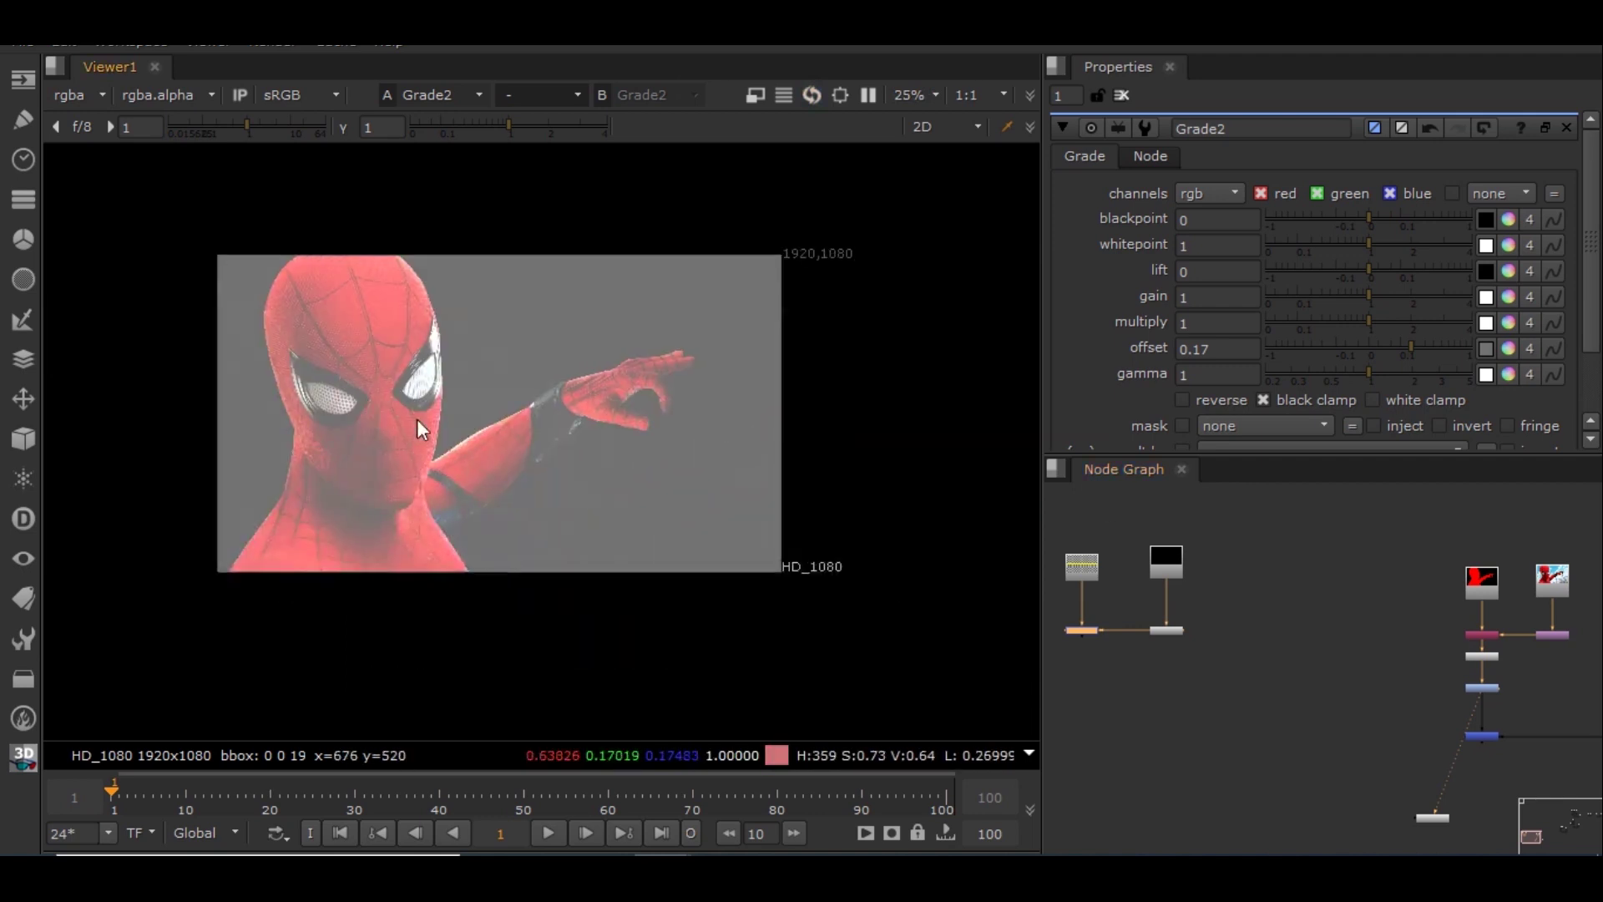
pyautogui.press('f')
pyautogui.scroll(5, 1478, 651)
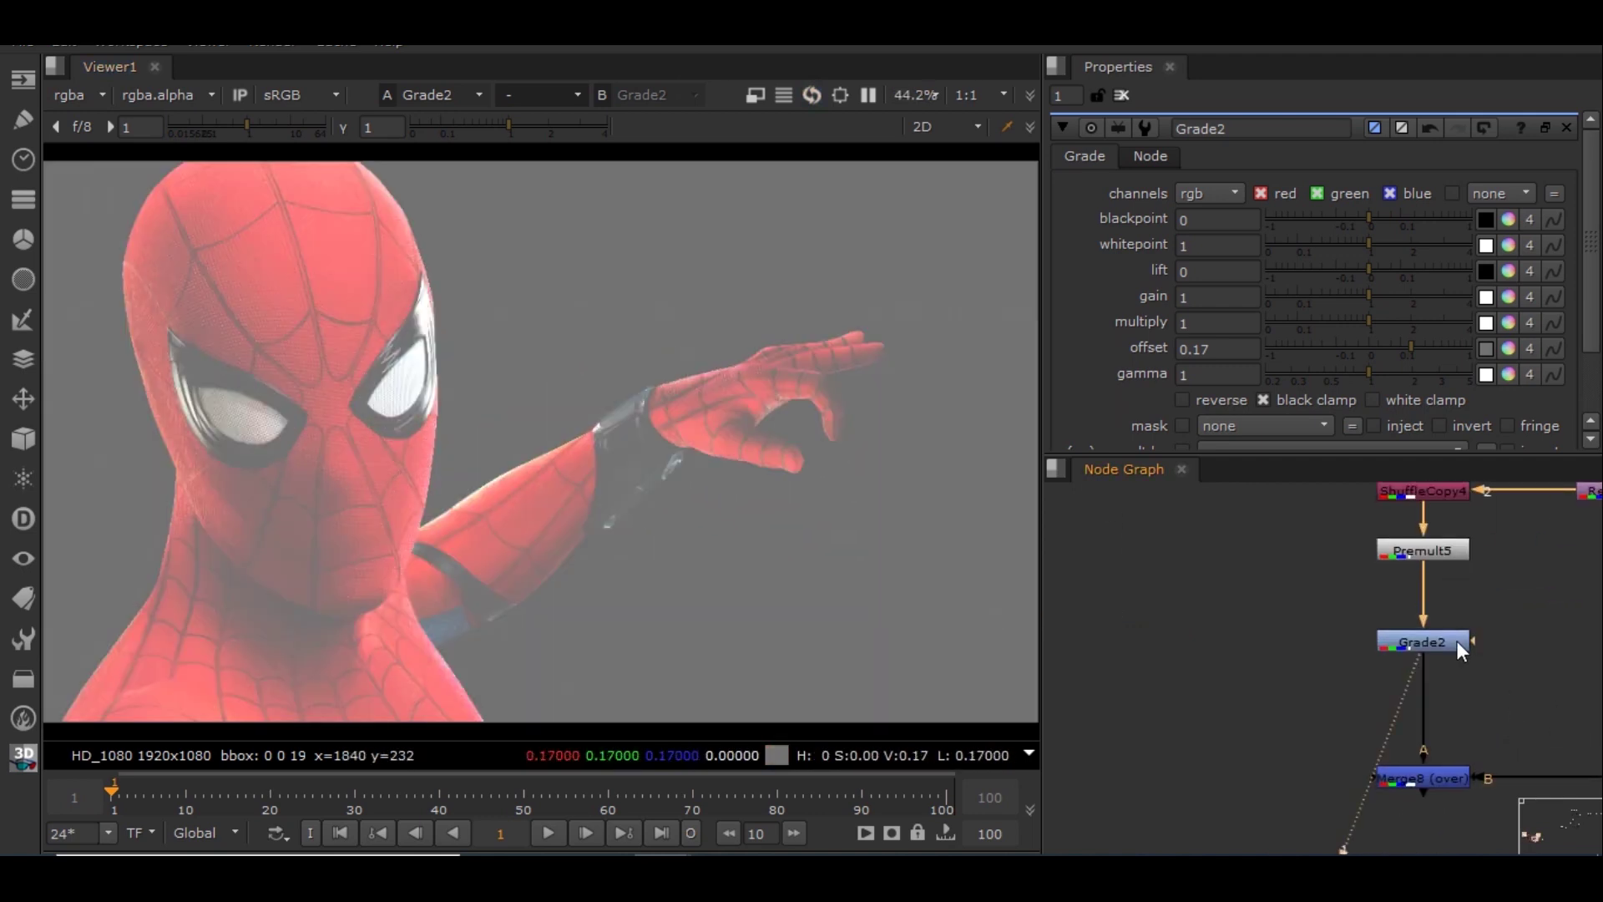
# Center the node chain and move Premult5 up closer to ShuffleCopy4
pyautogui.moveTo(1455, 642); pyautogui.dragTo(1517, 709, button='middle')
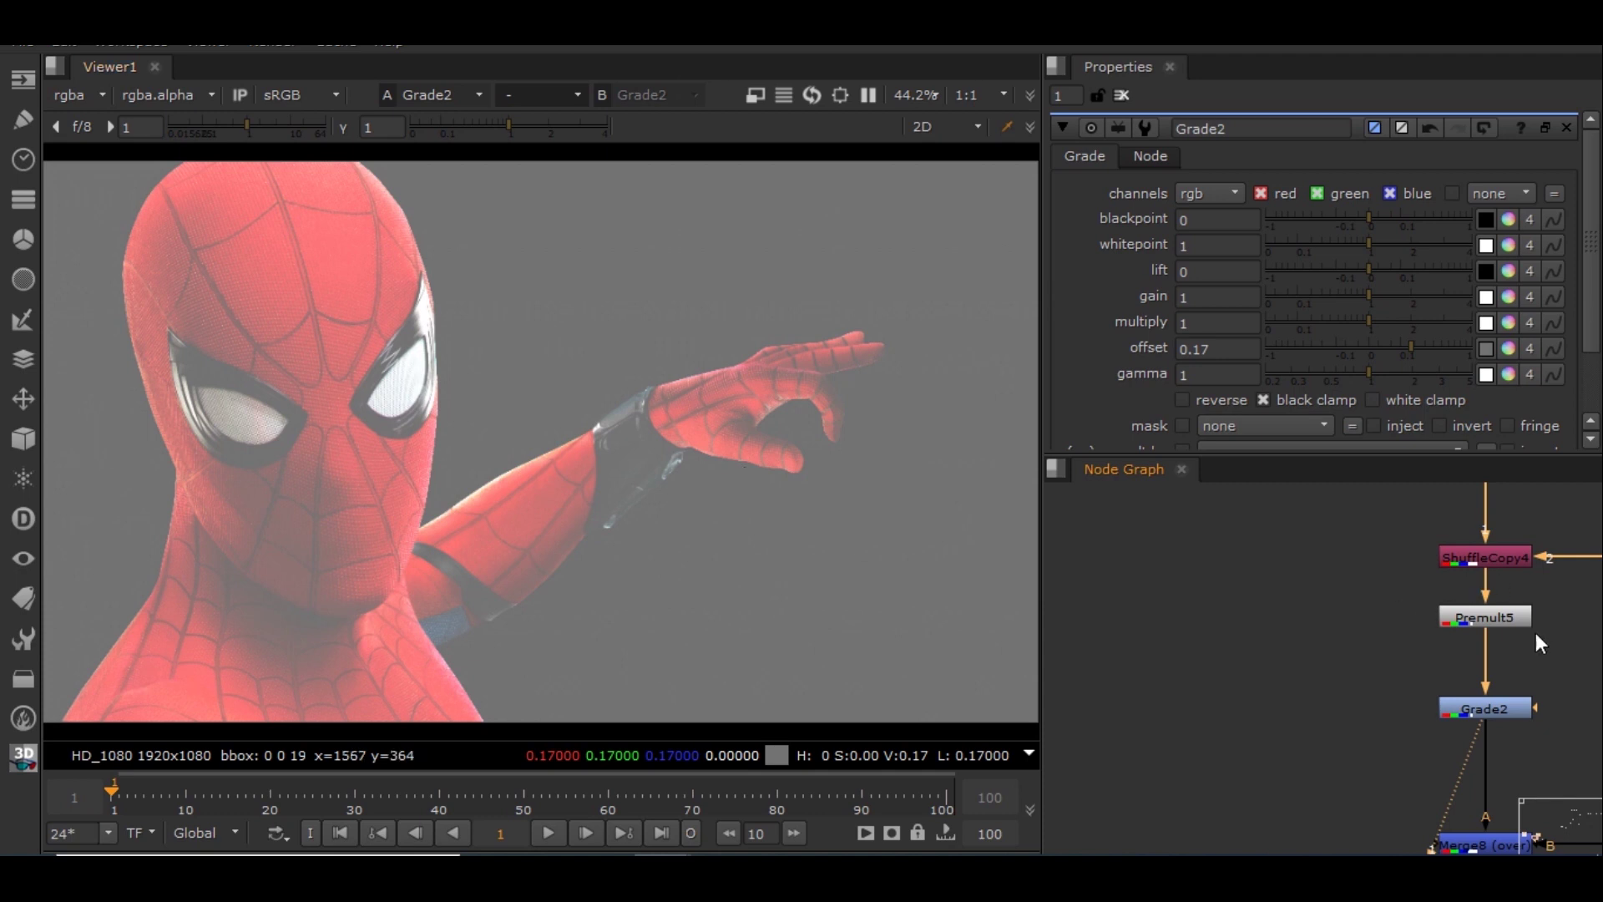
pyautogui.moveTo(1505, 697); pyautogui.dragTo(1414, 665, button='middle')
pyautogui.scroll(1, 1403, 627)
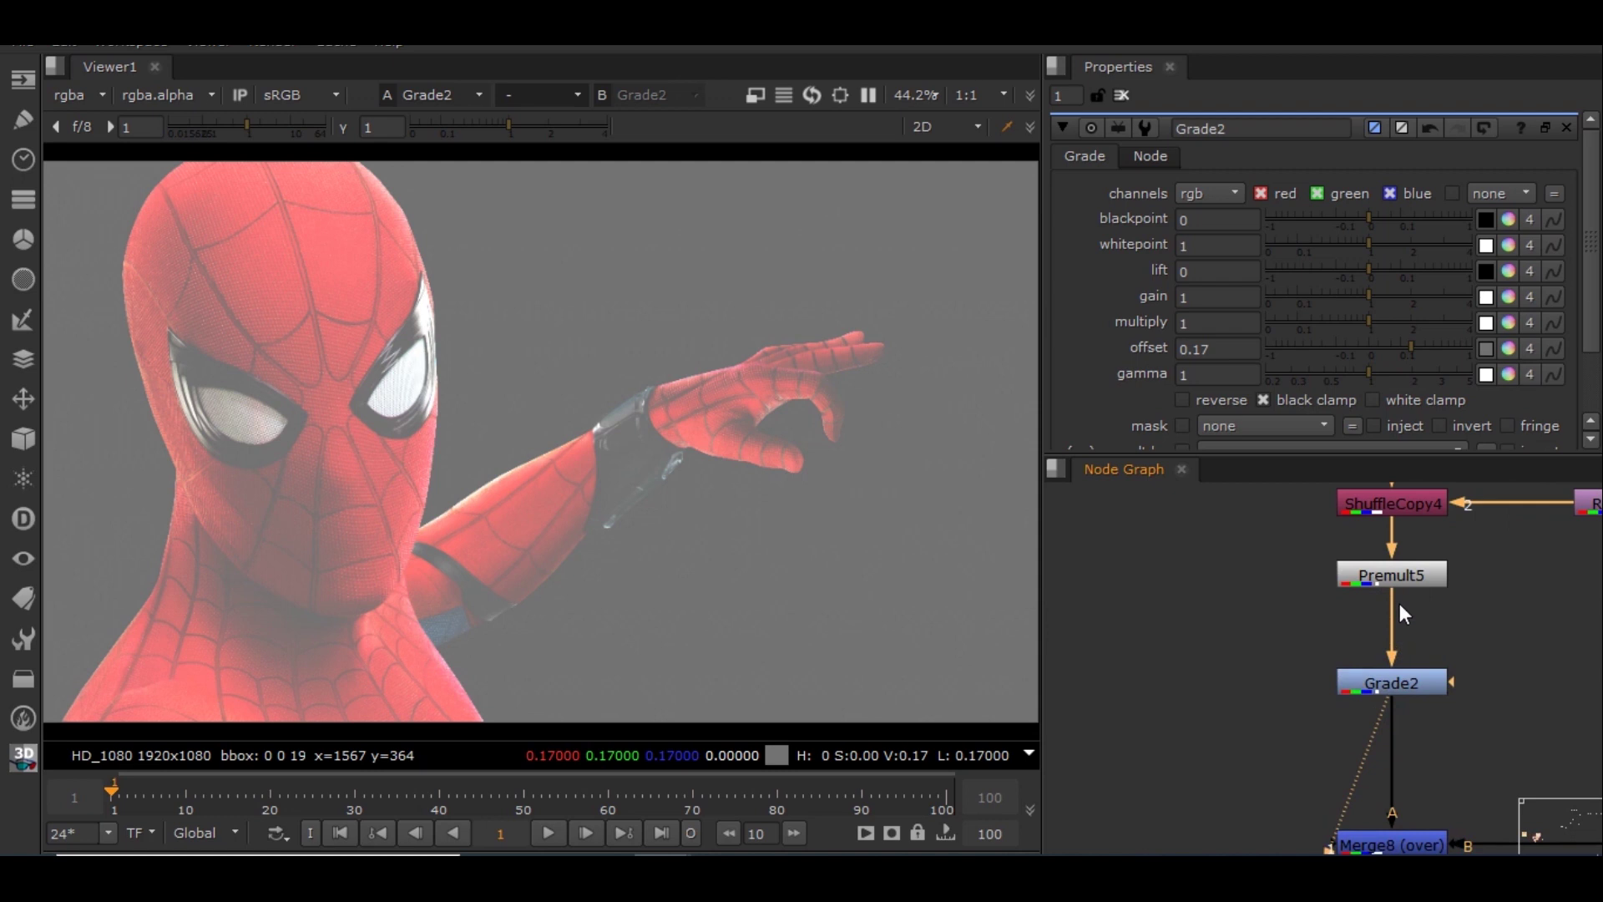
pyautogui.click(1409, 576)
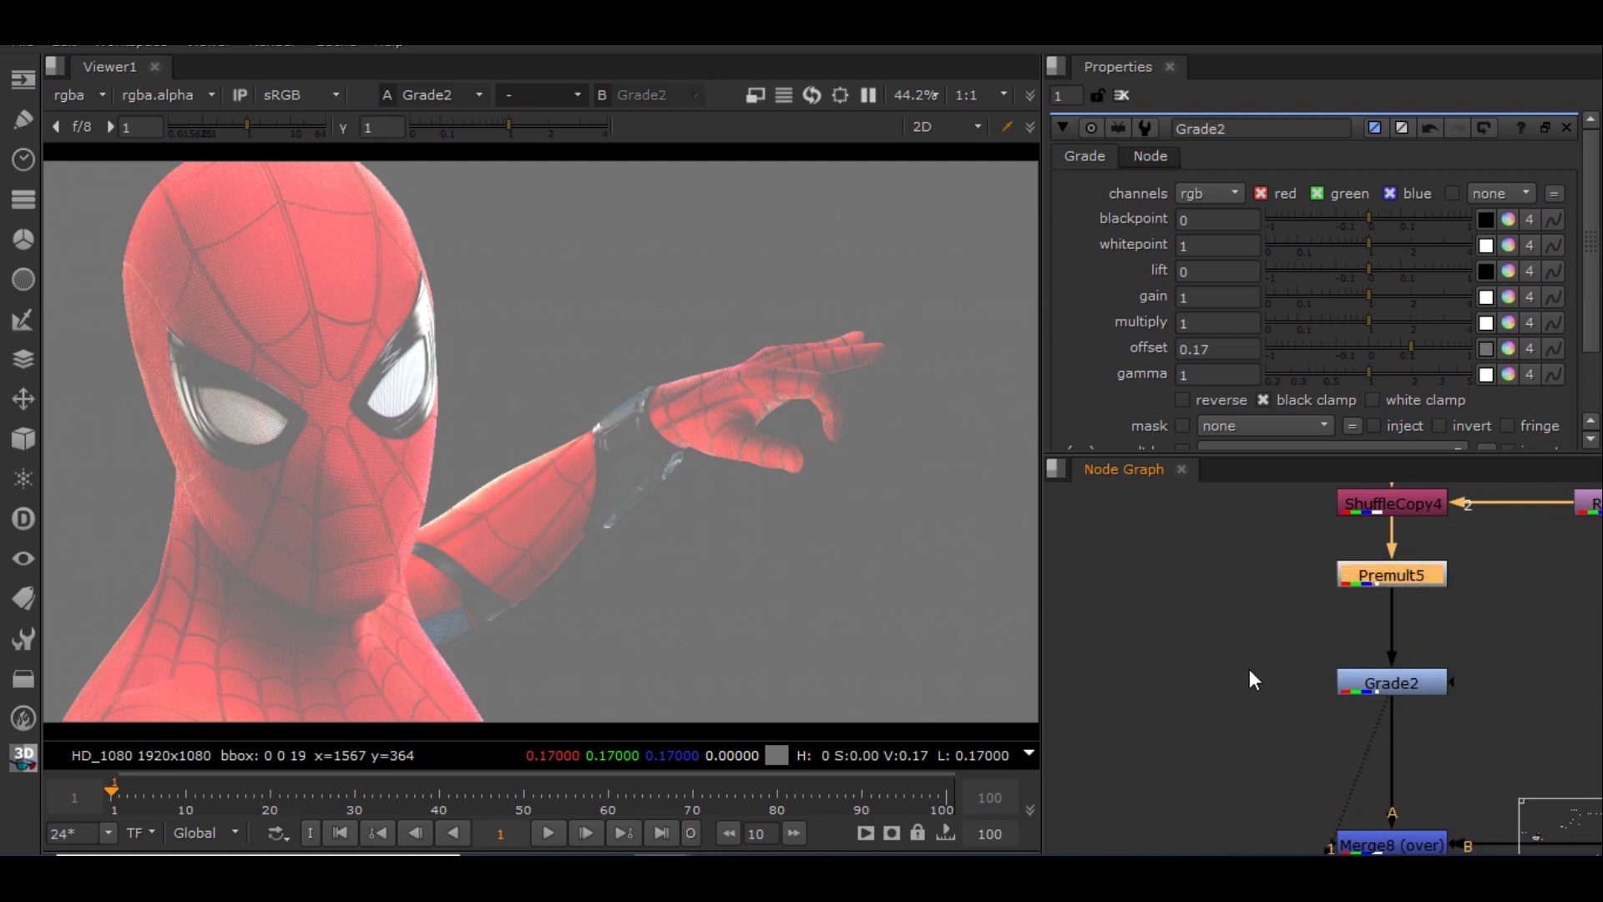
pyautogui.moveTo(1414, 575); pyautogui.dragTo(1410, 555)
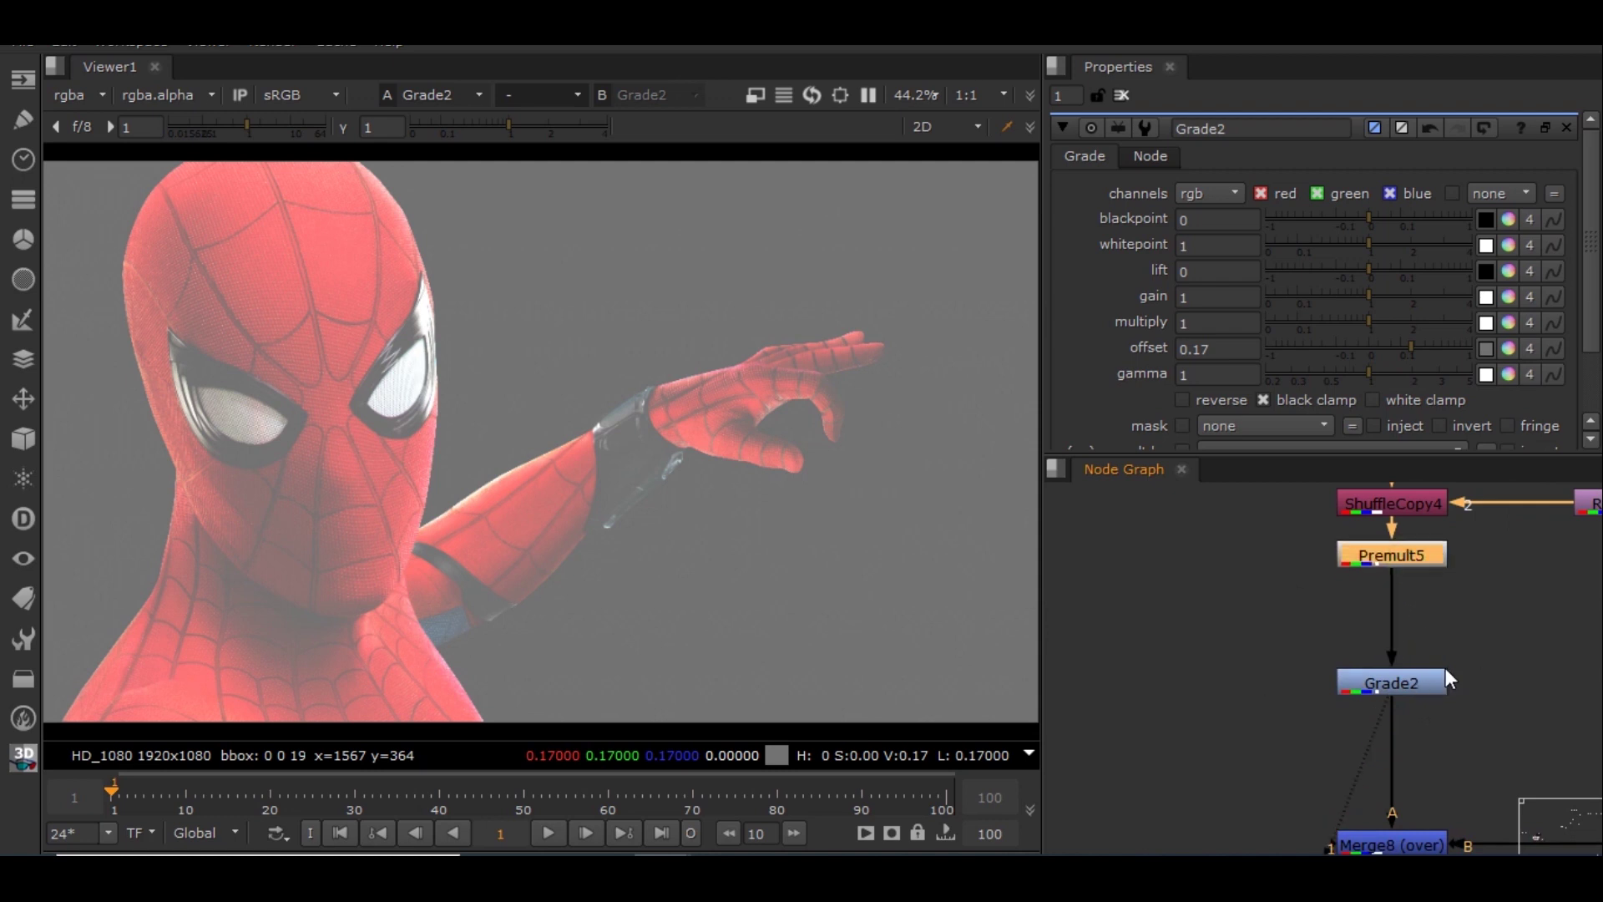
# Insert Unpremult3 above Grade2 and Premult6 below it
pyautogui.press('Tab')
pyautogui.write('unpre')
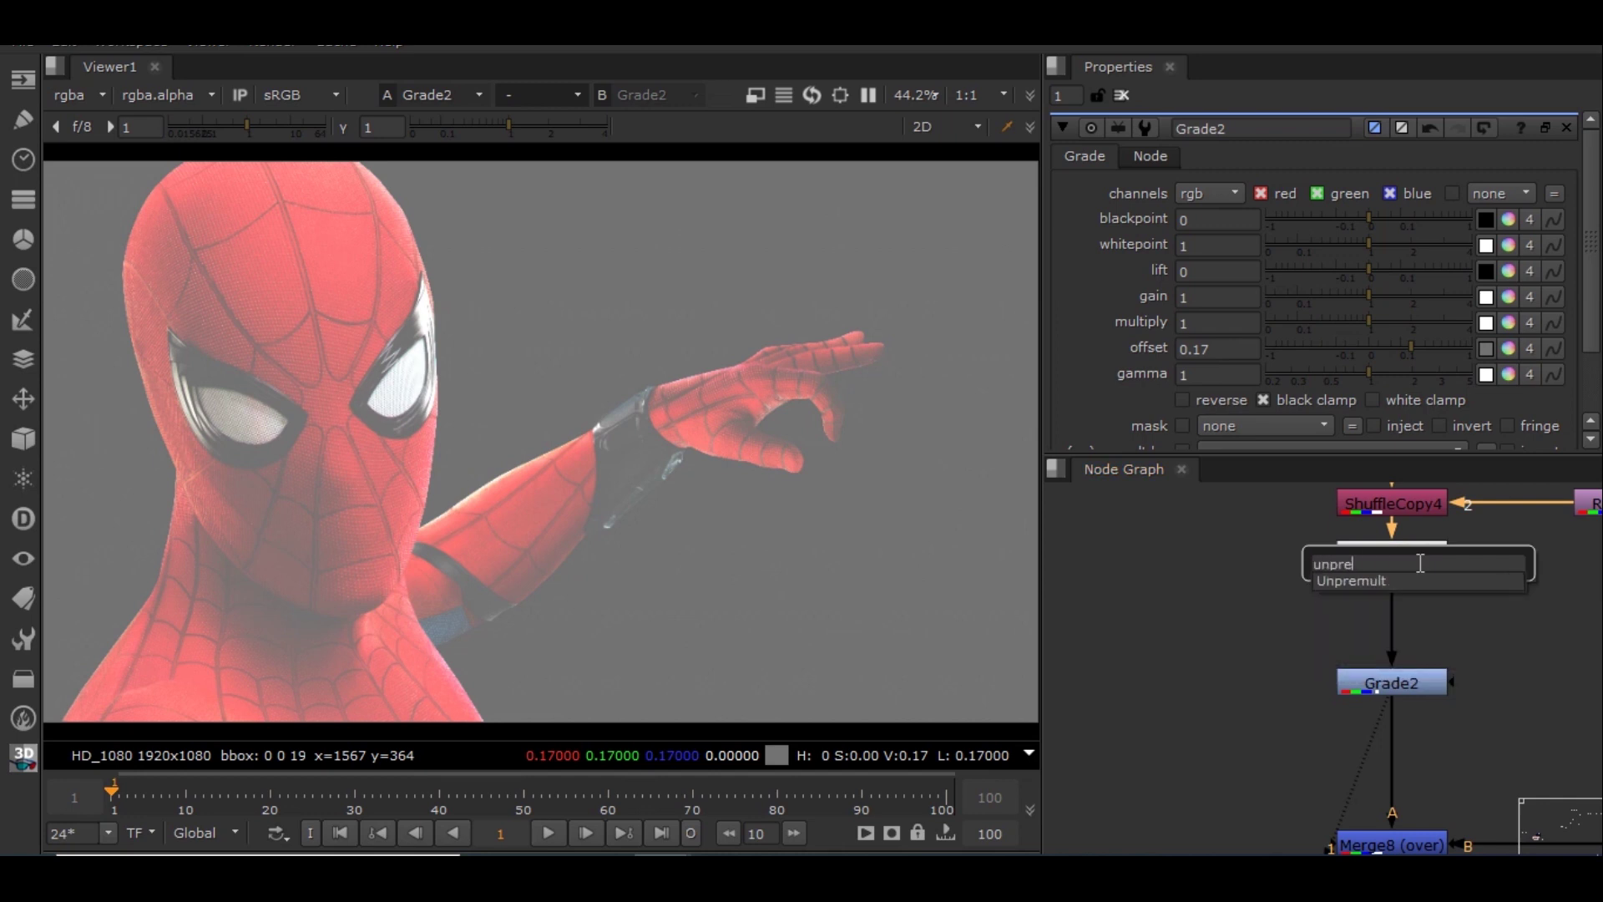
pyautogui.press('Return')
pyautogui.moveTo(1395, 685); pyautogui.dragTo(1402, 642)
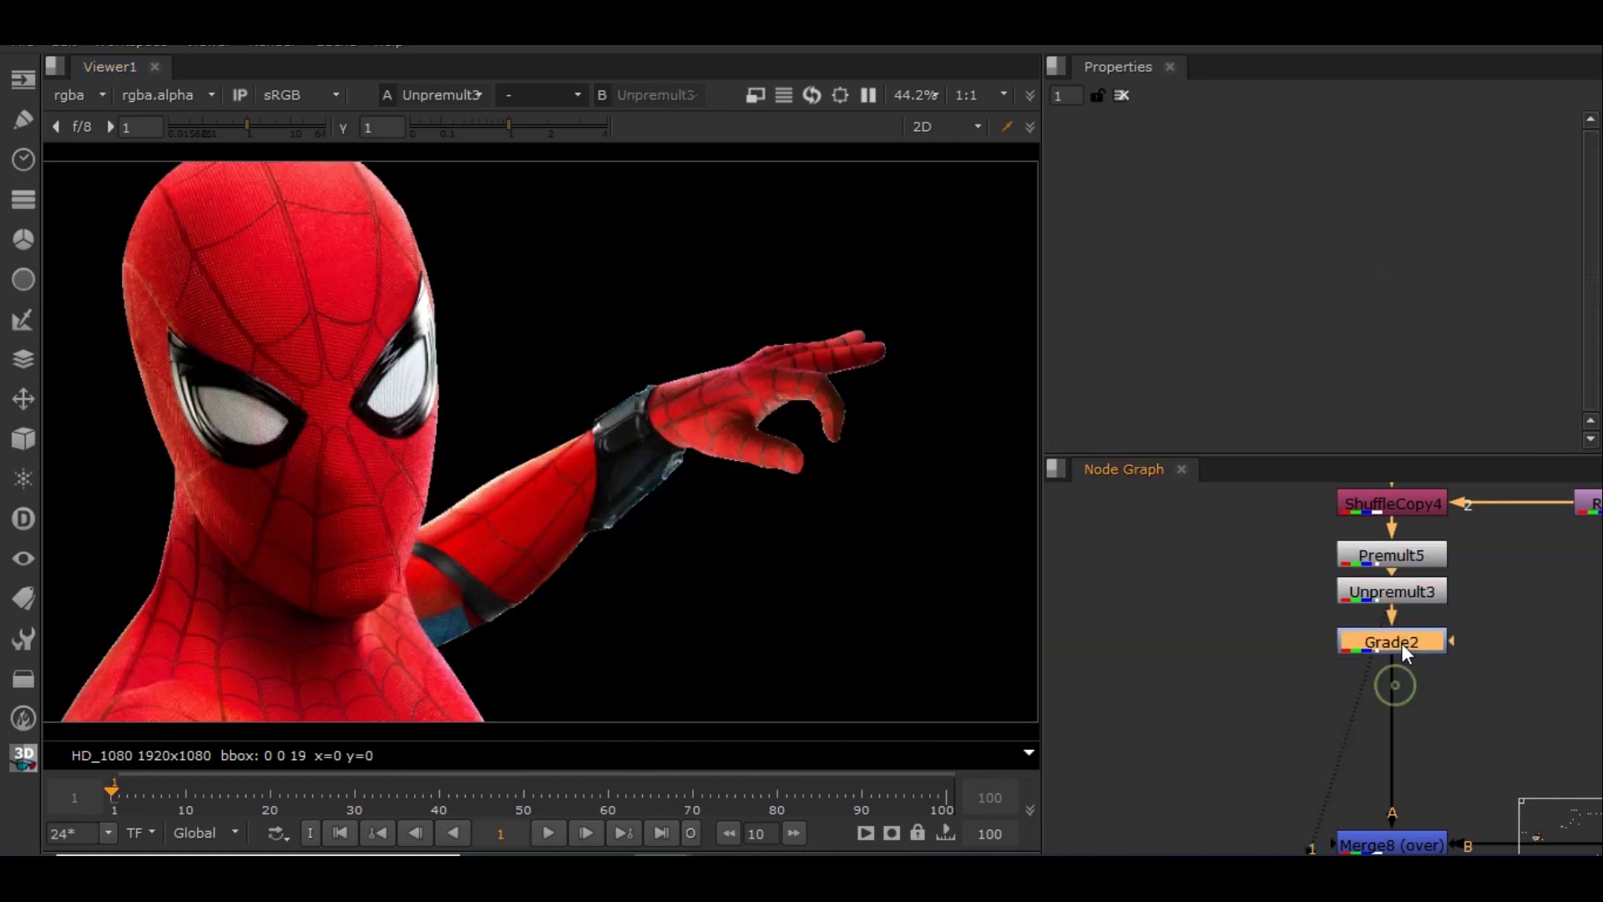
pyautogui.press('Tab')
pyautogui.write('premult')
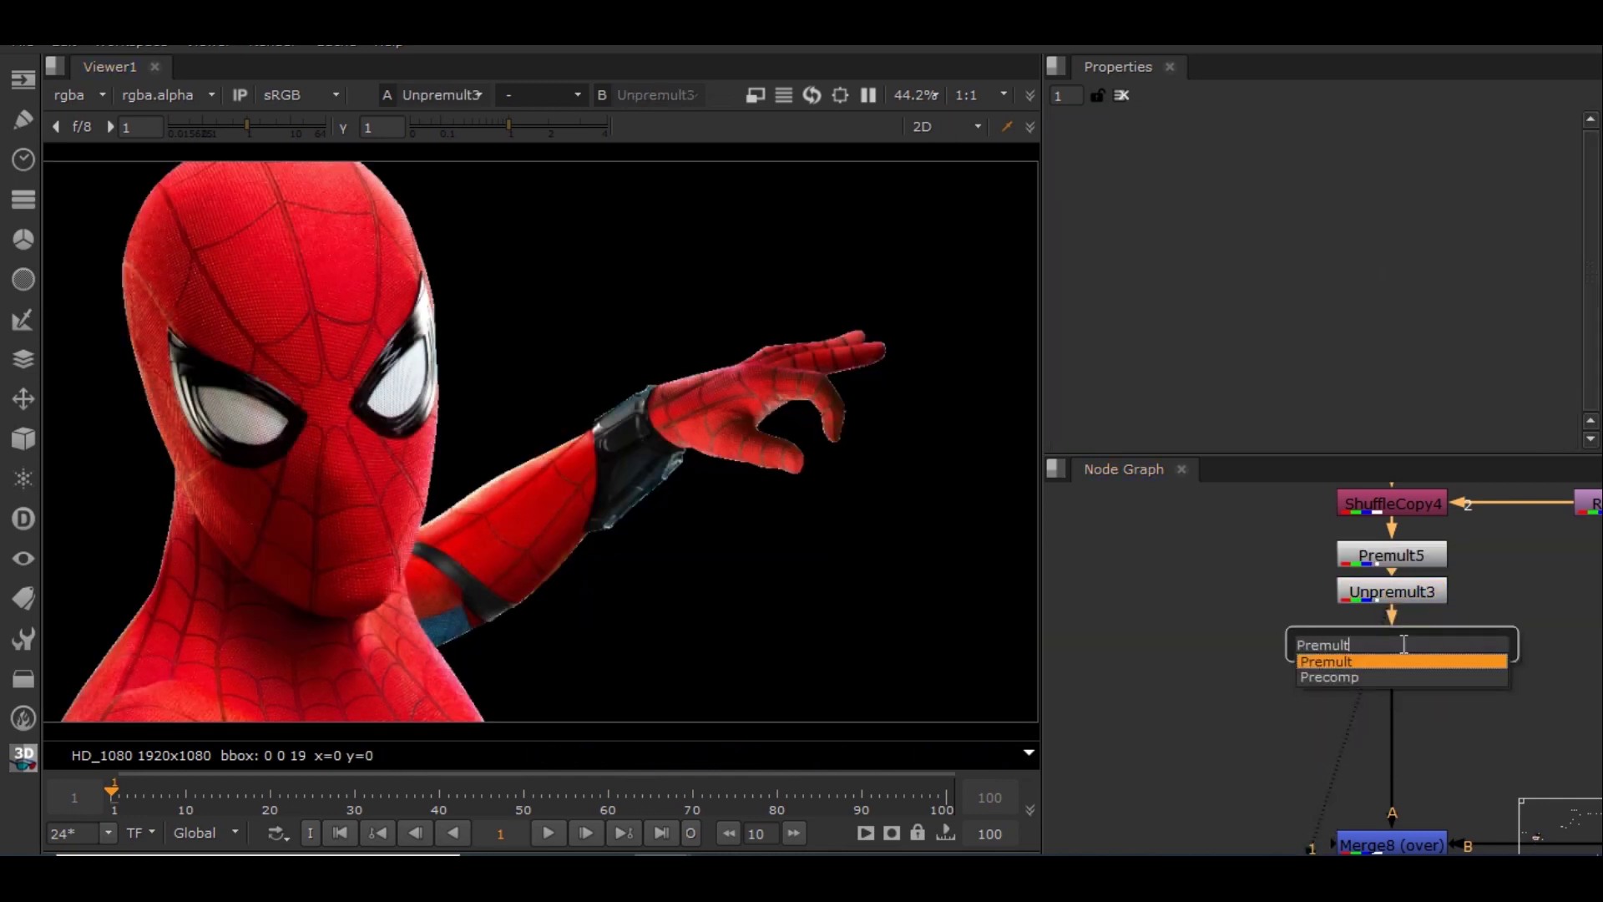
pyautogui.press('Return')
# Set Grade2's offset to 0.08 and view the Merge8 result
pyautogui.doubleClick(1402, 643)
pyautogui.moveTo(1377, 351)
pyautogui.mouseDown()
pyautogui.moveTo(1362, 353)
pyautogui.moveTo(1411, 348)
pyautogui.moveTo(1375, 352)
pyautogui.moveTo(1399, 346)
pyautogui.mouseUp()
pyautogui.scroll(-3, 1365, 674)
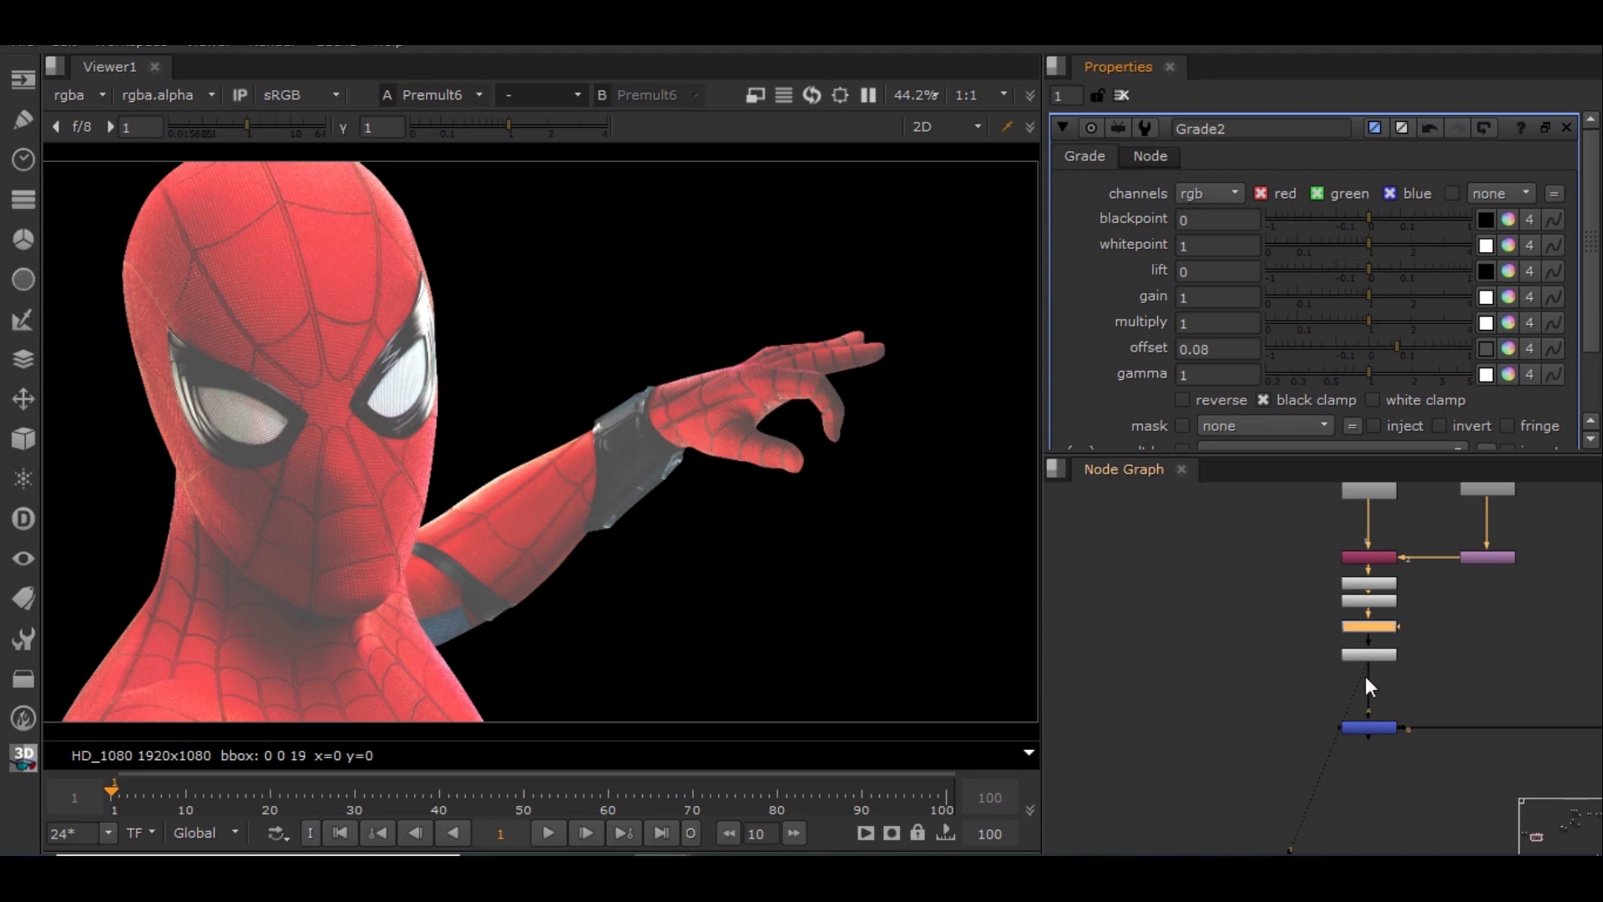
pyautogui.moveTo(1360, 672); pyautogui.dragTo(1357, 729)
# Reset Grade2's offset to 0 and disable Premult5
pyautogui.scroll(-3, 738, 477)
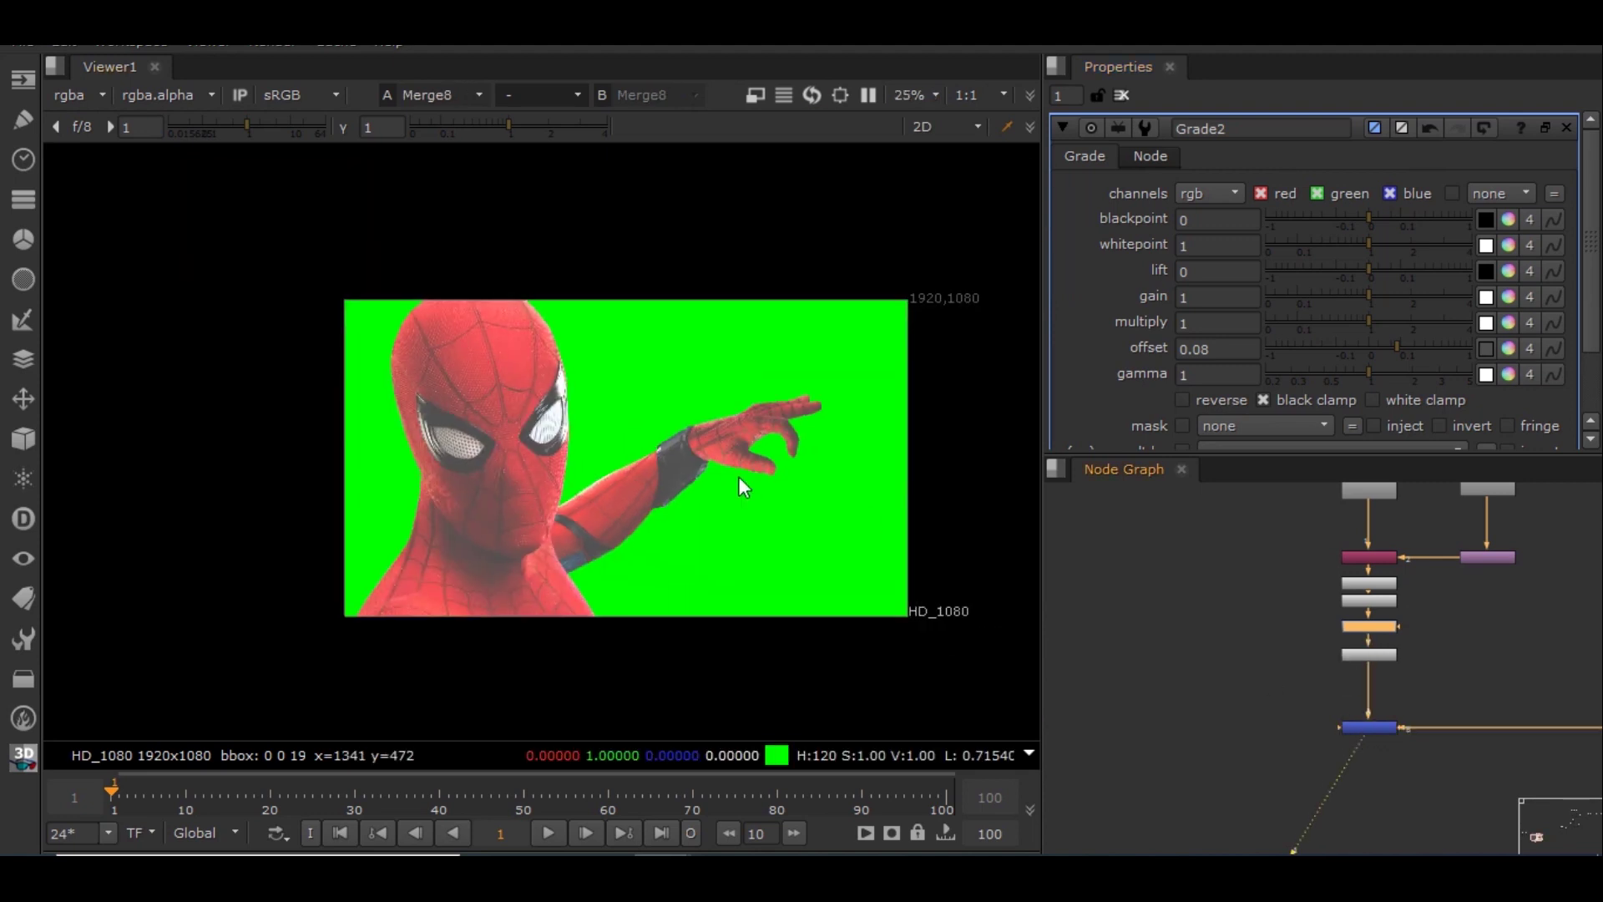
pyautogui.press('f')
pyautogui.moveTo(1381, 345)
pyautogui.mouseDown()
pyautogui.moveTo(1355, 344)
pyautogui.moveTo(1369, 341)
pyautogui.mouseUp()
pyautogui.scroll(5, 1366, 597)
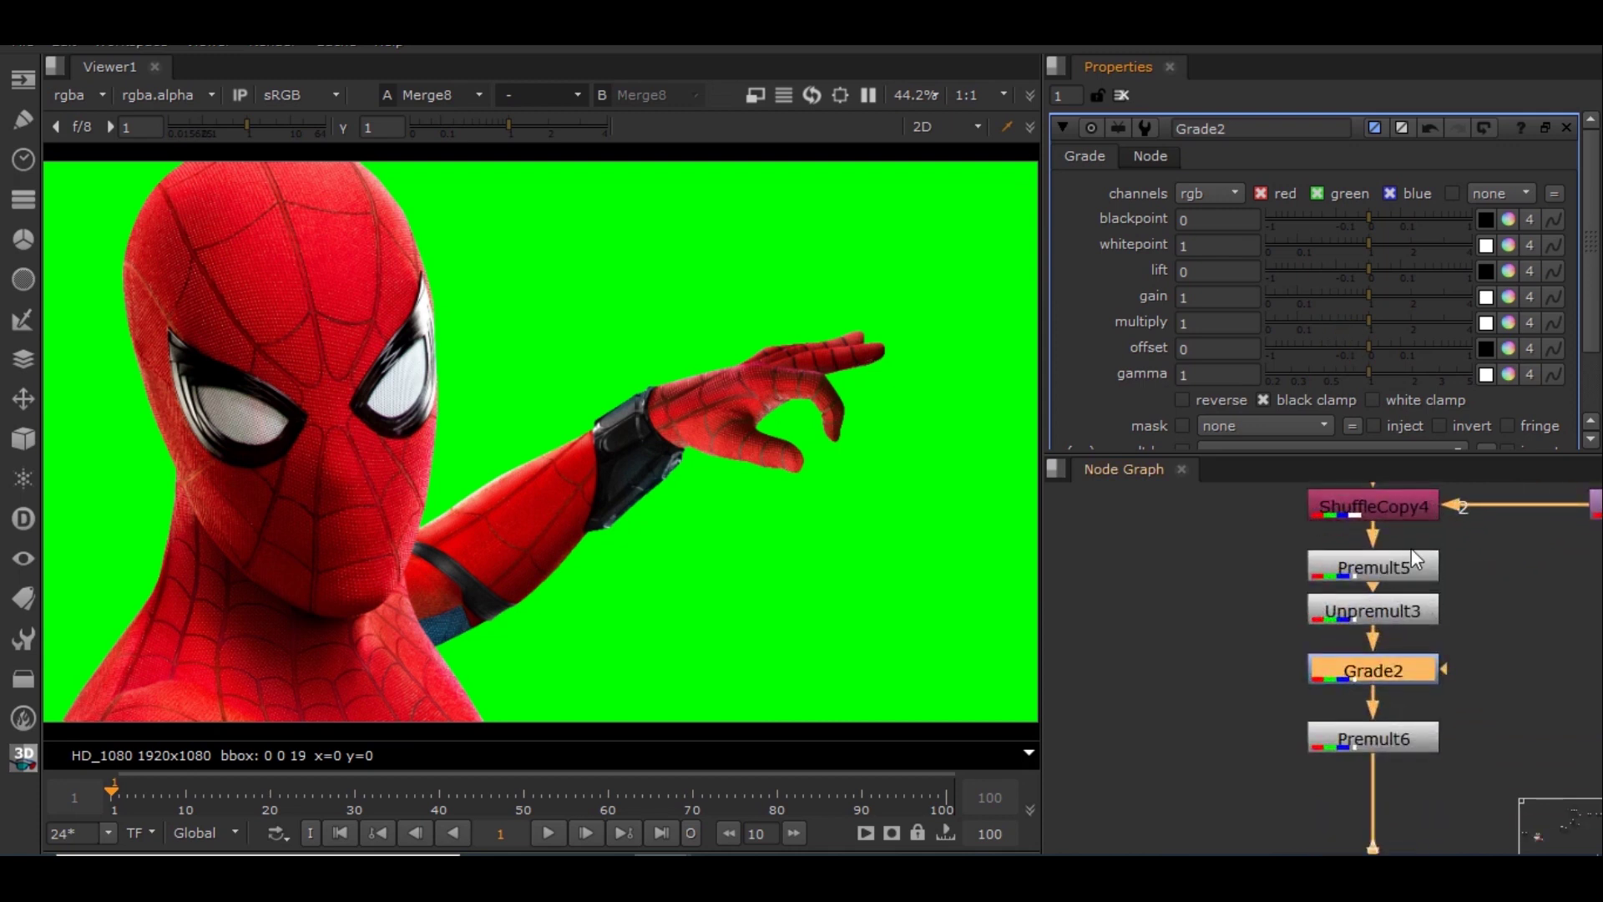
pyautogui.press('d')
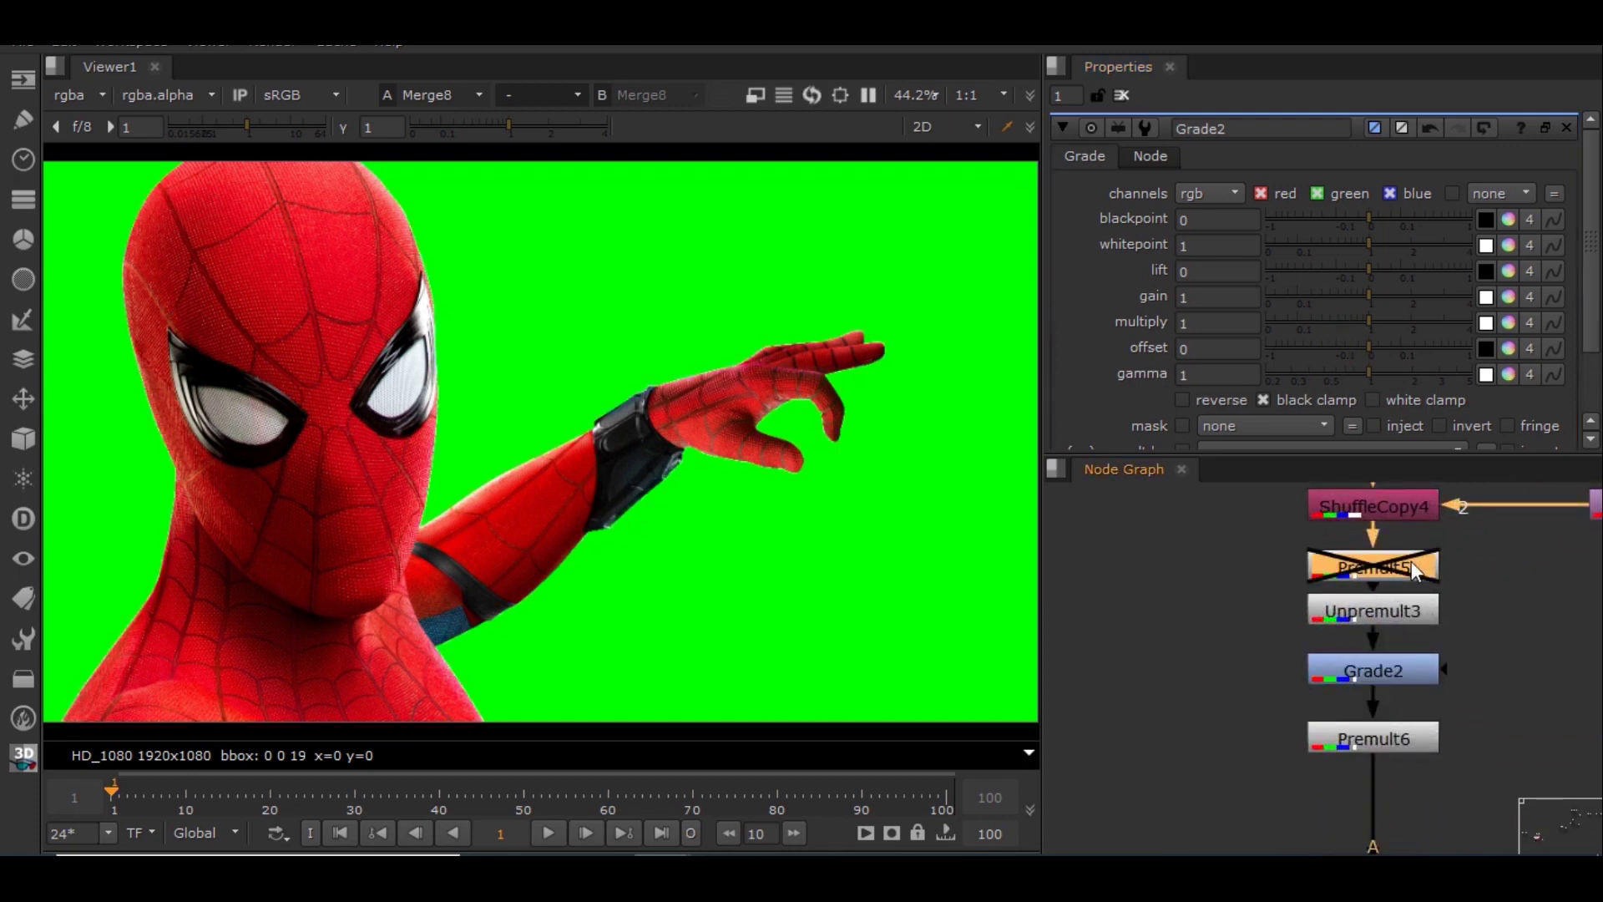
# Tidy the chain: Unpremult3 under Premult5, Premult6 lower, Premult5 against ShuffleCopy4
pyautogui.moveTo(1400, 613); pyautogui.dragTo(1400, 603)
pyautogui.moveTo(1412, 745); pyautogui.dragTo(1412, 760)
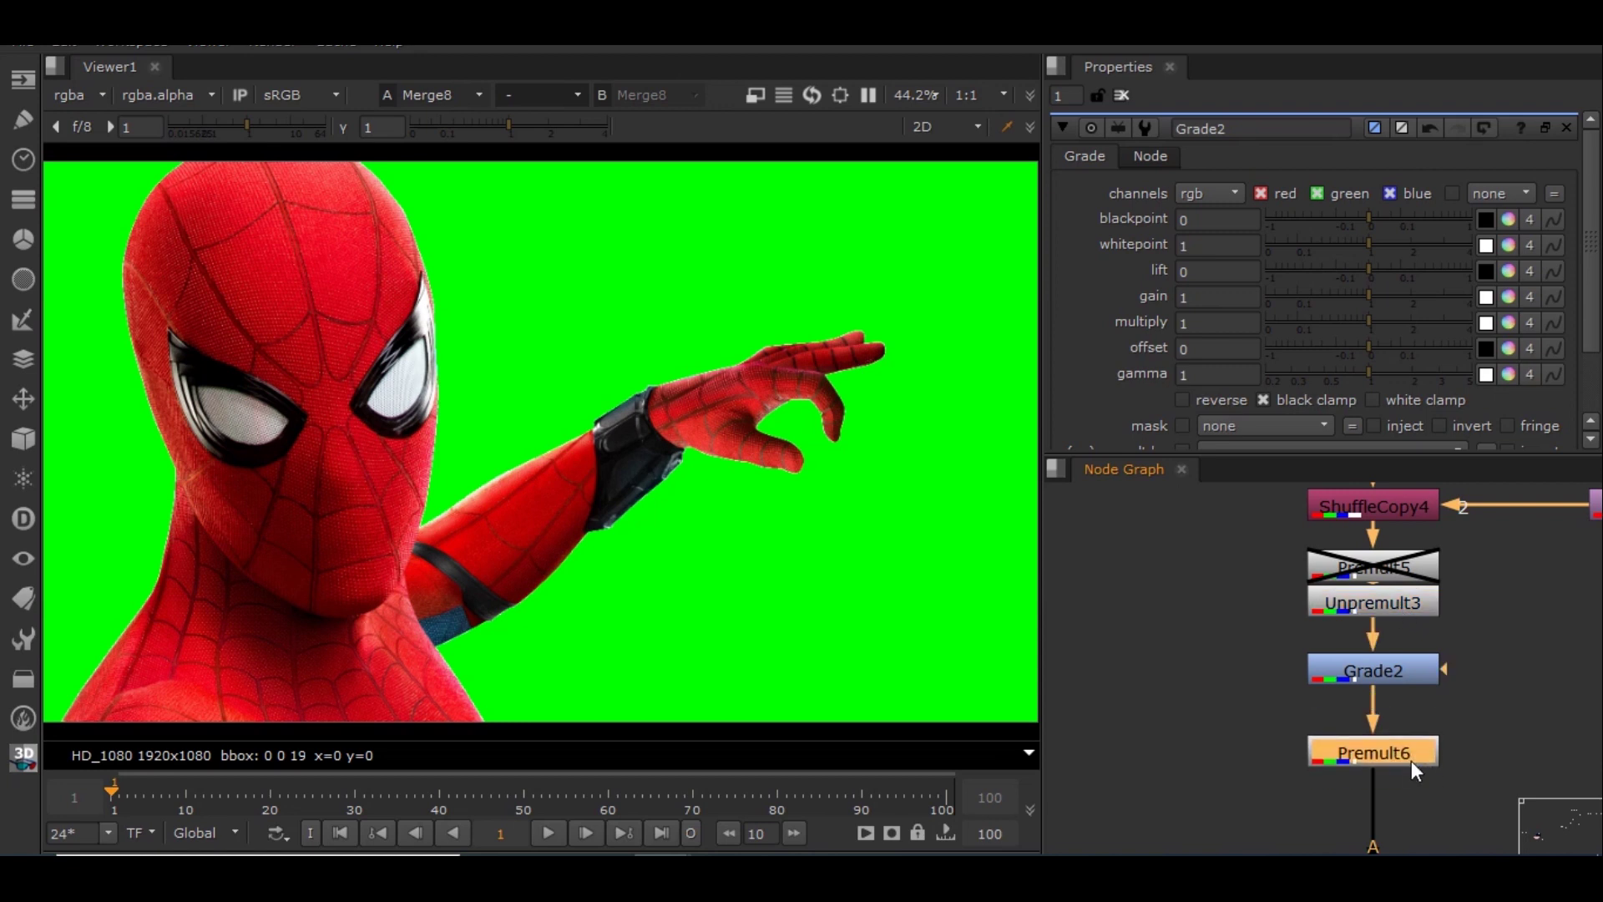
pyautogui.moveTo(1400, 564); pyautogui.dragTo(1401, 535)
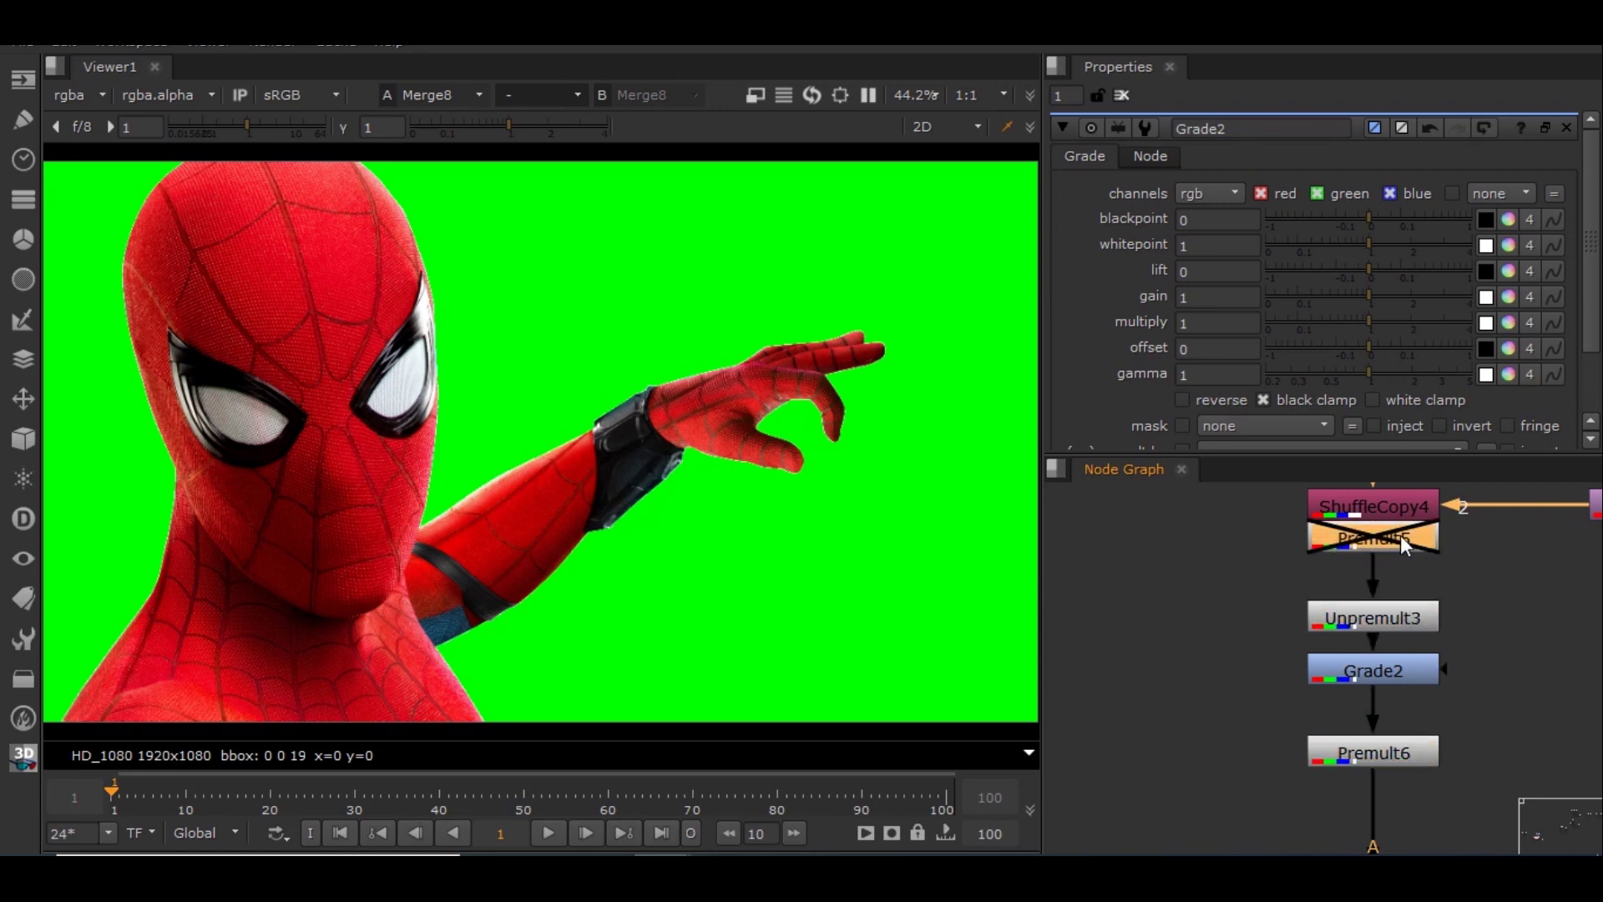
pyautogui.scroll(-2, 1388, 633)
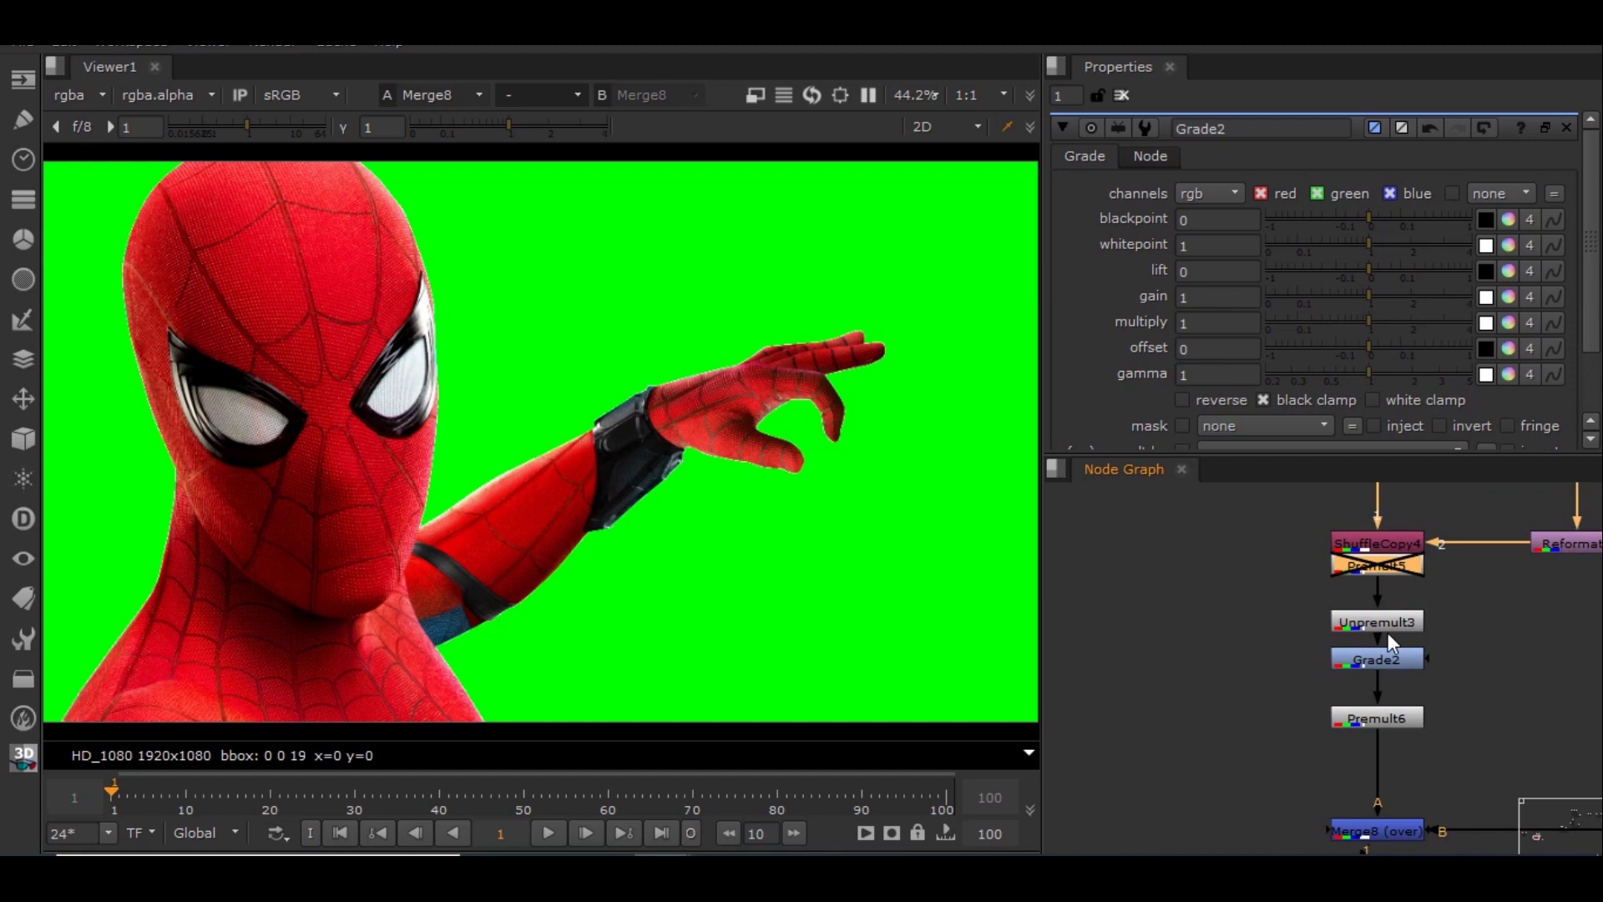
pyautogui.scroll(10, 425, 240)
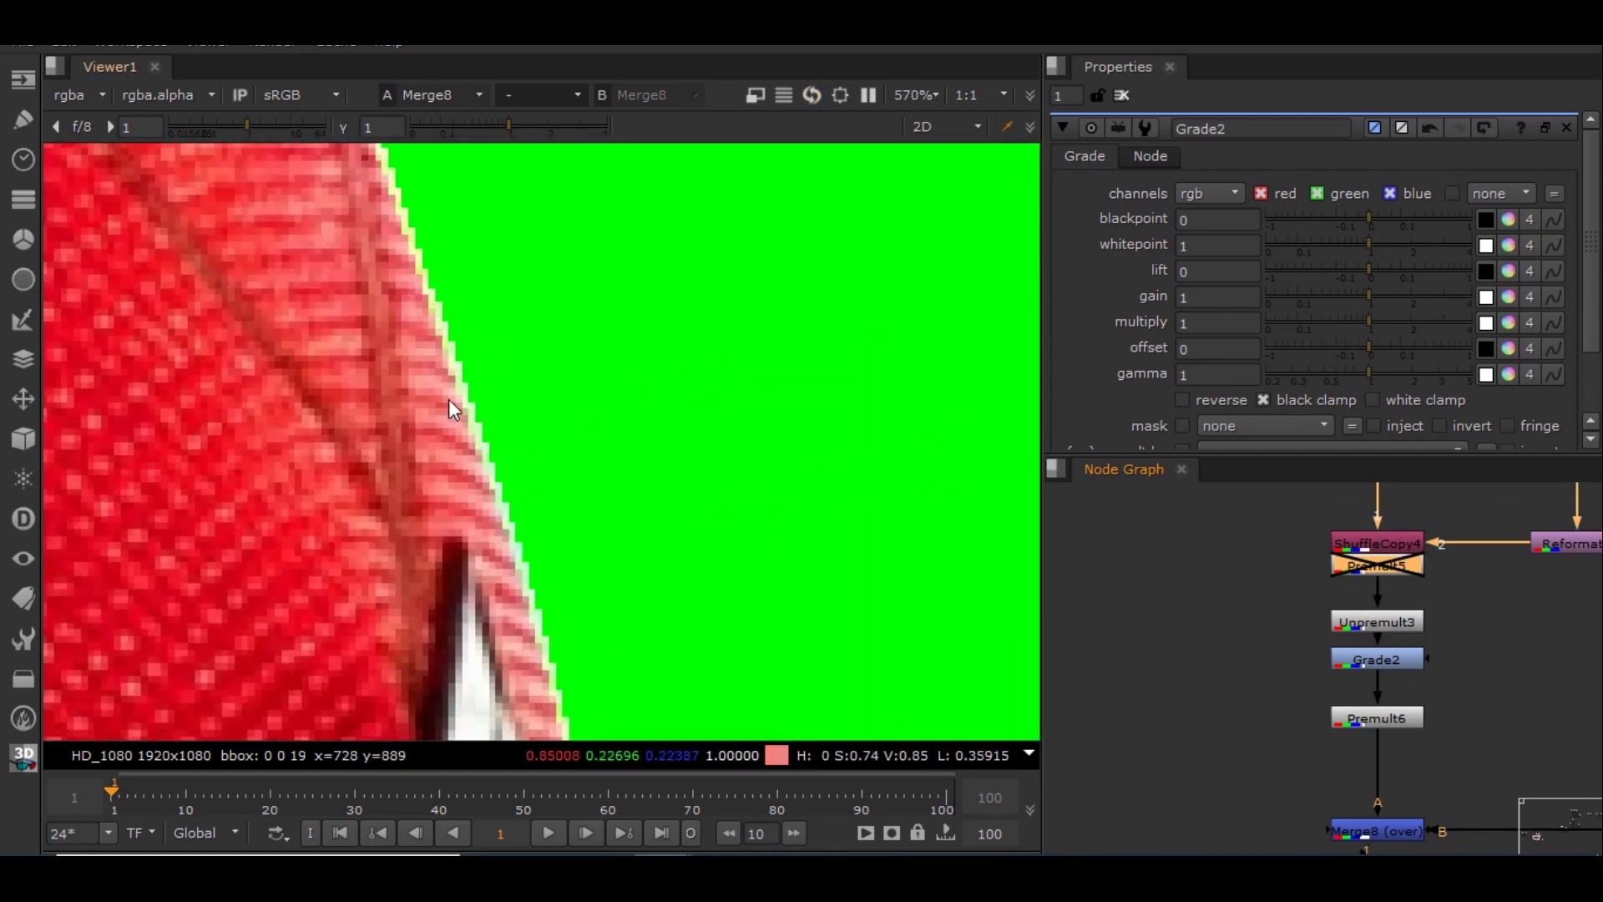
pyautogui.scroll(-4, 448, 400)
pyautogui.scroll(-8, 449, 399)
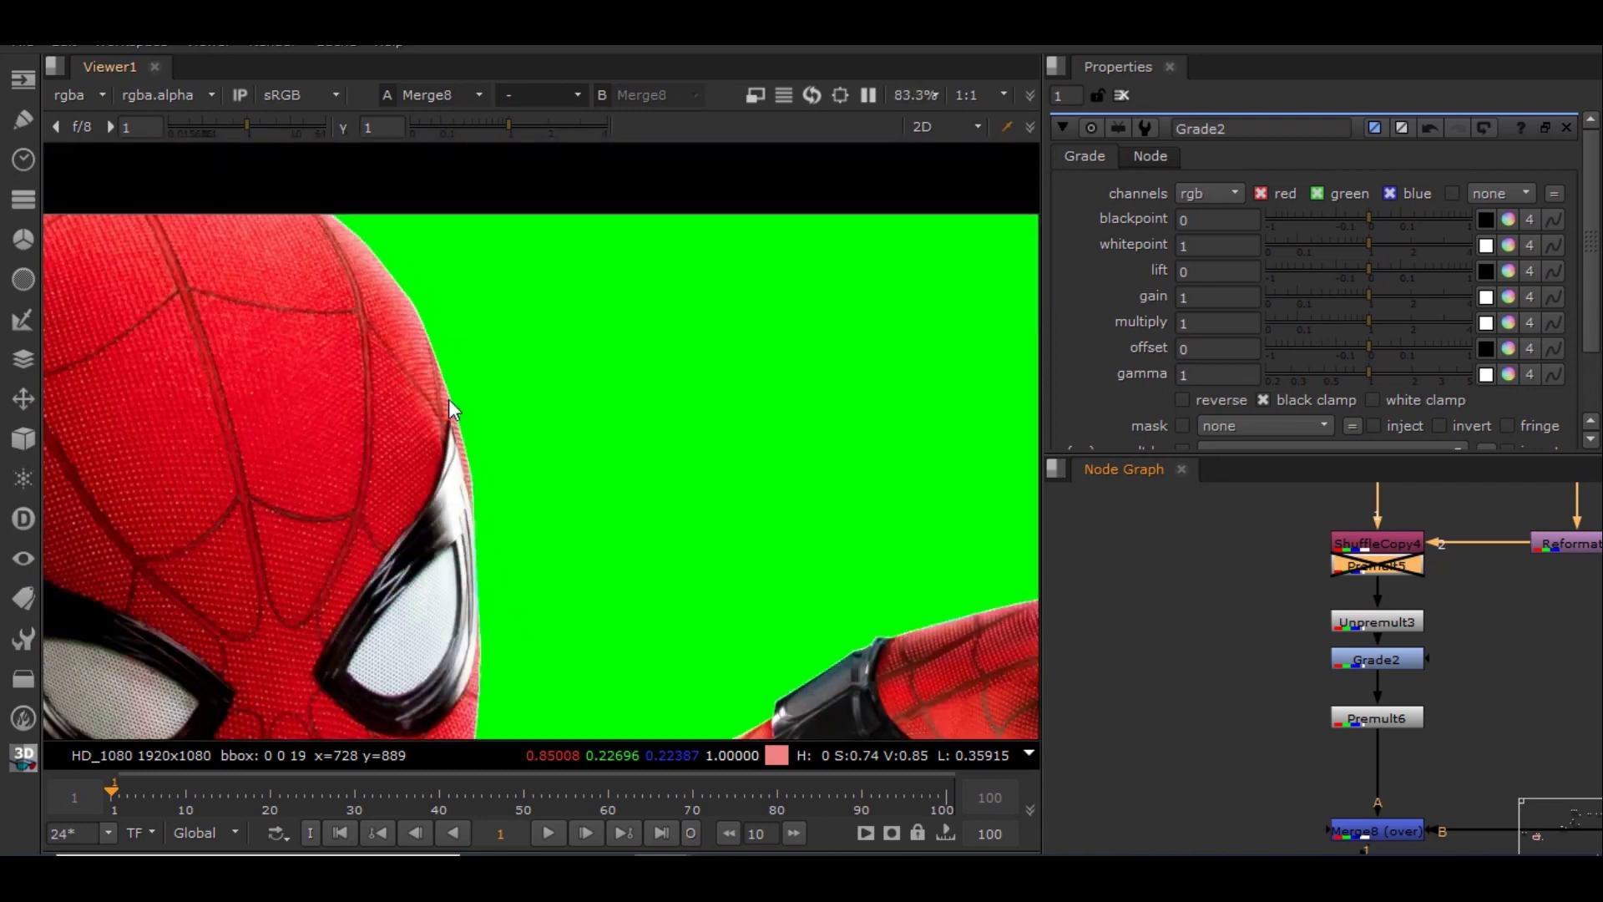
pyautogui.scroll(-2, 1438, 638)
pyautogui.moveTo(1438, 638); pyautogui.dragTo(1402, 684, button='middle')
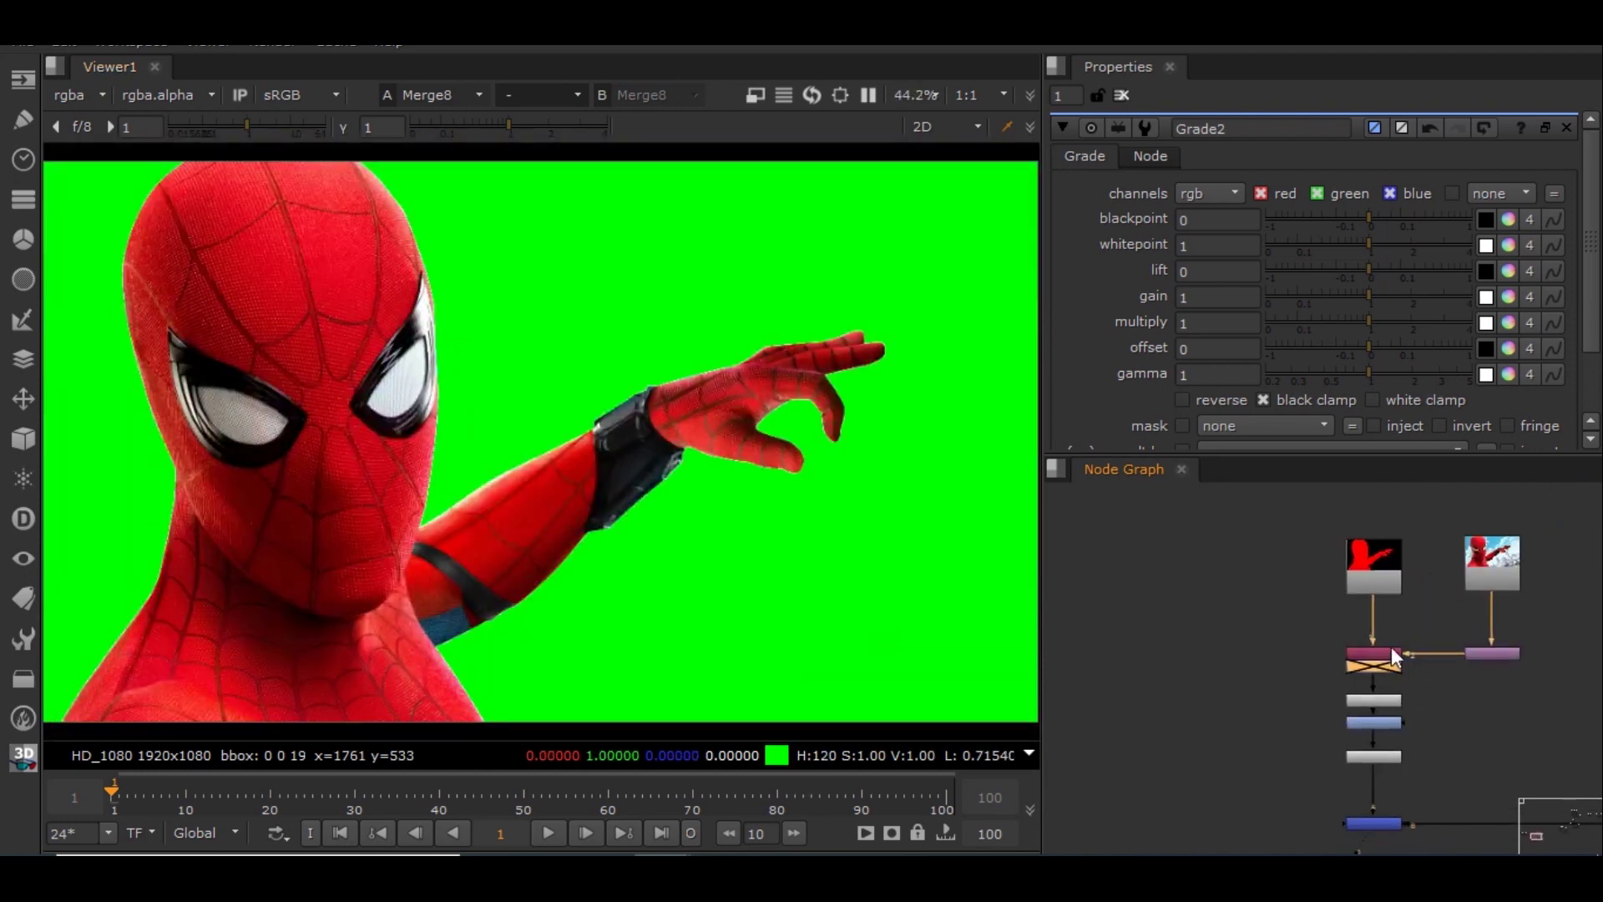
pyautogui.scroll(3, 1388, 634)
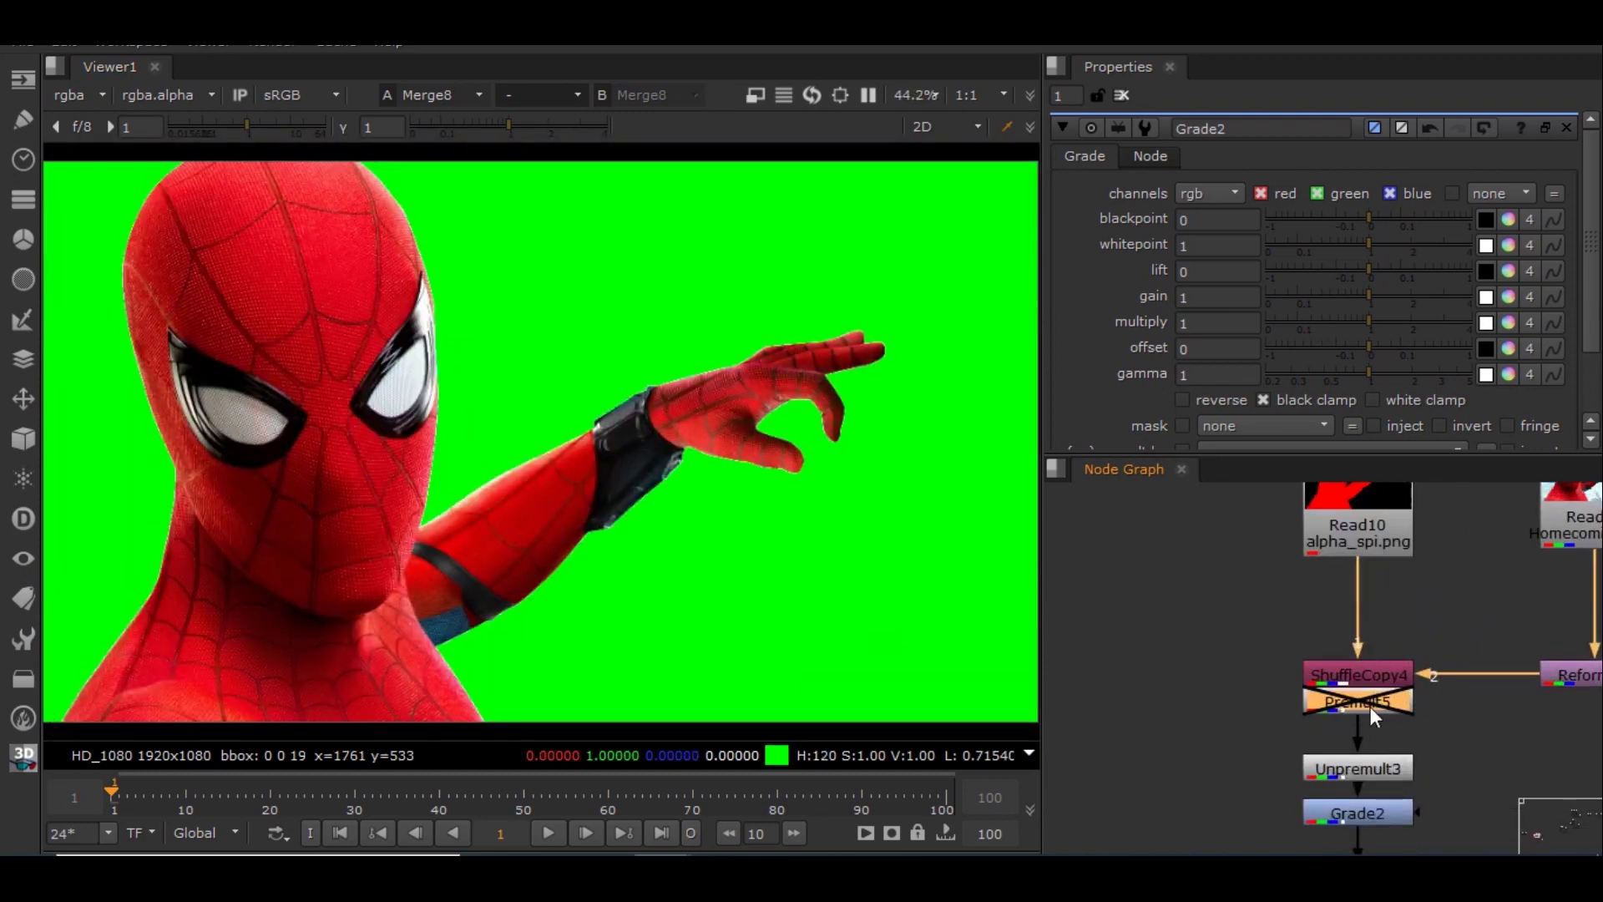
# Move Premult5 out below ShuffleCopy4 and re-enable it
pyautogui.moveTo(1373, 698); pyautogui.dragTo(1371, 719)
pyautogui.press('d')
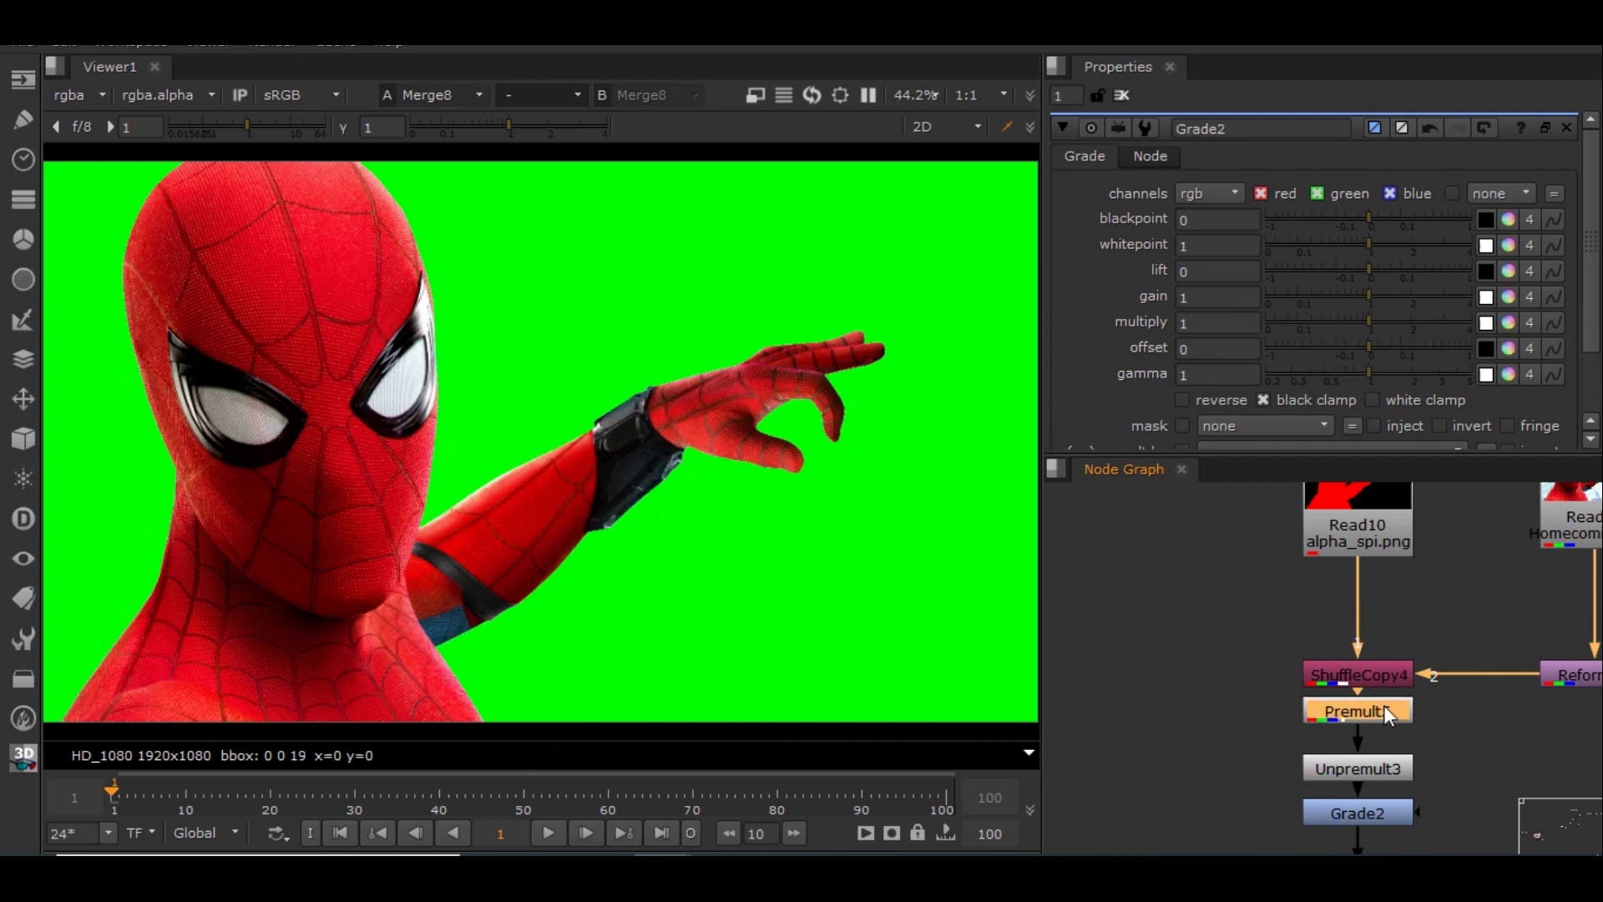
pyautogui.scroll(-2, 1394, 705)
pyautogui.moveTo(1391, 698); pyautogui.dragTo(1349, 651, button='middle')
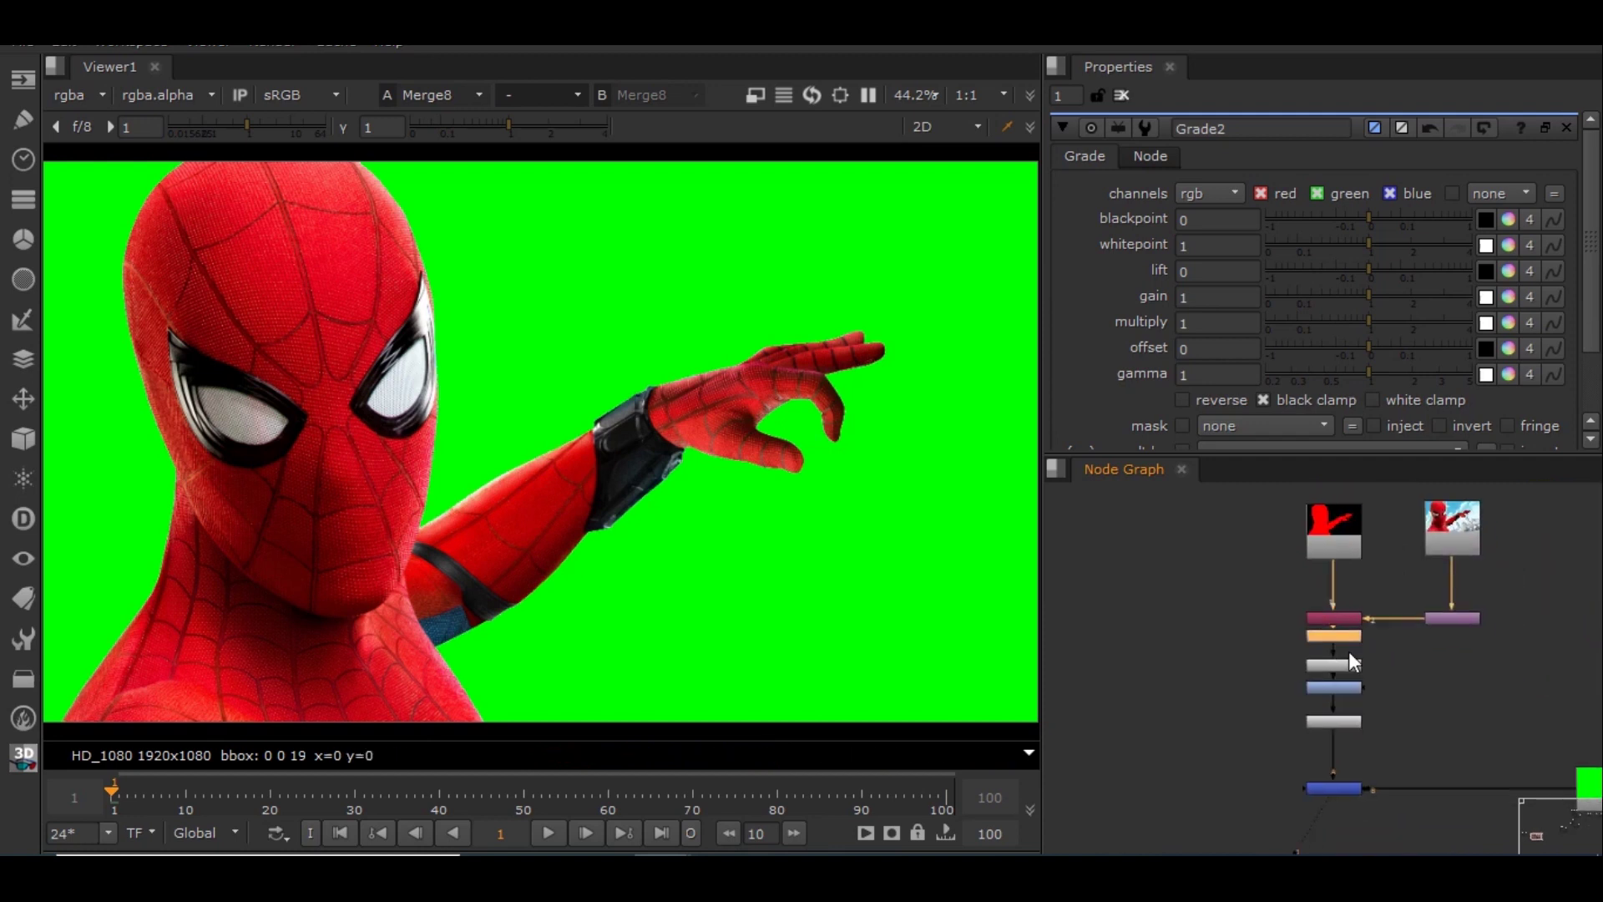
pyautogui.scroll(3, 1334, 650)
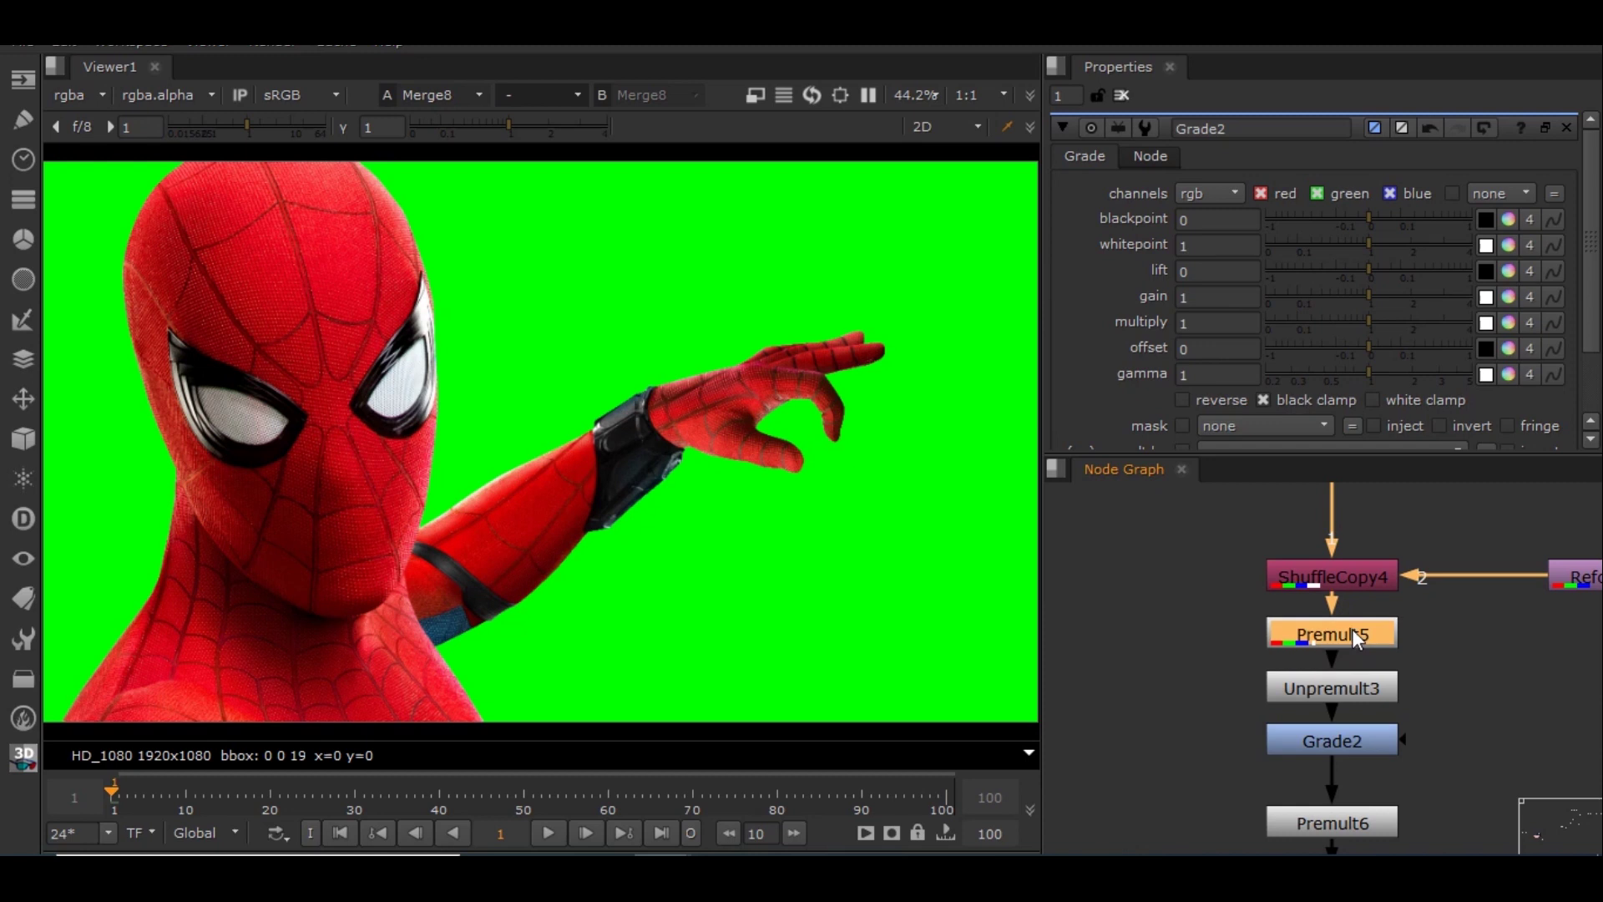
# Select Unpremult3 and undo an accidental move of the node chain
pyautogui.scroll(-1, 1352, 629)
pyautogui.click(1352, 629)
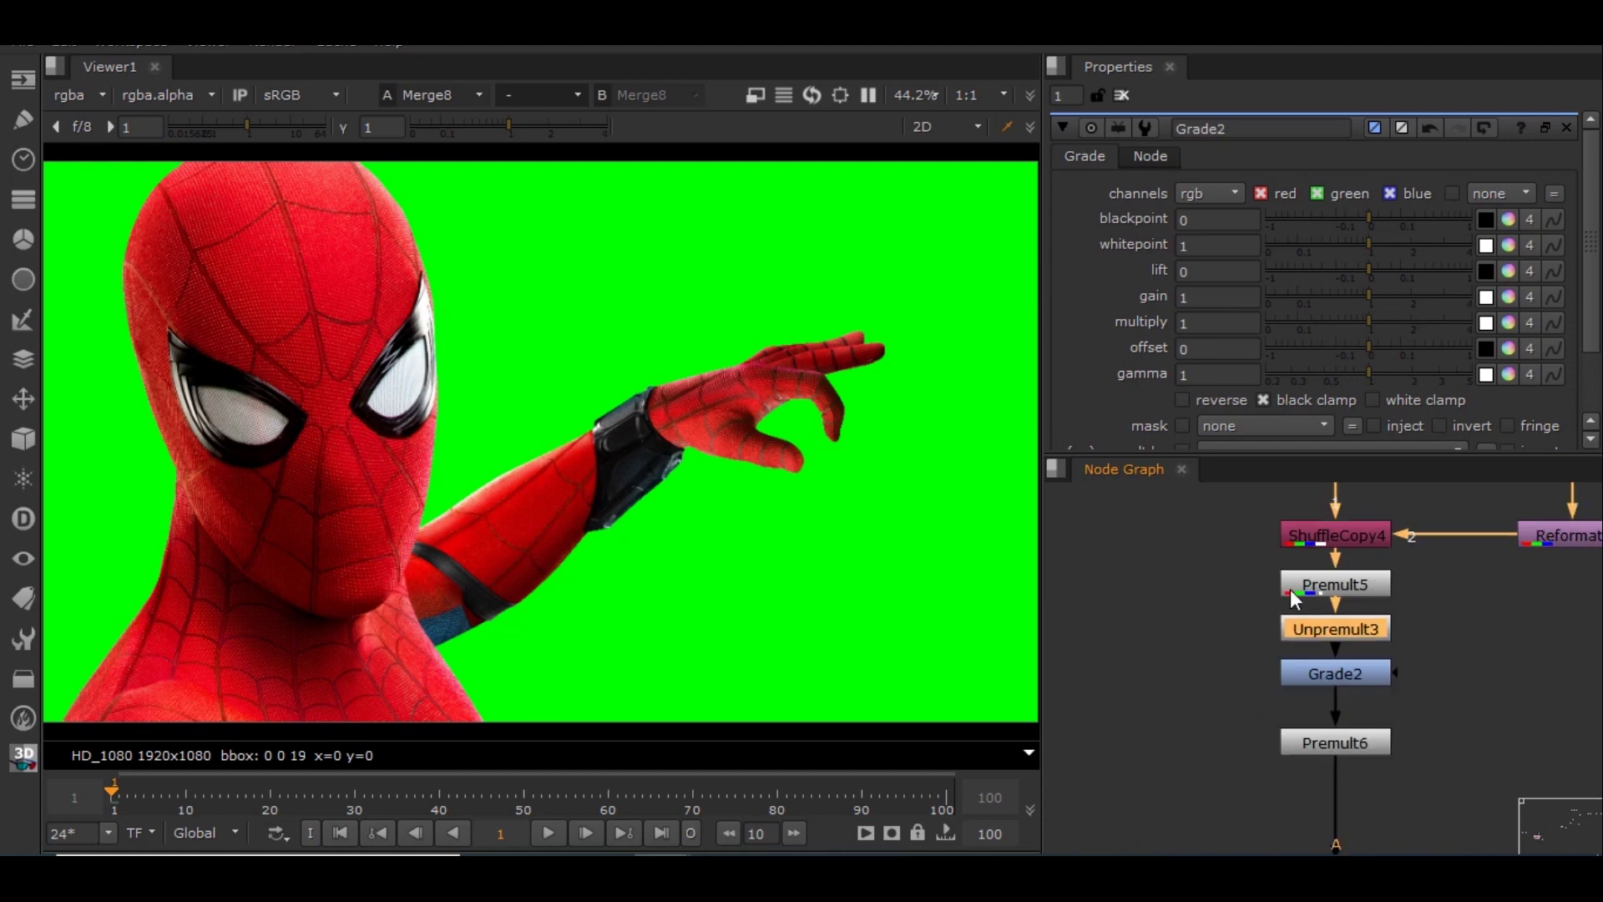
pyautogui.moveTo(1290, 589); pyautogui.dragTo(1082, 619)
pyautogui.hotkey('ctrl', 'z')
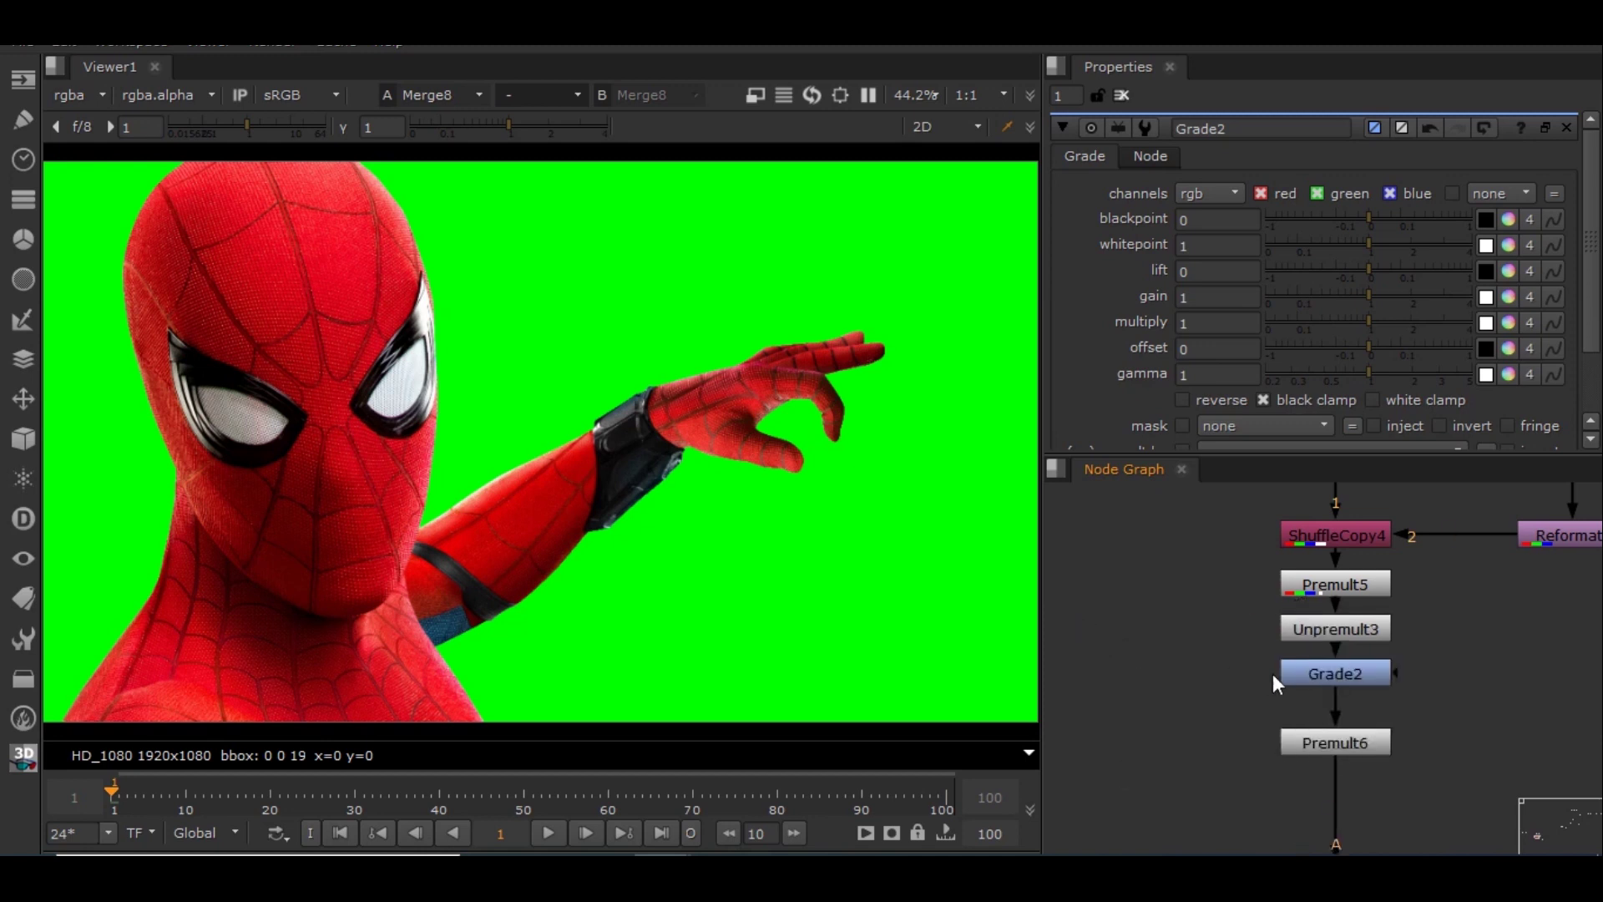